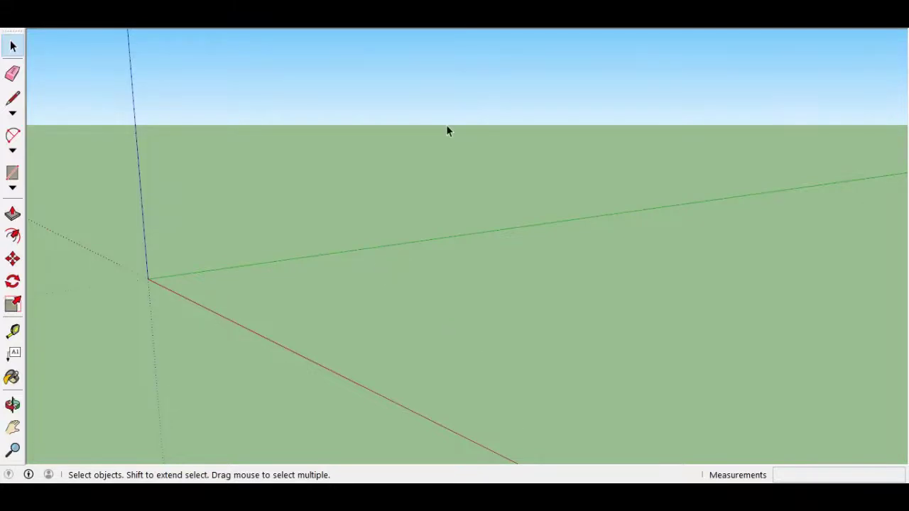
Draw a closed four-sided outline on the ground with the Line tool to form a face
key("l")
left_click(345, 291)
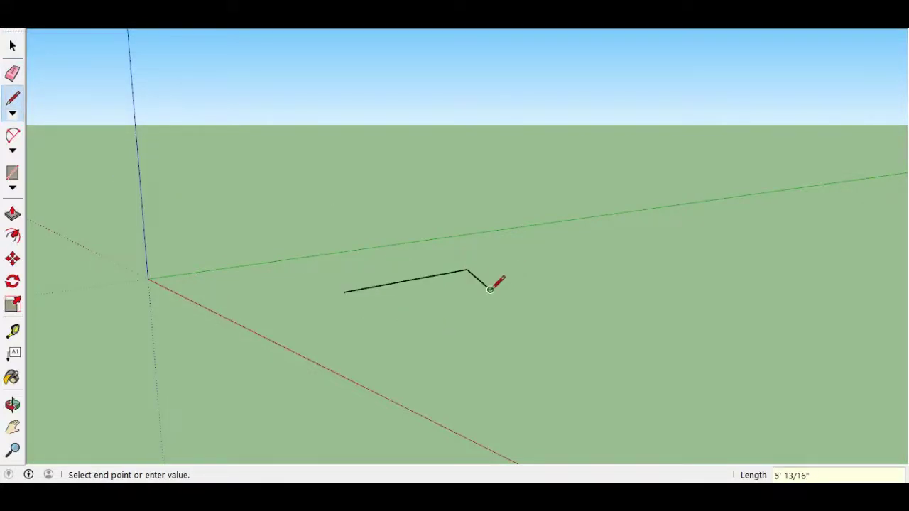
left_click(475, 278)
left_click(472, 287)
double_click(362, 308)
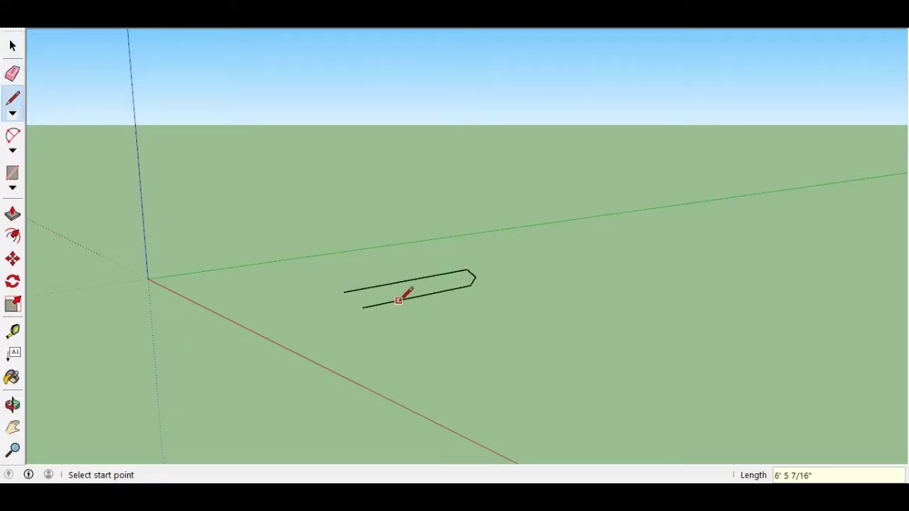
left_click(344, 292)
Measure across the face with Tape Measure, then orbit to look down on it
scroll(378, 282, "up", 5)
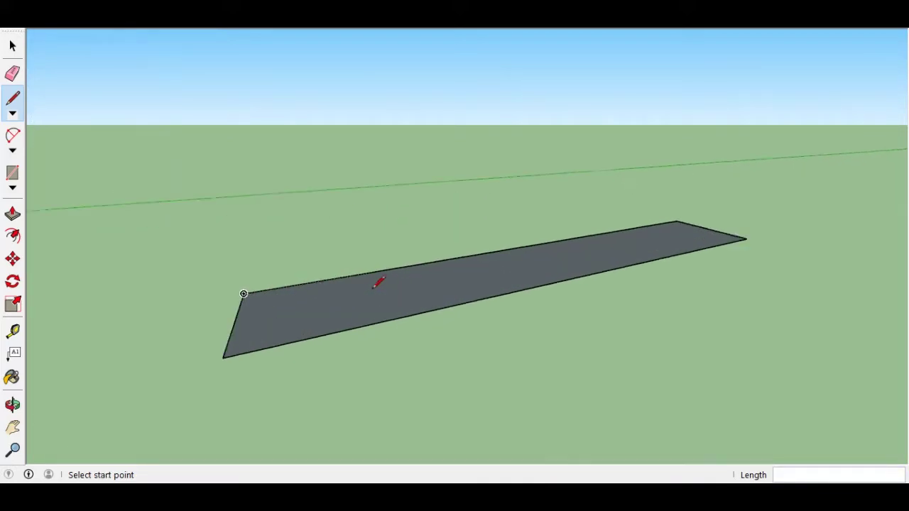
key("t")
left_click(229, 294)
double_click(775, 235)
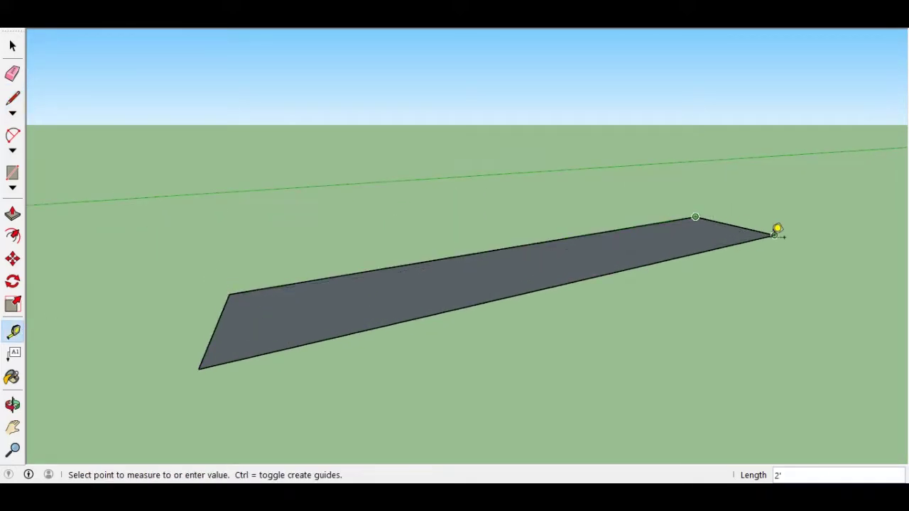
left_click(211, 360)
scroll(458, 390, "down", 5)
mouse_move(458, 391)
middle_mouse_down()
mouse_move(656, 351)
mouse_move(538, 345)
mouse_move(722, 295)
middle_mouse_up()
Undo the trial face and draw an 8-foot rectangle on the ground
key("ctrl+z")
left_click(12, 45)
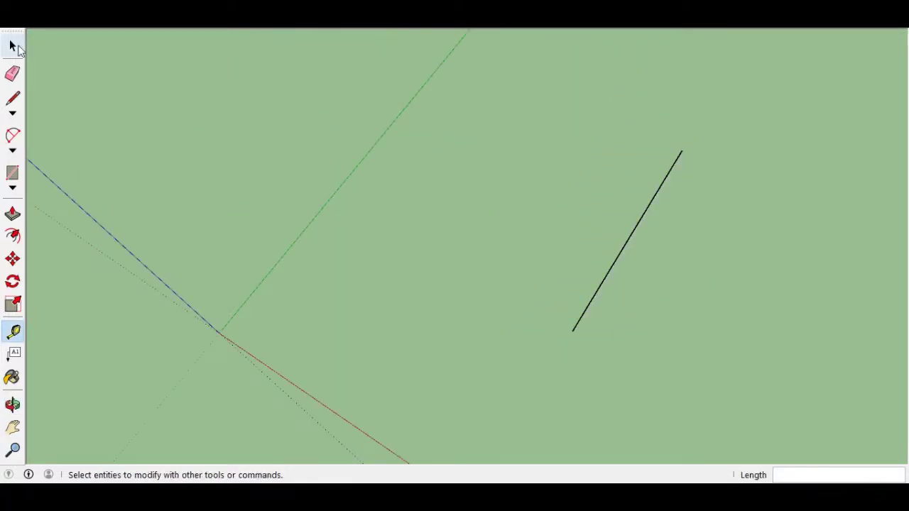
key("ctrl+z")
left_click(12, 173)
left_click(328, 311)
type("8',2")
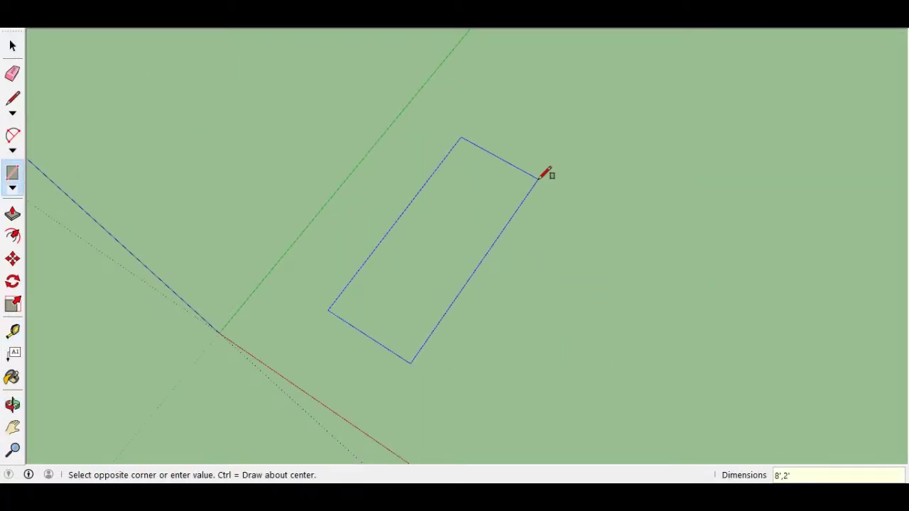
key("Return")
Push/Pull the rectangle up into a 2-inch-thick slab
key("space")
middle_click_drag(345, 280, 702, 211)
left_click(12, 213)
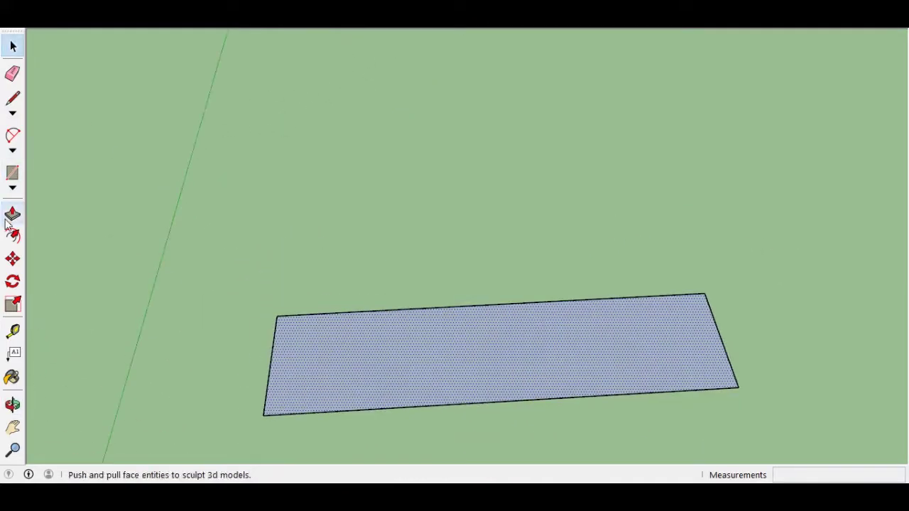
left_click_drag(383, 380, 384, 371)
type("2")
key("Return")
Offset the slab's top outline inward
key("f")
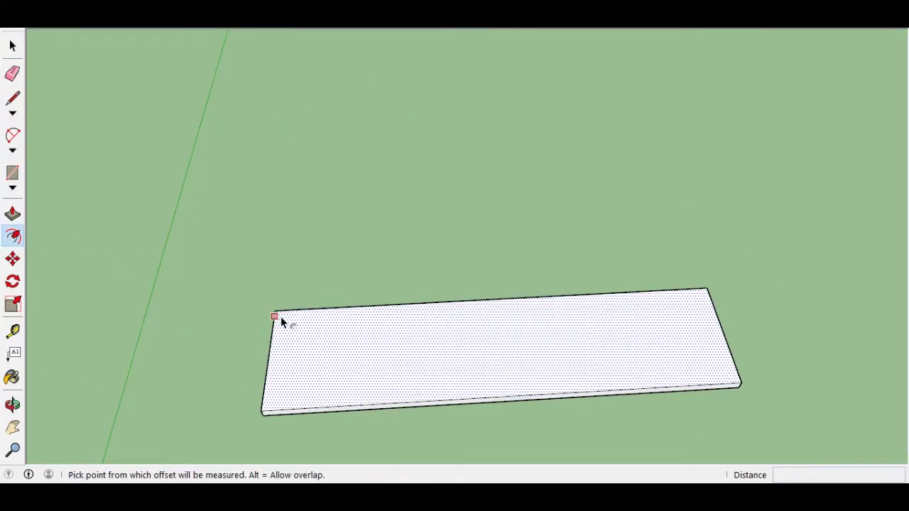
left_click(280, 313)
left_click(331, 332)
Push the inner face through the slab to hollow out the frame, then select the whole frame
key("p")
left_click(362, 357)
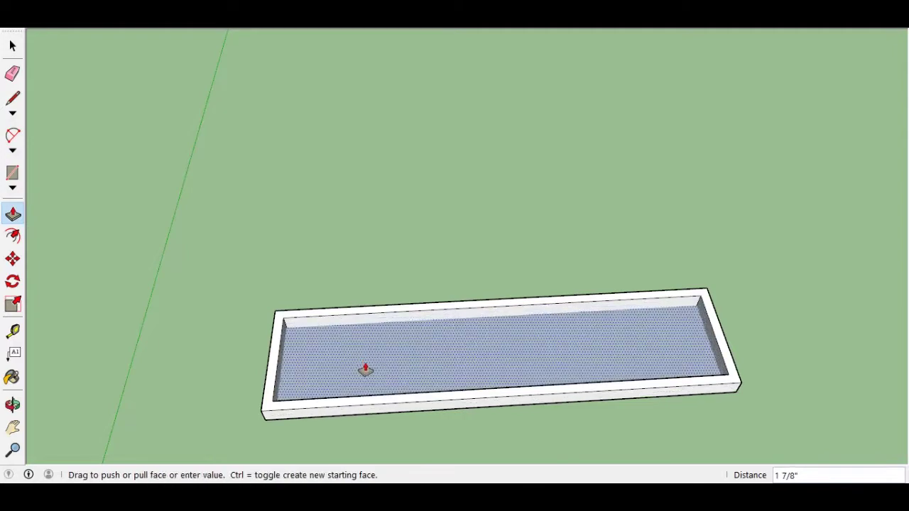
type("2")
key("Return")
left_click(399, 353)
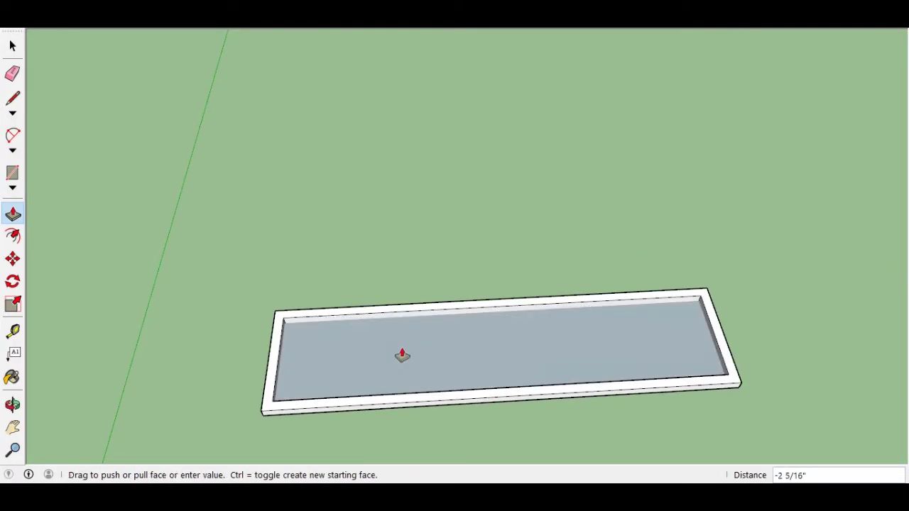
key("Return")
key("space")
triple_click(725, 366)
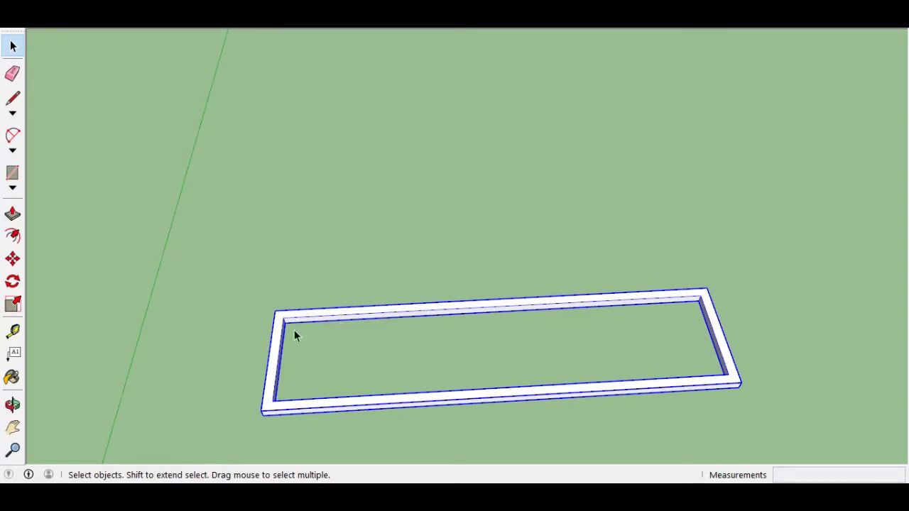
Place a Tape Measure guide 2' from the frame's right inner edge
key("f")
key("t")
left_click(712, 339)
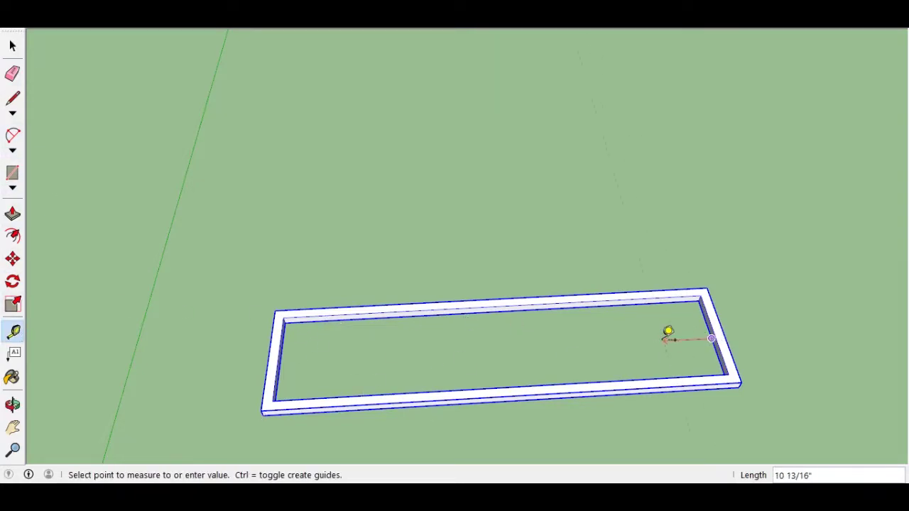
type("2'")
key("Return")
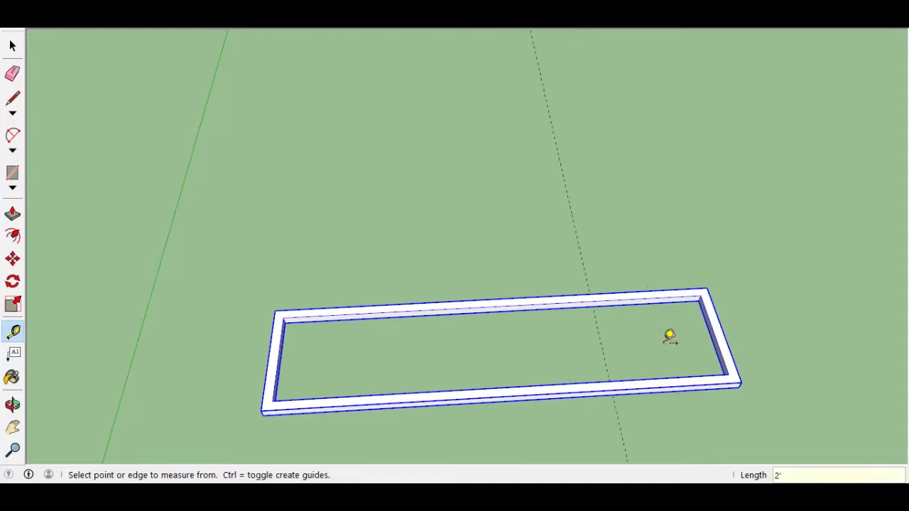
left_click(282, 353)
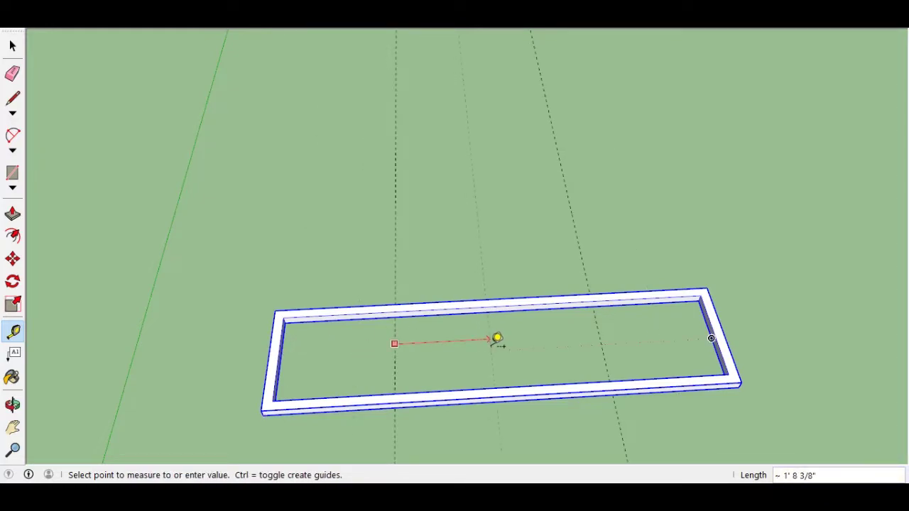
Cancel the measurement and erase the unwanted dashed guide lines
key("Escape")
key("e")
left_click_drag(604, 242, 402, 254)
left_click(395, 256)
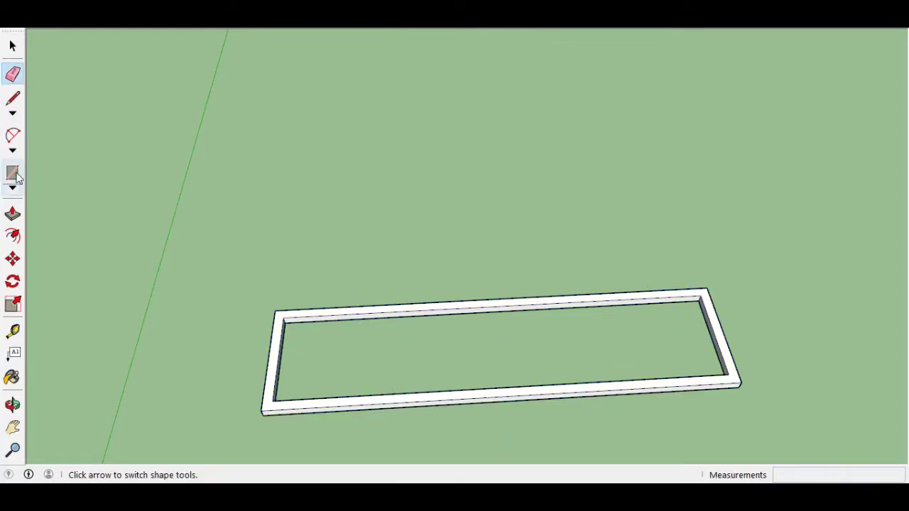
Re-place a 2-foot guide line from the right inner edge across the frame
left_click(13, 332)
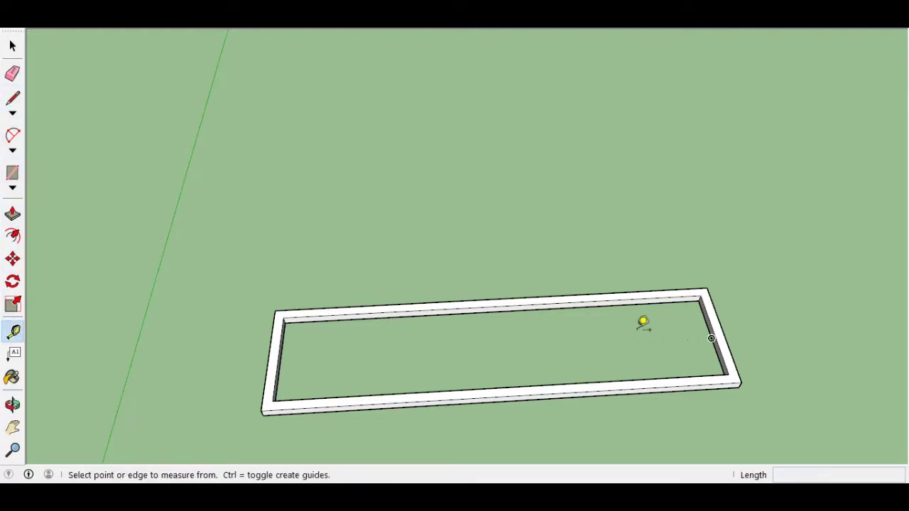
left_click(712, 338)
left_click(497, 340)
left_click(494, 312)
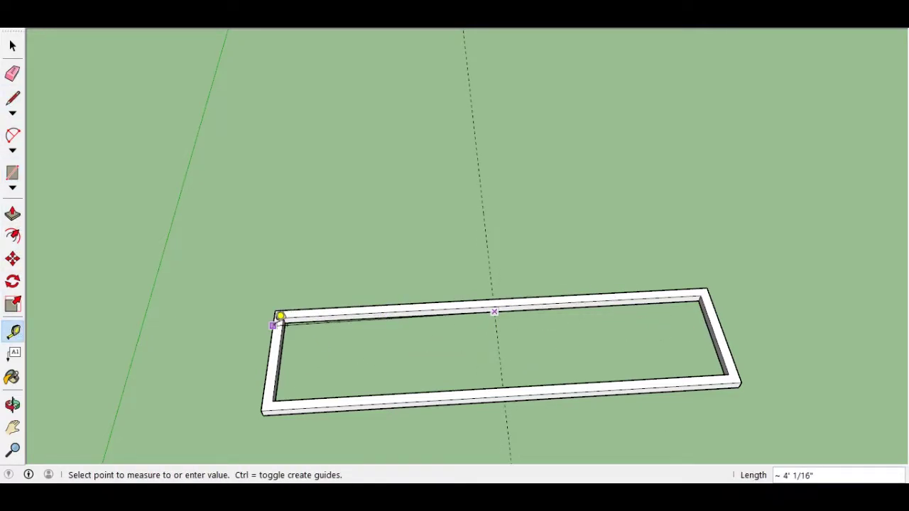
key("Return")
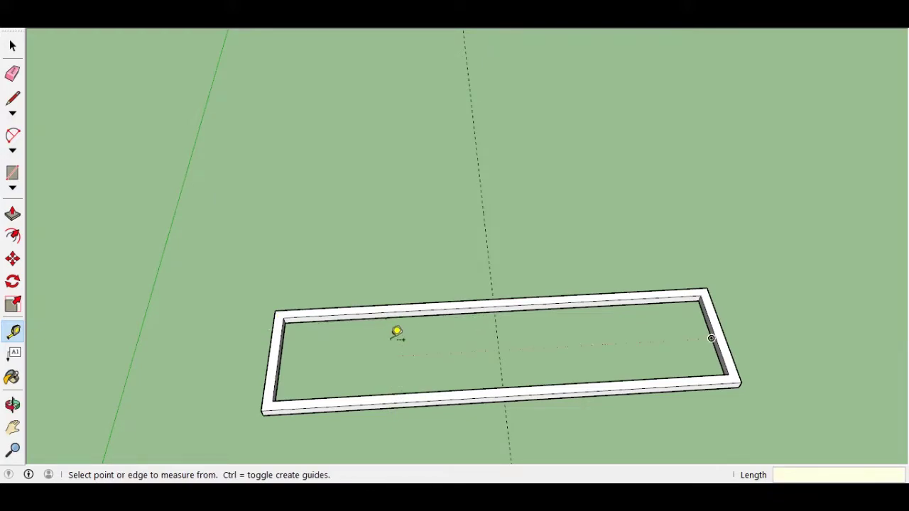
Add a guide point inside the frame and run a dashed guide across it
left_click(390, 312)
left_click(498, 350)
left_click(397, 343)
left_click(397, 323)
Orbit the frame diagonally and draw a small square at its inner corner
middle_click_drag(411, 355, 165, 304)
middle_click_drag(507, 341, 49, 195)
left_click(12, 172)
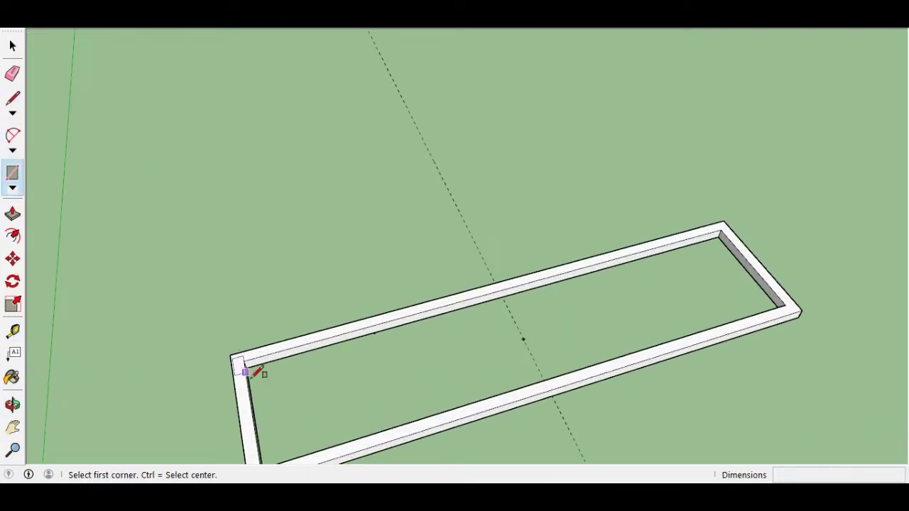
left_click(246, 368)
left_click(265, 375)
Push/Pull the small square up into a corner block
key("space")
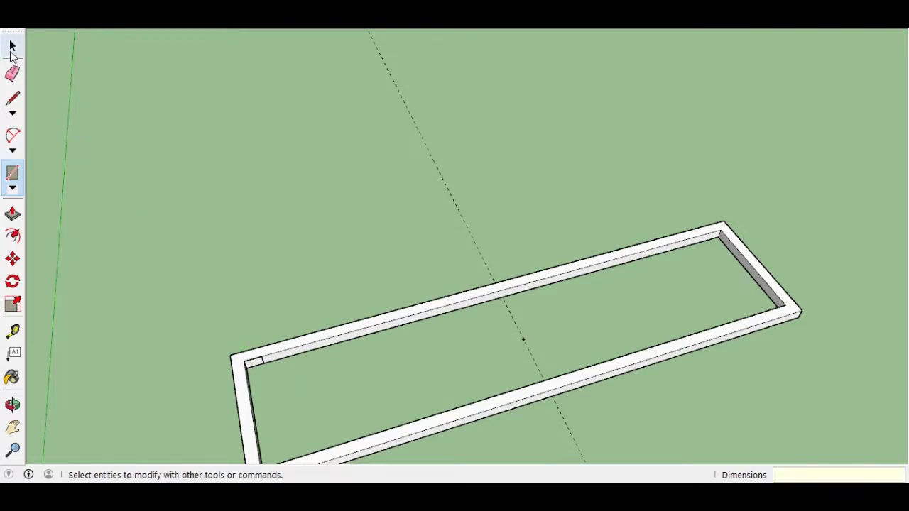
left_click(12, 213)
left_click(256, 368)
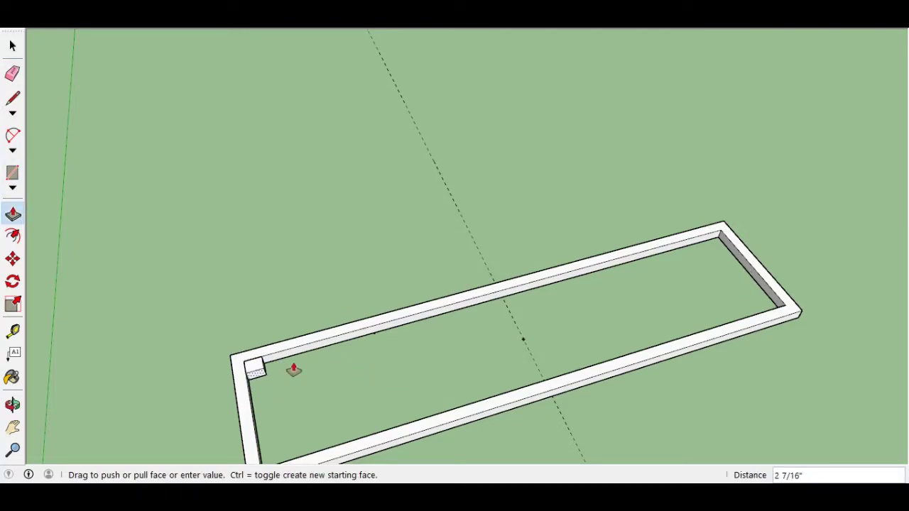
left_click(293, 370)
key("space")
Place a guide from the frame's left inner edge, then orbit to a diagonal view
key("t")
left_click(251, 412)
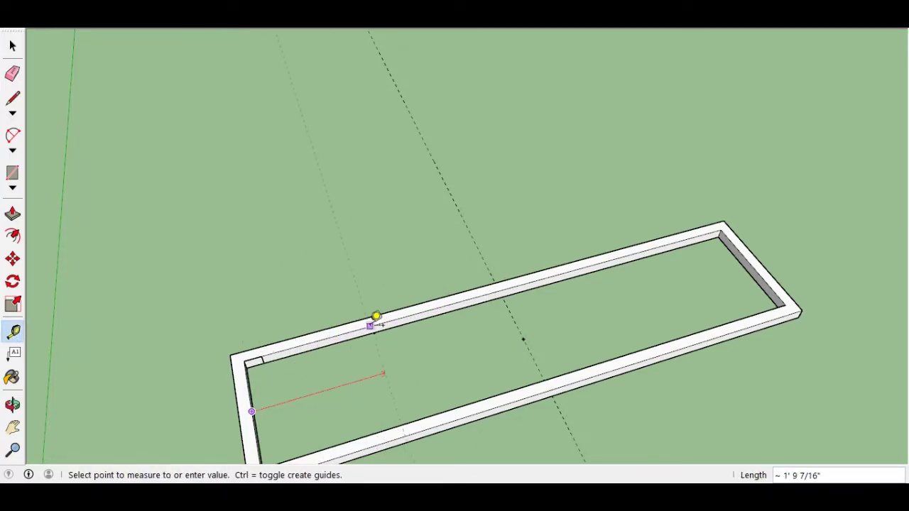
key("Return")
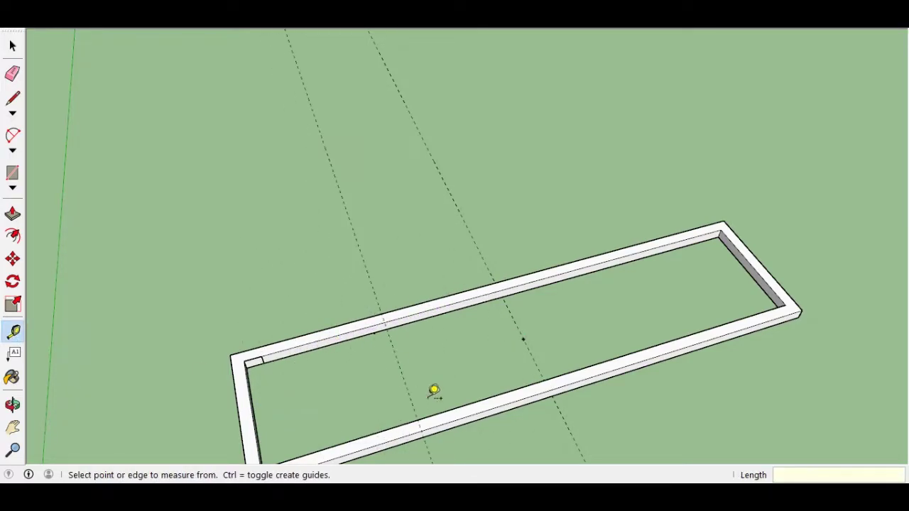
mouse_move(432, 390)
middle_mouse_down()
mouse_move(569, 361)
mouse_move(270, 260)
middle_mouse_up()
key("p")
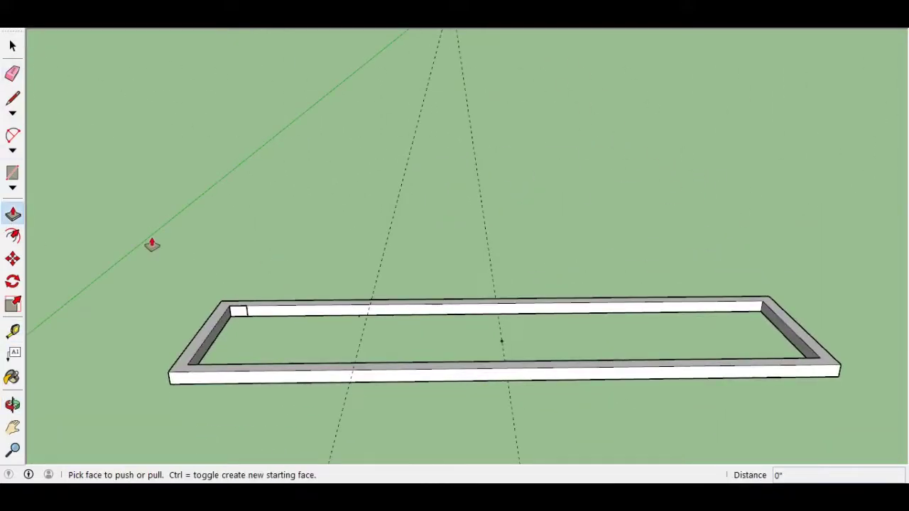
mouse_move(152, 245)
middle_mouse_down()
mouse_move(601, 376)
mouse_move(232, 362)
mouse_move(69, 419)
middle_mouse_up()
key("space")
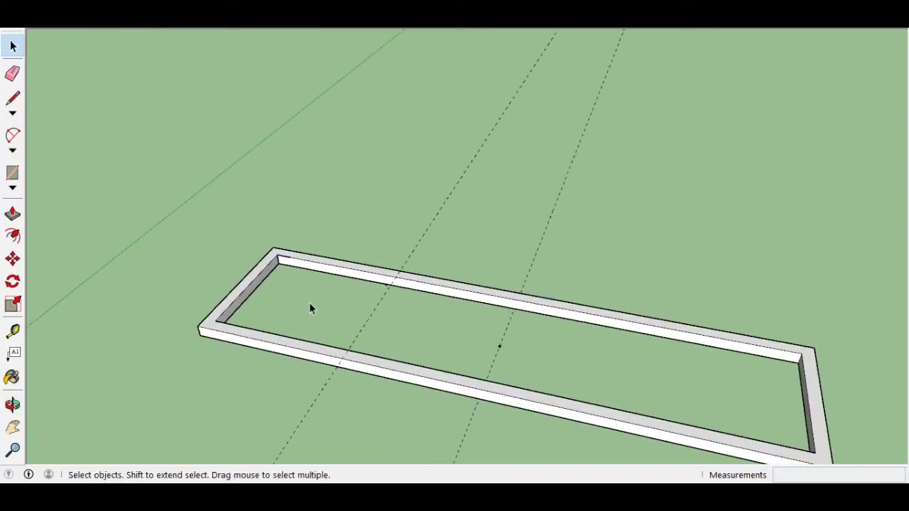
Draw a line from the frame's inner corner to its left inner edge
key("l")
left_click(279, 258)
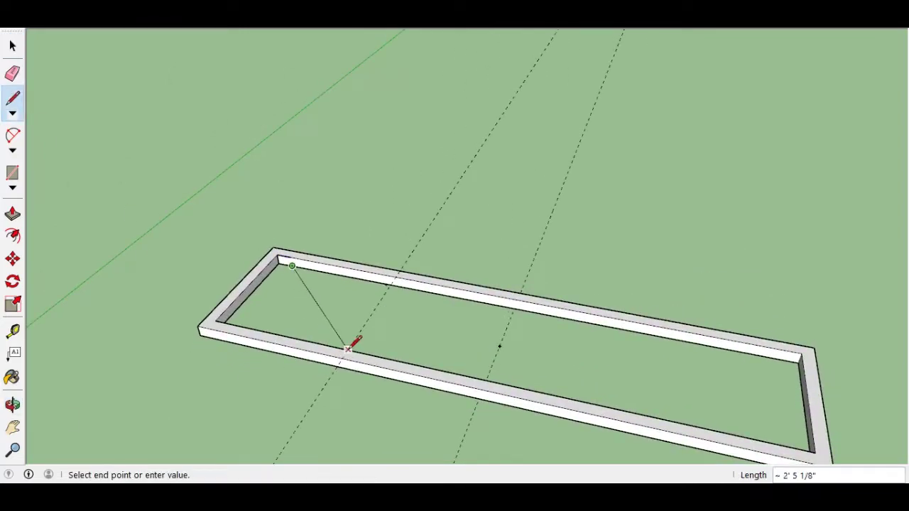
middle_click_drag(348, 341, 40, 317)
left_click(238, 174)
mouse_move(370, 175)
middle_mouse_down()
mouse_move(258, 189)
mouse_move(290, 163)
mouse_move(680, 314)
mouse_move(620, 284)
middle_mouse_up()
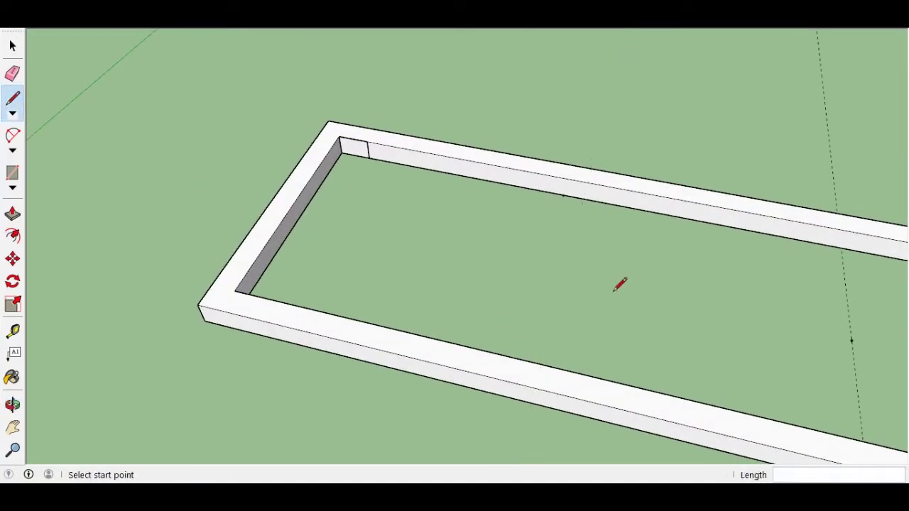
Draw a 2-inch rectangle at the frame's inner corner
key("r")
left_click(338, 136)
type("2,")
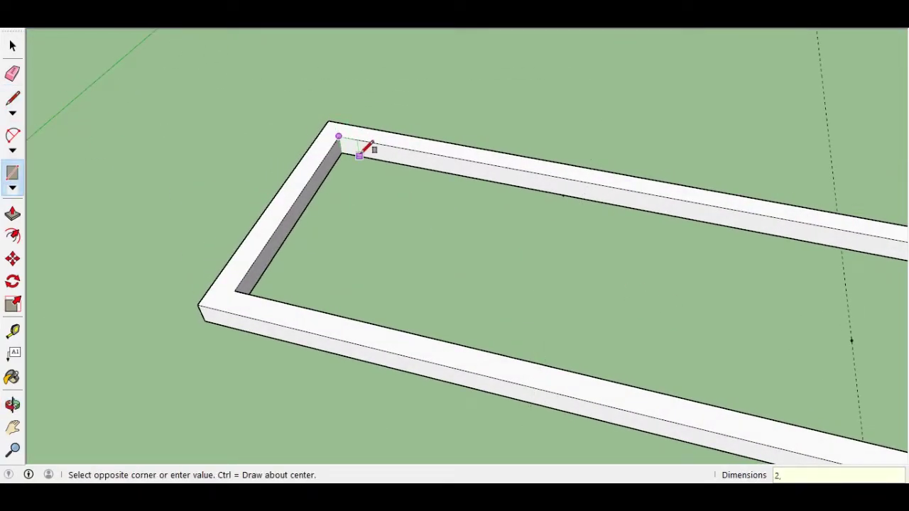
type("2")
key("Return")
mouse_move(451, 205)
middle_mouse_down()
mouse_move(405, 230)
mouse_move(585, 275)
middle_mouse_up()
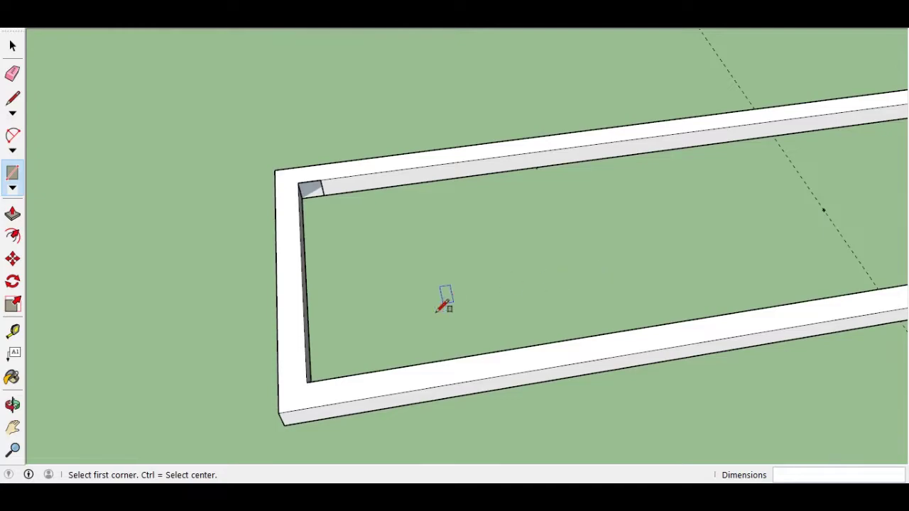
Place Tape Measure guides across the frame, including one 2 feet from the left edge
key("t")
left_click(284, 425)
left_click(603, 370)
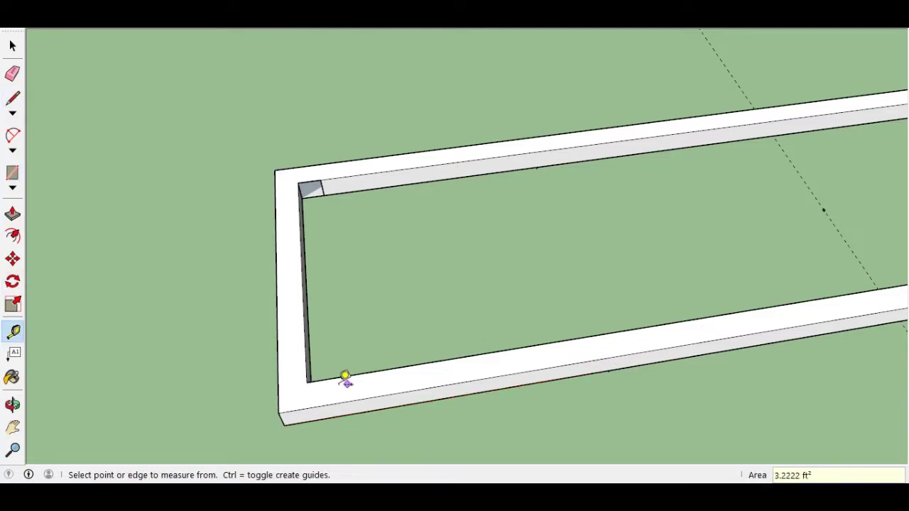
left_click(277, 388)
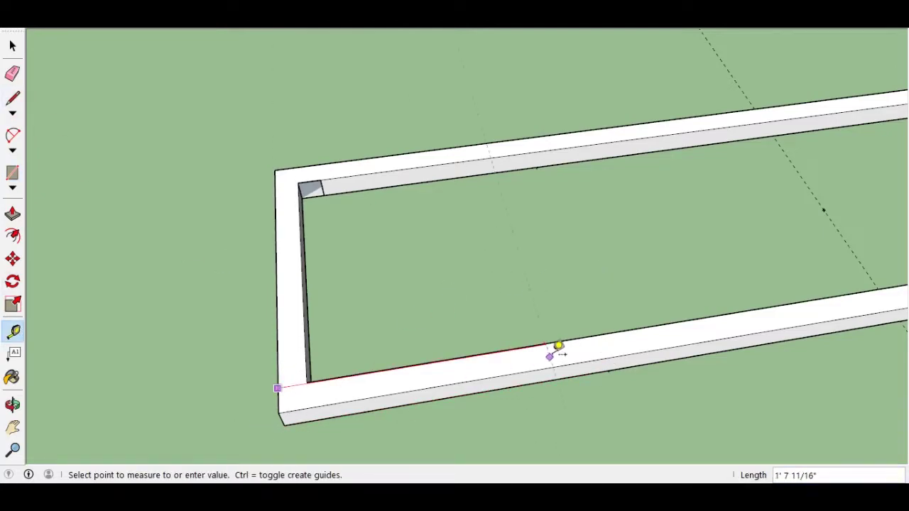
left_click(546, 181)
left_click(278, 381)
left_click(579, 346)
left_click(277, 291)
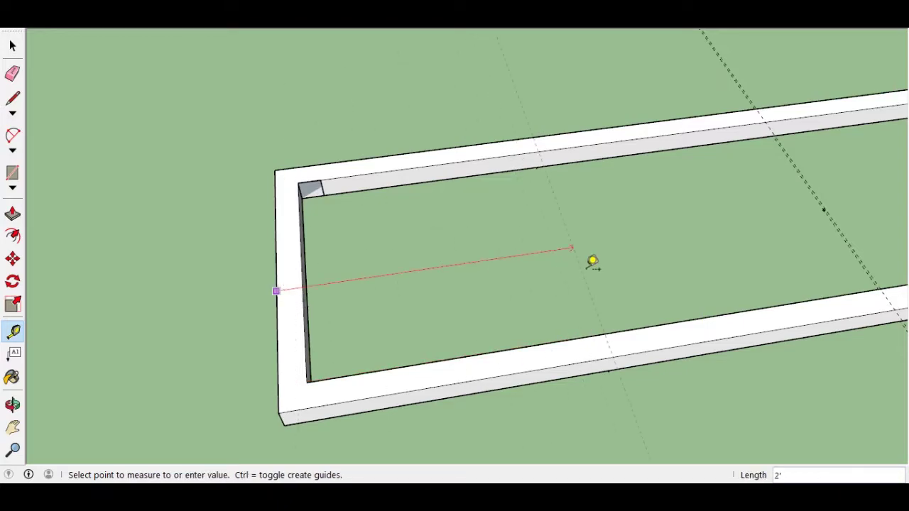
key("Escape")
Draw two zigzag diagonals between the inner corner, bottom rail and far rail
key("l")
left_click(315, 187)
left_click(604, 332)
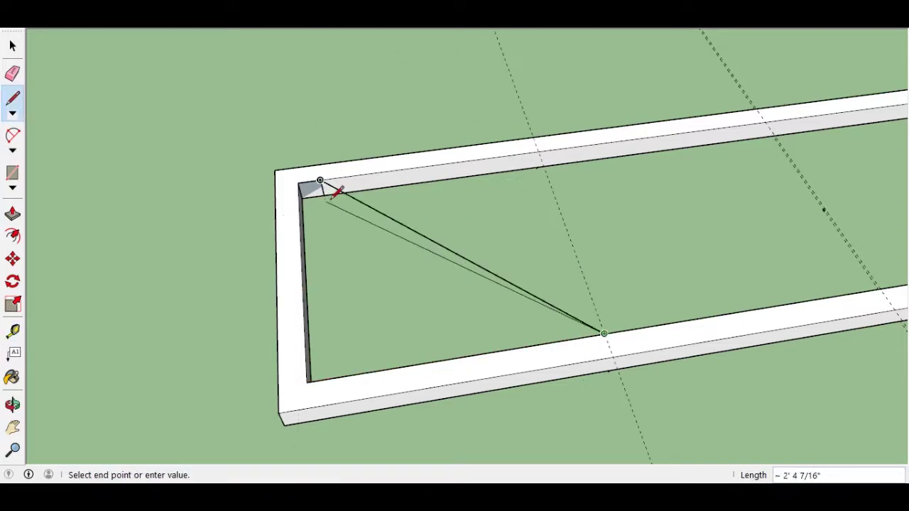
key("Escape")
mouse_move(334, 188)
middle_mouse_down()
mouse_move(300, 128)
mouse_move(599, 341)
middle_mouse_up()
left_click(599, 341)
left_click(802, 168)
key("Escape")
mouse_move(796, 244)
middle_mouse_down()
mouse_move(696, 294)
mouse_move(684, 395)
mouse_move(203, 361)
mouse_move(244, 386)
mouse_move(455, 317)
middle_mouse_up()
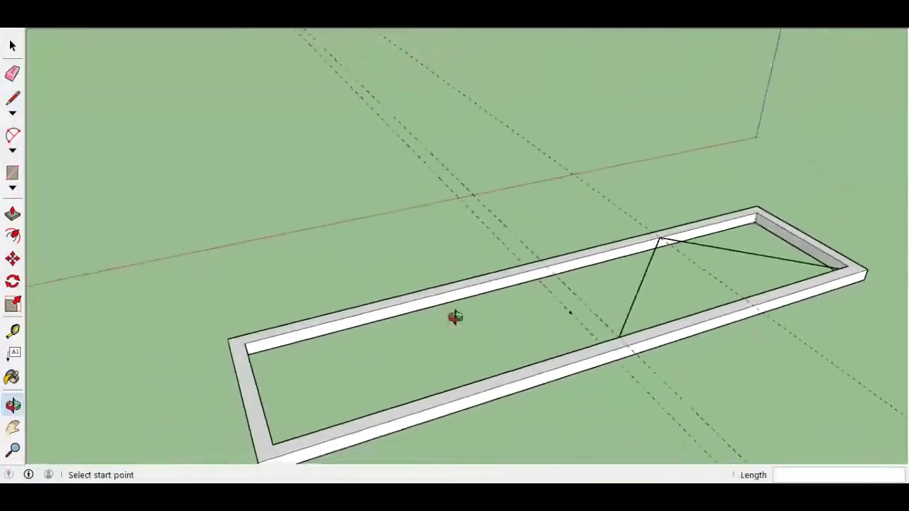
Add another guide across the frame and draw further diagonals down to the bottom-left corner
left_click(10, 340)
left_click(244, 390)
left_click(395, 348)
left_click(12, 97)
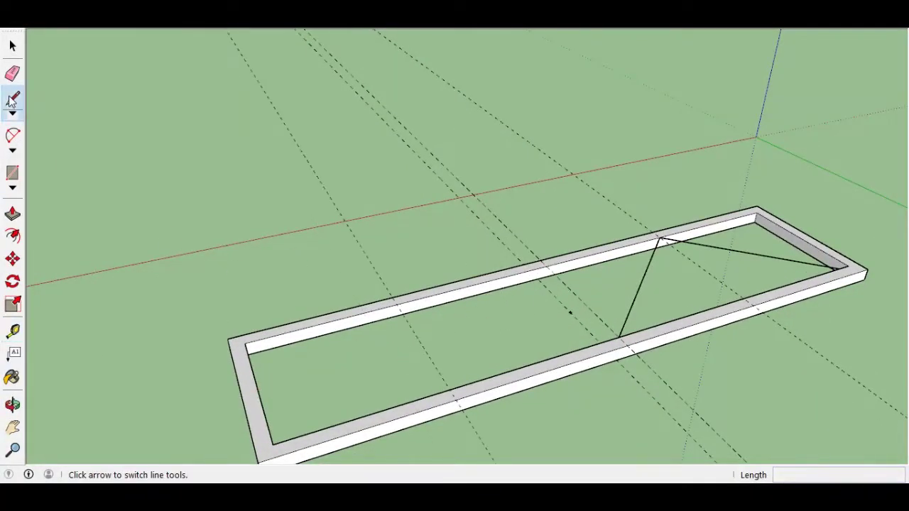
left_click(619, 337)
left_click(397, 304)
left_click(273, 444)
key("Escape")
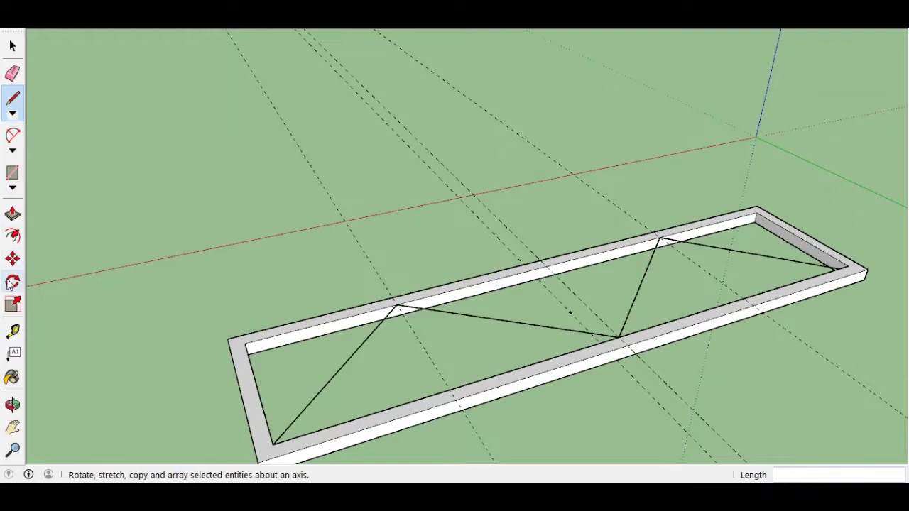
key("p")
mouse_move(276, 446)
middle_mouse_down()
mouse_move(757, 282)
mouse_move(743, 255)
mouse_move(473, 95)
middle_mouse_up()
left_click(675, 155)
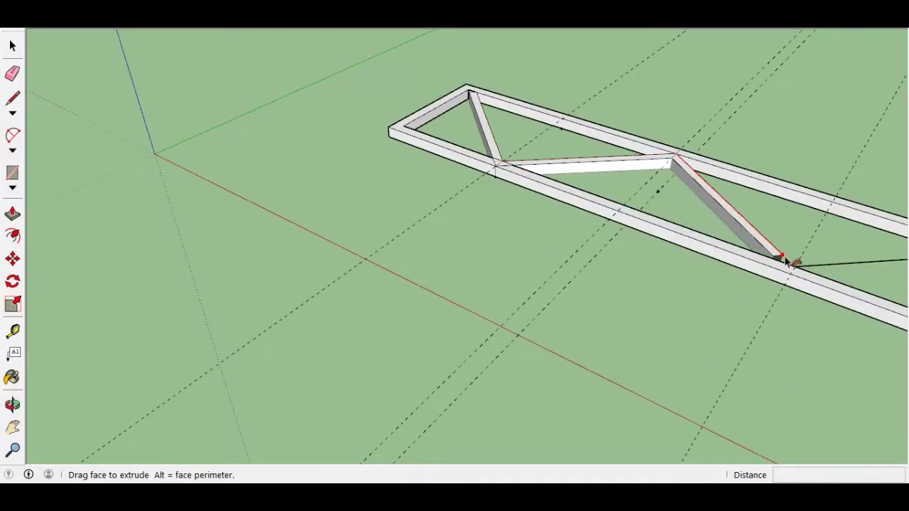
mouse_move(796, 258)
middle_mouse_down()
mouse_move(772, 230)
mouse_move(552, 315)
middle_mouse_up()
left_click(552, 315)
left_click(684, 329)
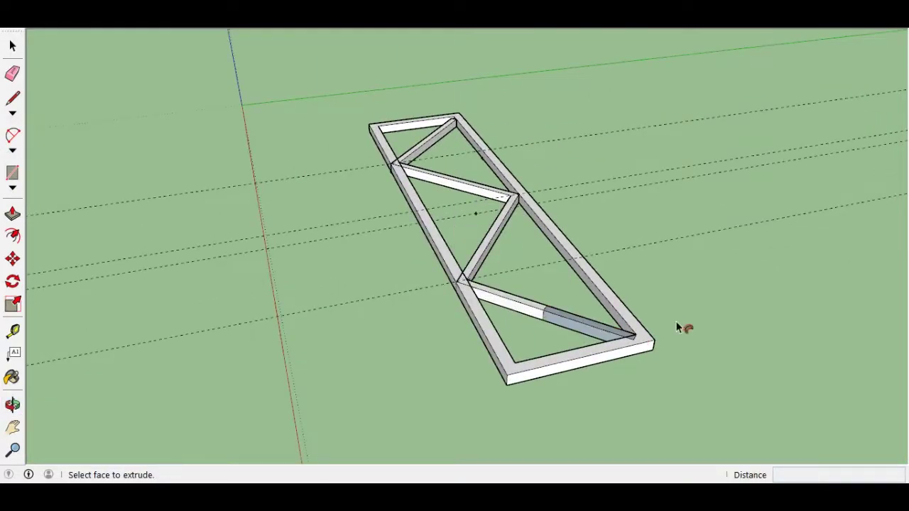
key("space")
key("ctrl+z")
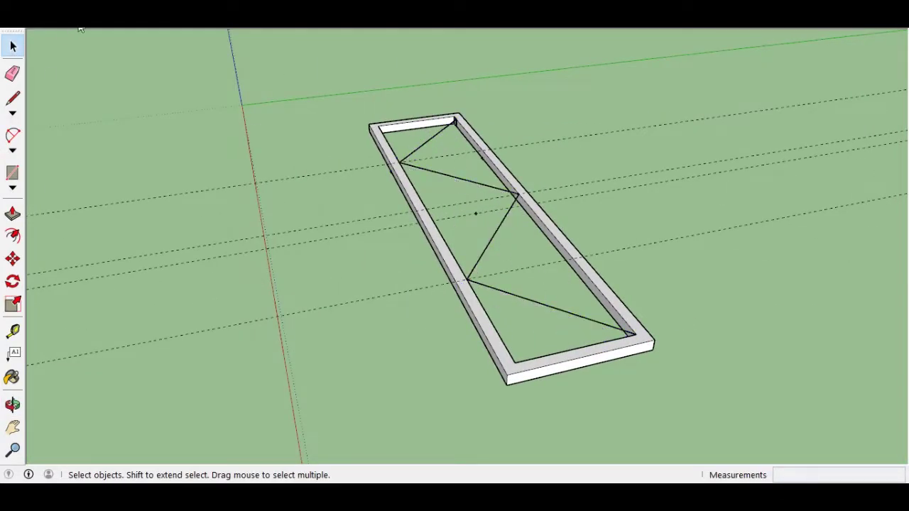
key("p")
scroll(462, 124, "up", 5)
scroll(458, 124, "down", 5)
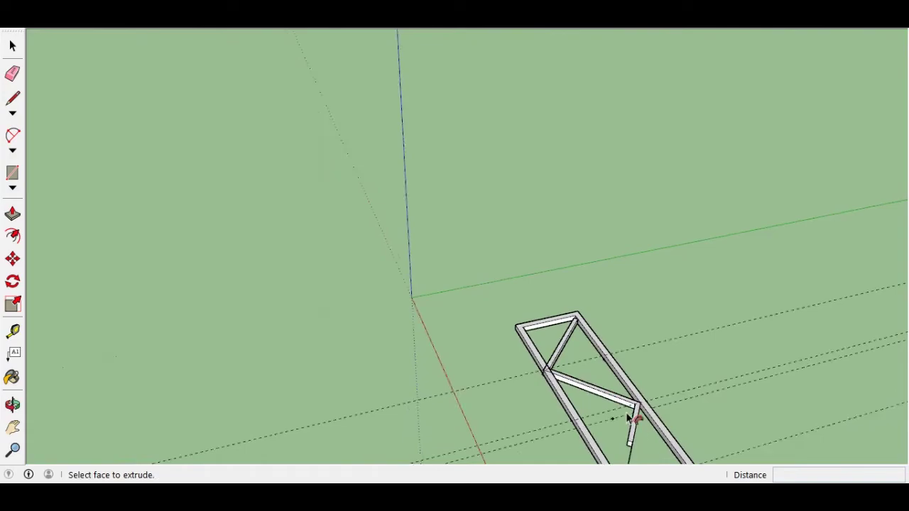
mouse_move(635, 402)
middle_mouse_down()
mouse_move(428, 270)
mouse_move(394, 271)
mouse_move(260, 365)
middle_mouse_up()
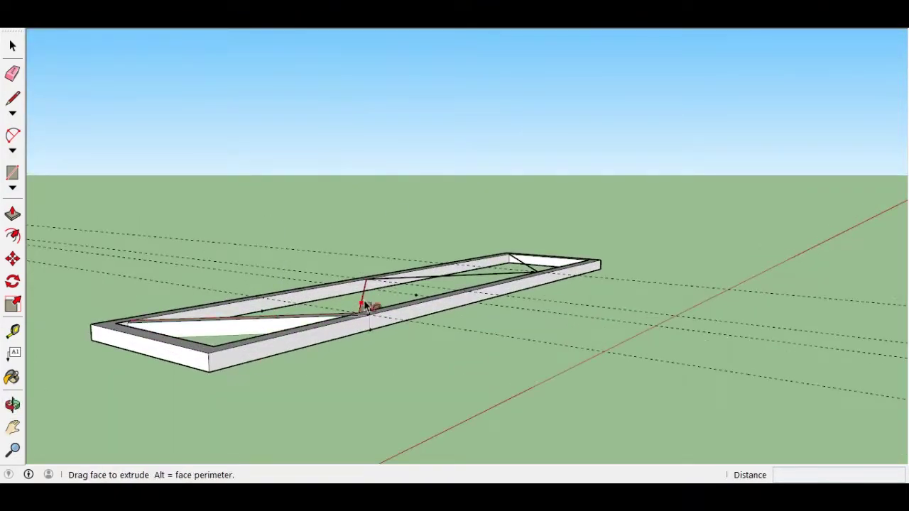
left_click_drag(365, 305, 533, 281)
mouse_move(515, 263)
middle_mouse_down()
mouse_move(532, 376)
mouse_move(244, 377)
middle_mouse_up()
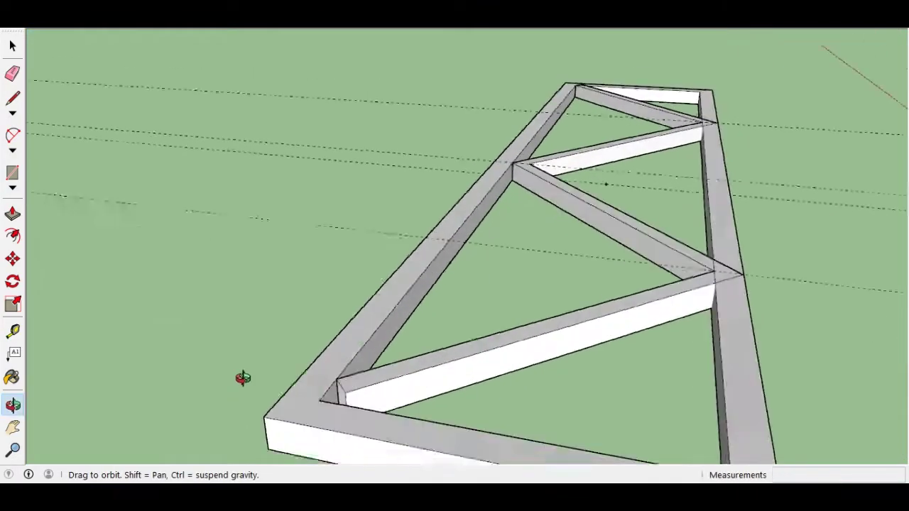
left_click_drag(339, 417, 377, 405)
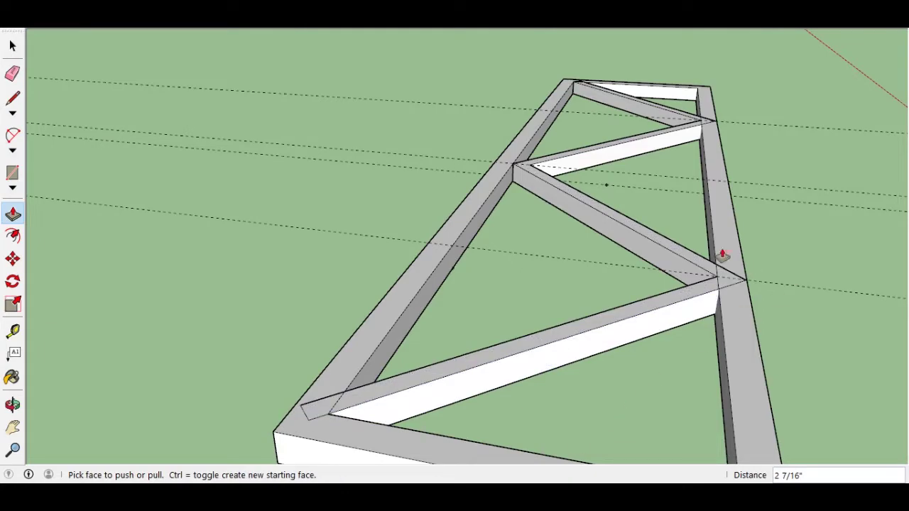
middle_click_drag(558, 269, 540, 400)
key("m")
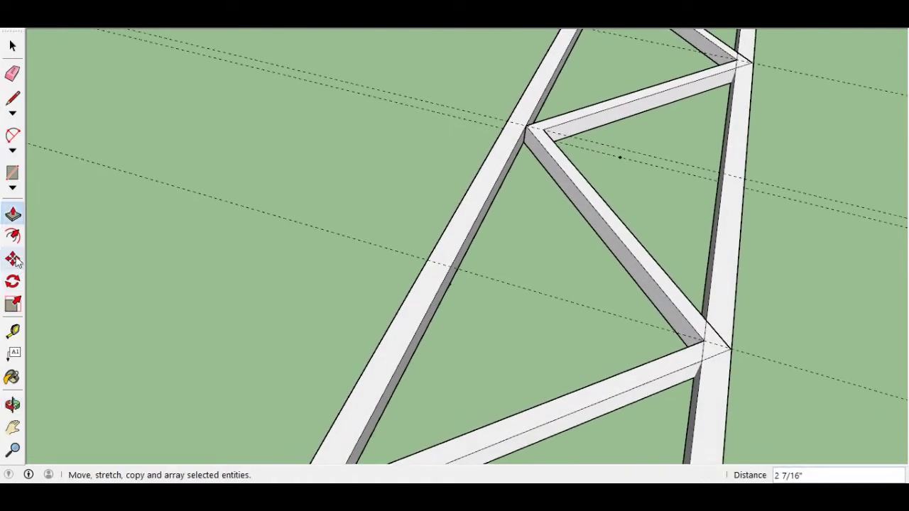
key("space")
scroll(536, 150, "up", 3)
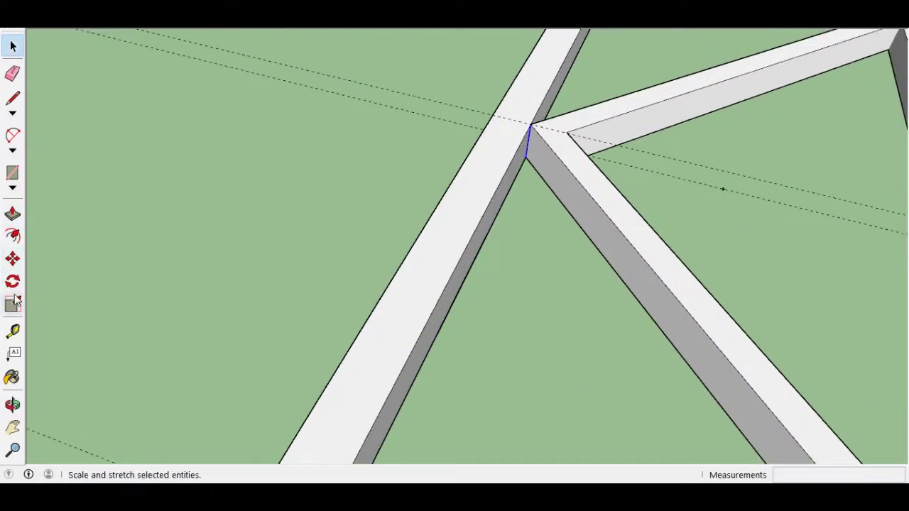
left_click(13, 259)
scroll(491, 129, "down", 5)
mouse_move(711, 284)
middle_mouse_down()
mouse_move(761, 398)
mouse_move(649, 400)
middle_mouse_up()
scroll(761, 398, "down", 2)
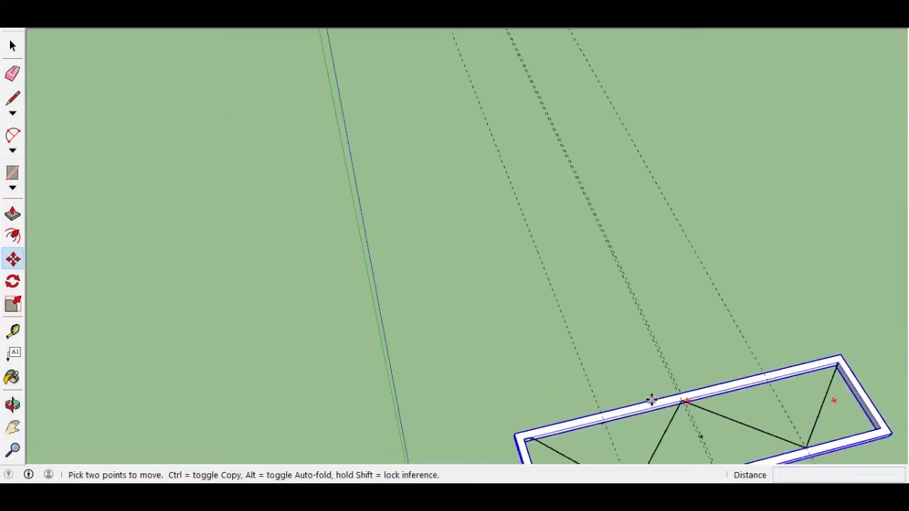
Remove the old diagonal truss lines from the frame
key("space")
left_click(527, 440)
key("m")
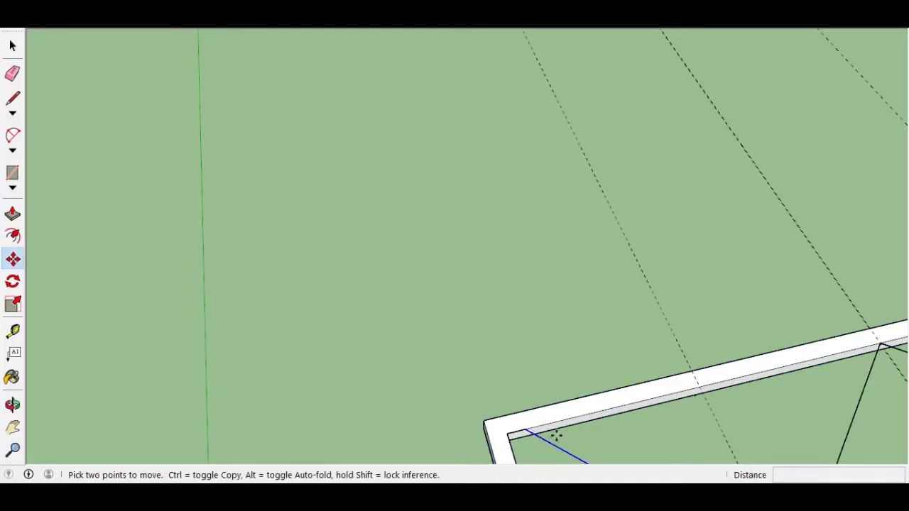
left_click(526, 440)
mouse_move(746, 432)
middle_mouse_down()
mouse_move(666, 321)
mouse_move(253, 81)
middle_mouse_up()
key("Escape")
scroll(486, 422, "up", 2)
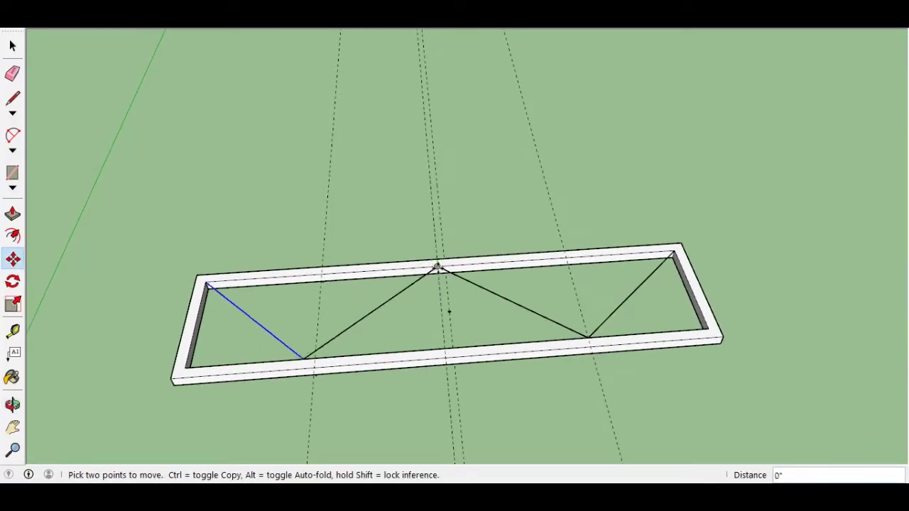
scroll(435, 267, "up", 3)
scroll(439, 298, "up", 1)
scroll(442, 312, "down", 5)
key("ctrl+z")
key("ctrl+z")
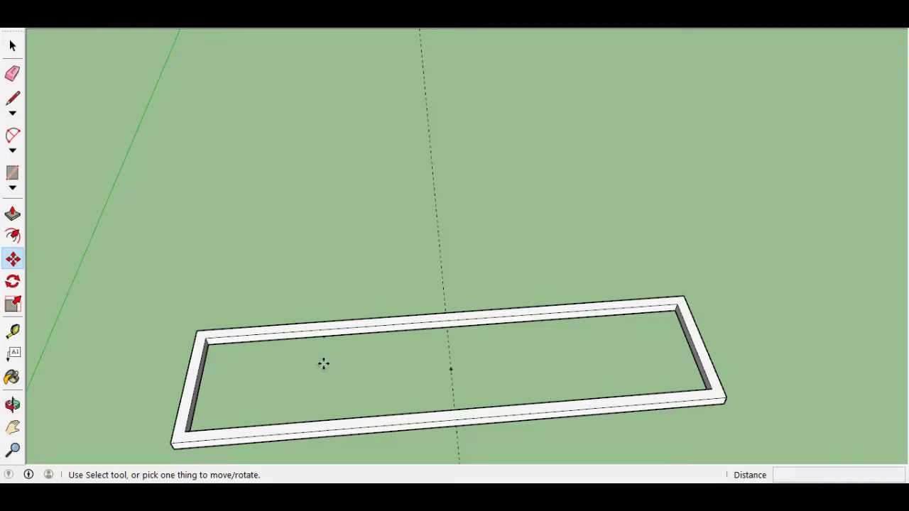
Place new Tape Measure guides across the frame from its left and right inner edges
key("f")
key("t")
left_click(207, 376)
left_click(320, 371)
left_click(703, 344)
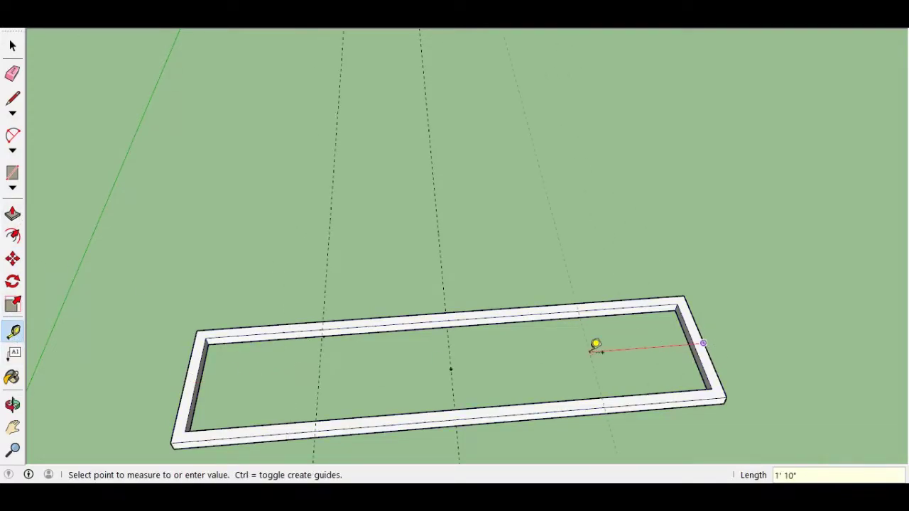
left_click(594, 345)
Draw a zigzag of four diagonals between the rails, from top-left to top-right corner
key("l")
left_click(196, 330)
left_click(446, 313)
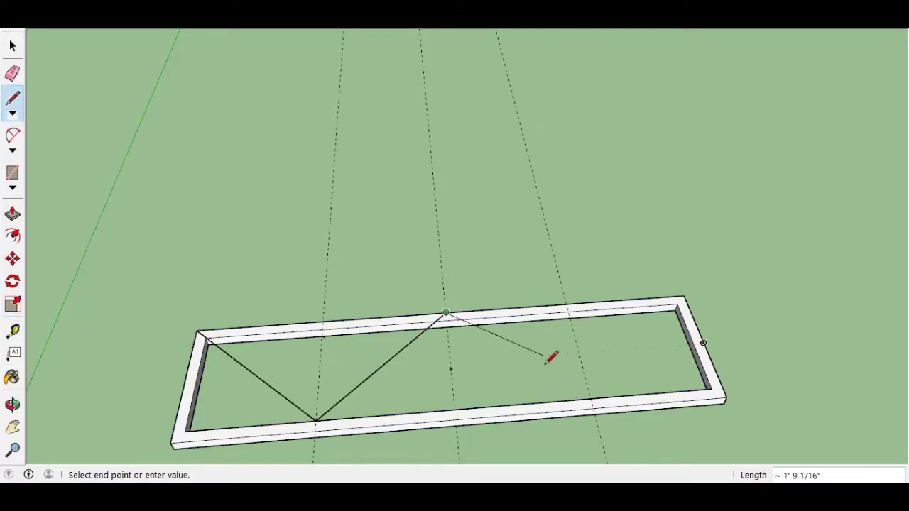
key("ctrl+z")
key("ctrl+z")
left_click(593, 406)
left_click(675, 308)
key("Escape")
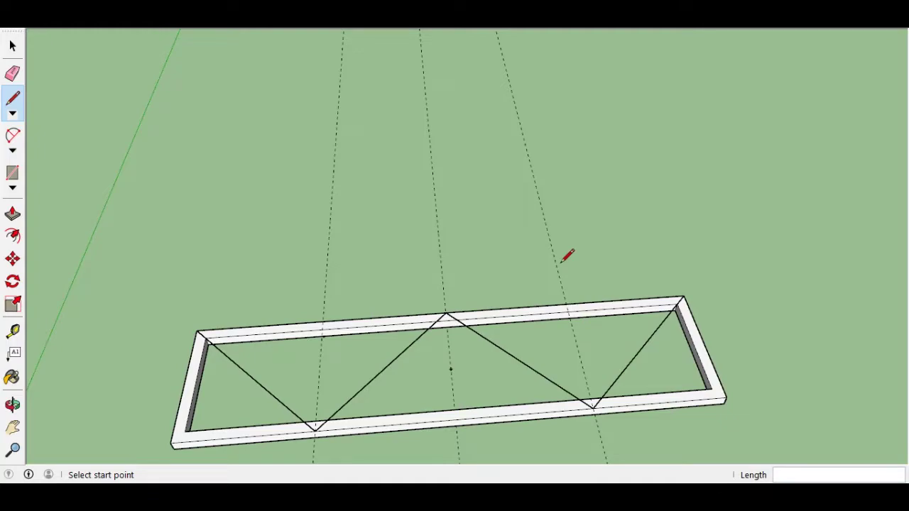
scroll(206, 338, "up", 2)
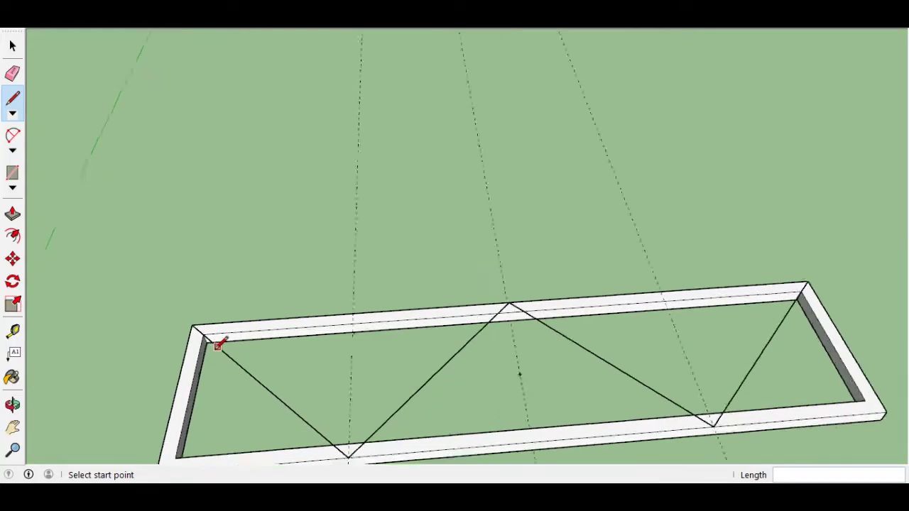
scroll(206, 338, "up", 3)
left_click(13, 213)
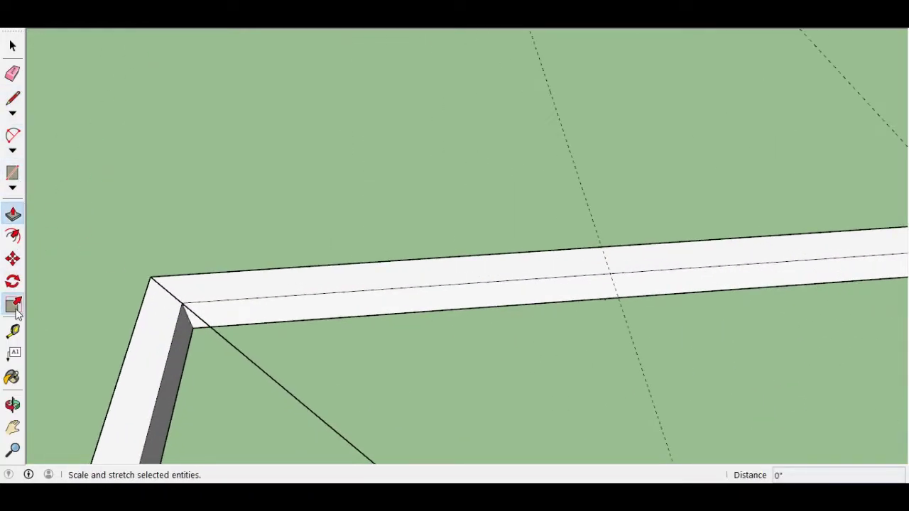
Draw a 2 by 2 square profile at the truss frame's inner corner
key("r")
left_click(182, 304)
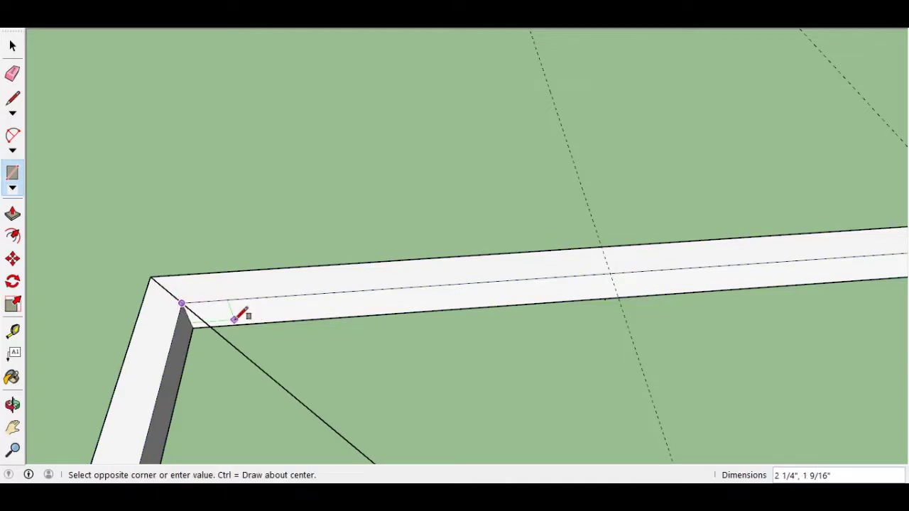
type("2,")
key("Return")
left_click(181, 307)
type("2,2")
key("Return")
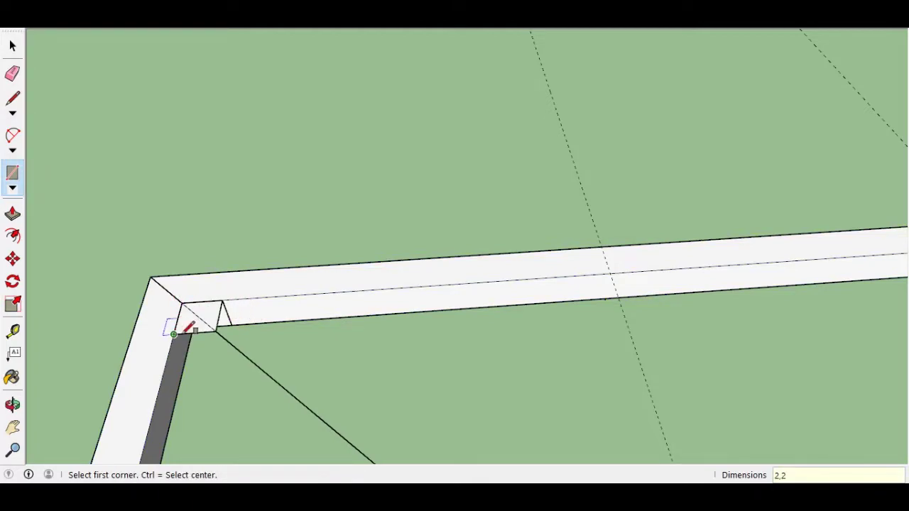
key("ctrl+a")
left_click(188, 344)
type(",2")
key("Return")
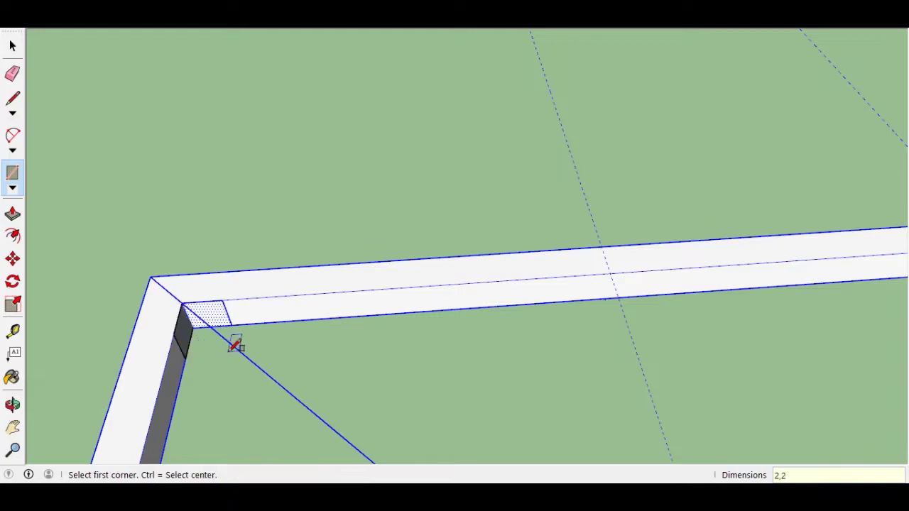
Sweep the 2x2 square along the truss lines to form the last solid member
key("space")
key("p")
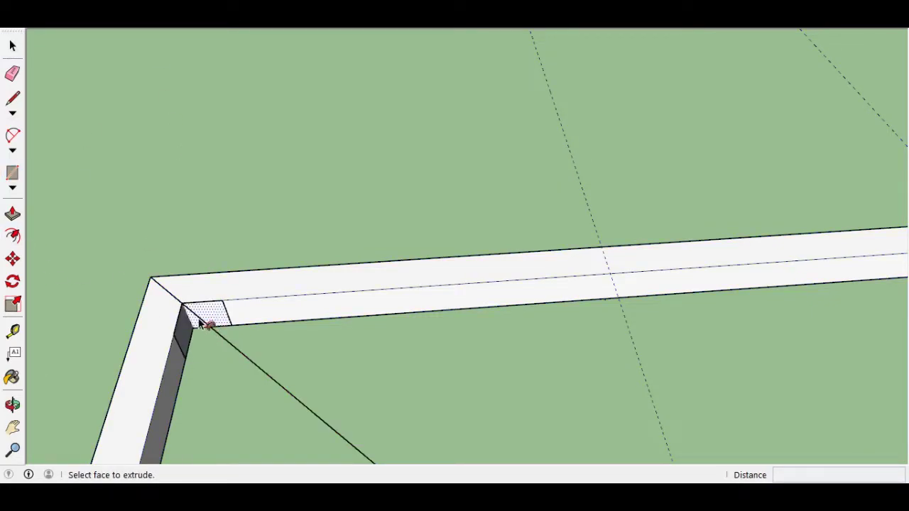
left_click(192, 328)
scroll(626, 403, "down", 5)
left_click_drag(626, 401, 707, 409)
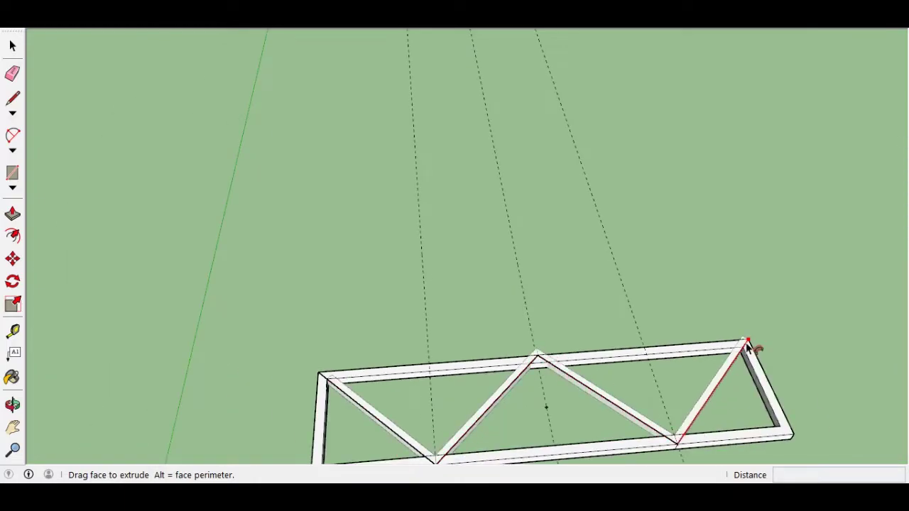
left_click(706, 406)
scroll(435, 385, "up", 2)
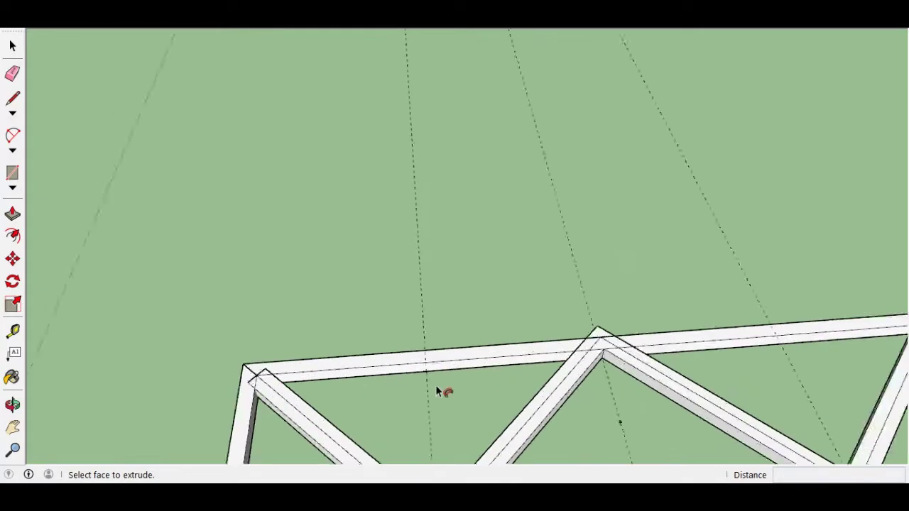
scroll(336, 410, "up", 2)
scroll(336, 410, "down", 3)
scroll(462, 441, "down", 3)
middle_click_drag(406, 263, 375, 420)
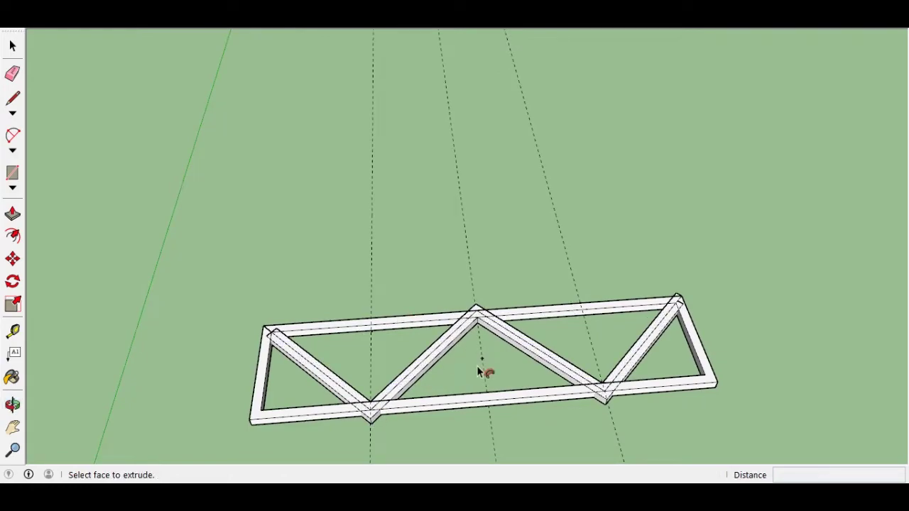
scroll(369, 419, "up", 2)
Box-select the stray guide lines near the truss and delete them
left_click(12, 45)
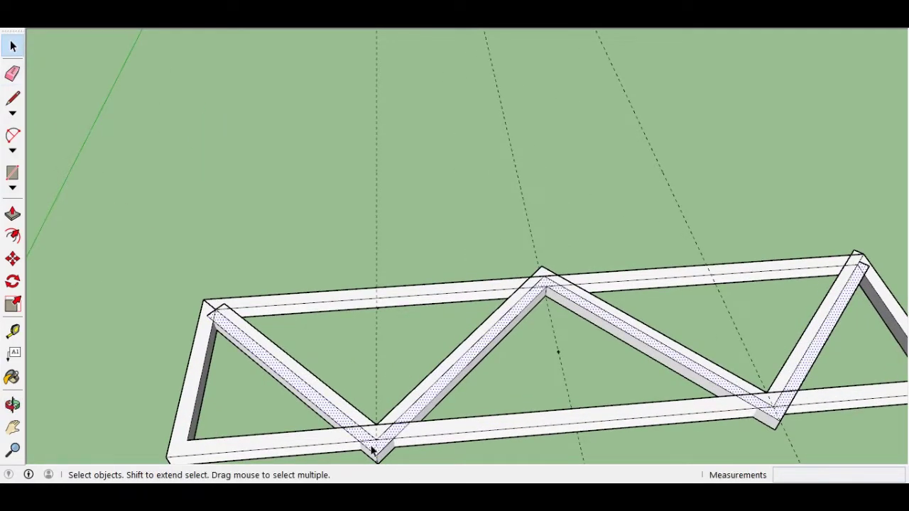
left_click(13, 100)
key("space")
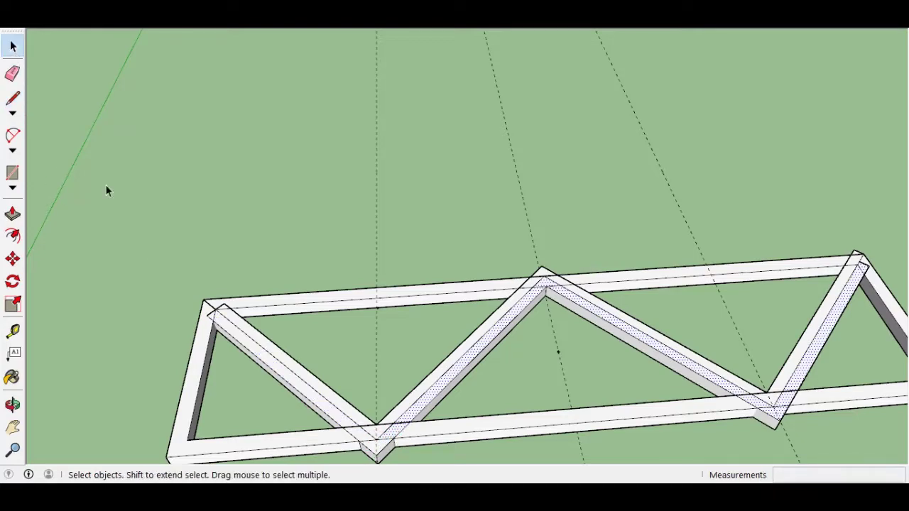
left_click(107, 189)
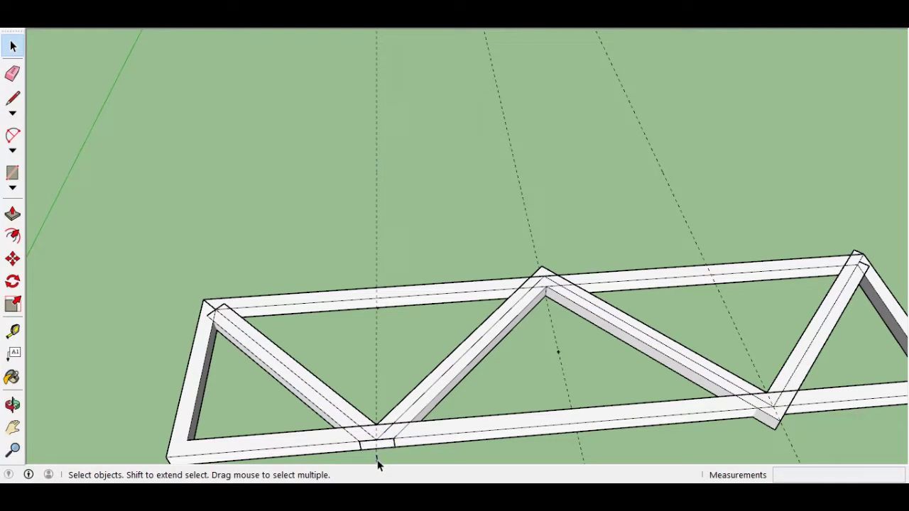
left_click_drag(847, 457, 489, 443)
key("e")
key("Delete")
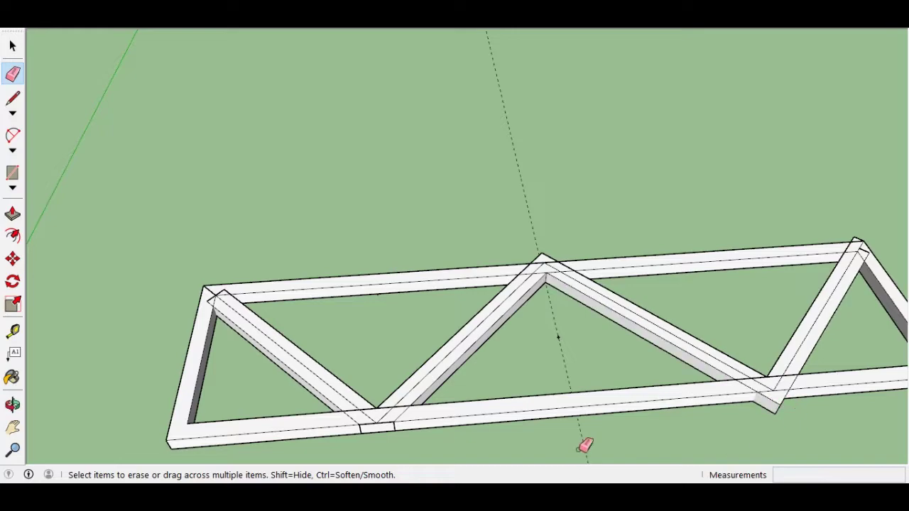
key("space")
Start dividing edges at the truss joint corners where diagonals meet the rails
key("l")
left_click(766, 382)
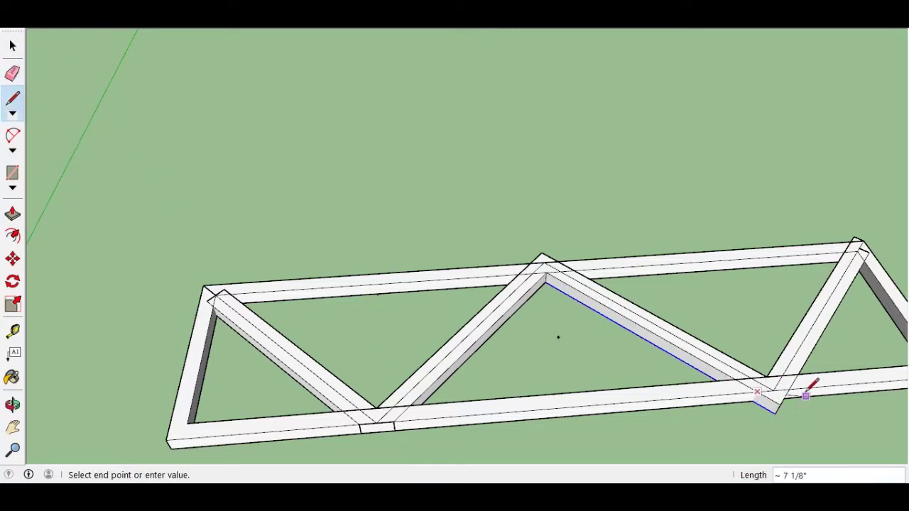
key("space")
mouse_move(785, 412)
middle_mouse_down()
mouse_move(736, 389)
mouse_move(556, 408)
mouse_move(663, 424)
middle_mouse_up()
key("l")
left_click(719, 384)
key("space")
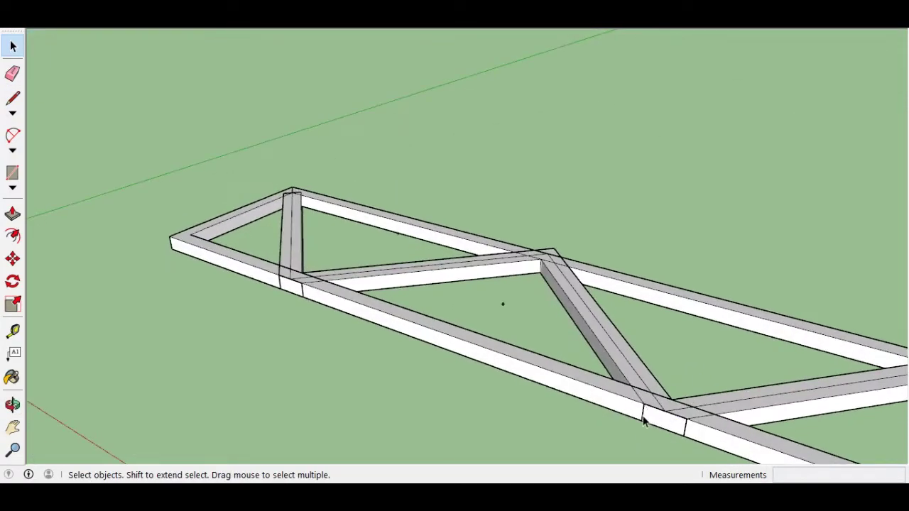
mouse_move(578, 443)
middle_mouse_down()
mouse_move(308, 432)
mouse_move(349, 402)
middle_mouse_up()
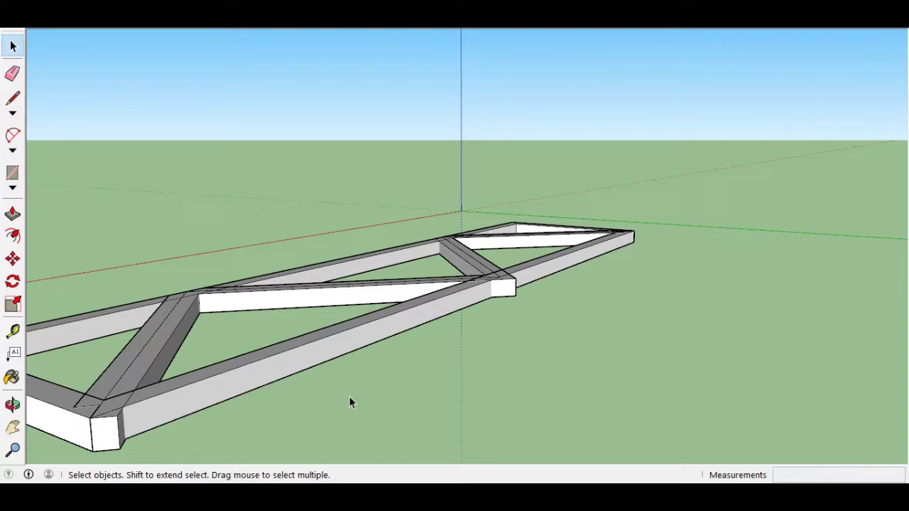
Draw a vertical 2-inch edge on the truss end face and at the beam corner
key("l")
left_click(118, 419)
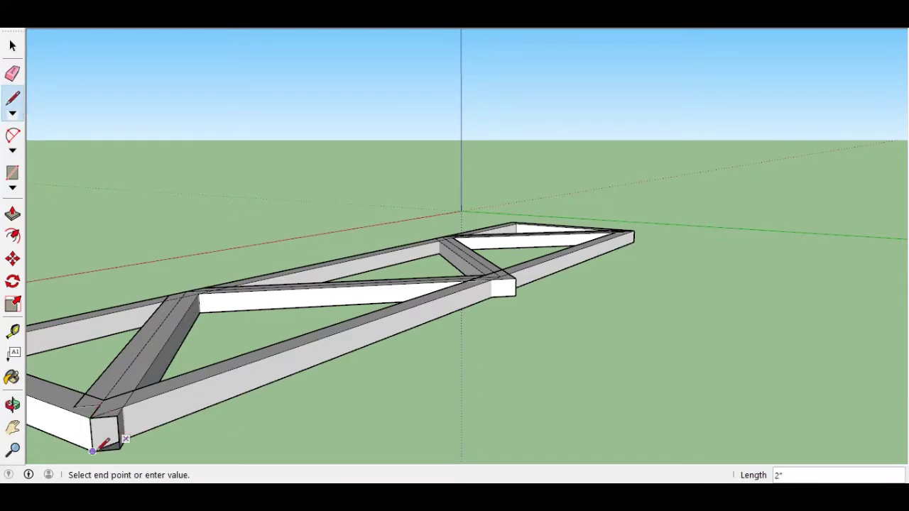
left_click(118, 448)
key("space")
middle_click_drag(121, 444, 346, 400)
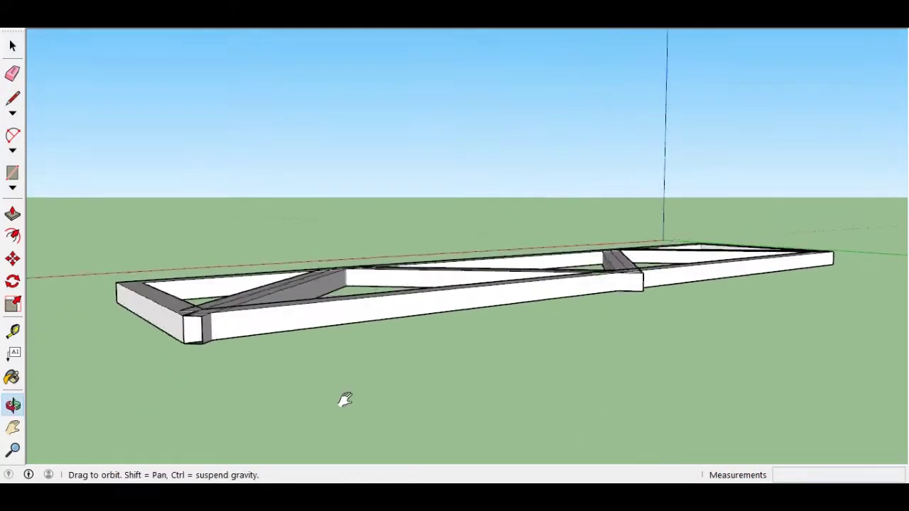
mouse_move(162, 309)
middle_mouse_down()
mouse_move(190, 397)
mouse_move(488, 440)
mouse_move(559, 280)
mouse_move(544, 332)
middle_mouse_up()
key("l")
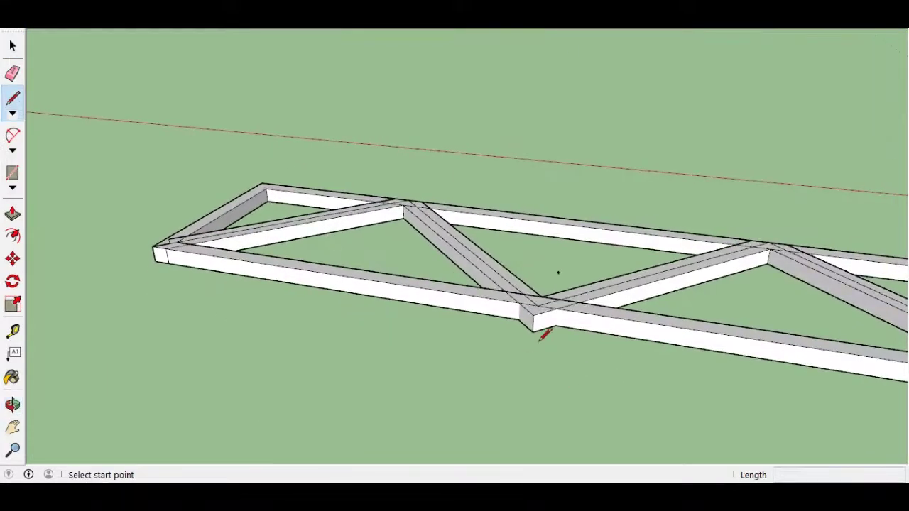
left_click(532, 315)
key("space")
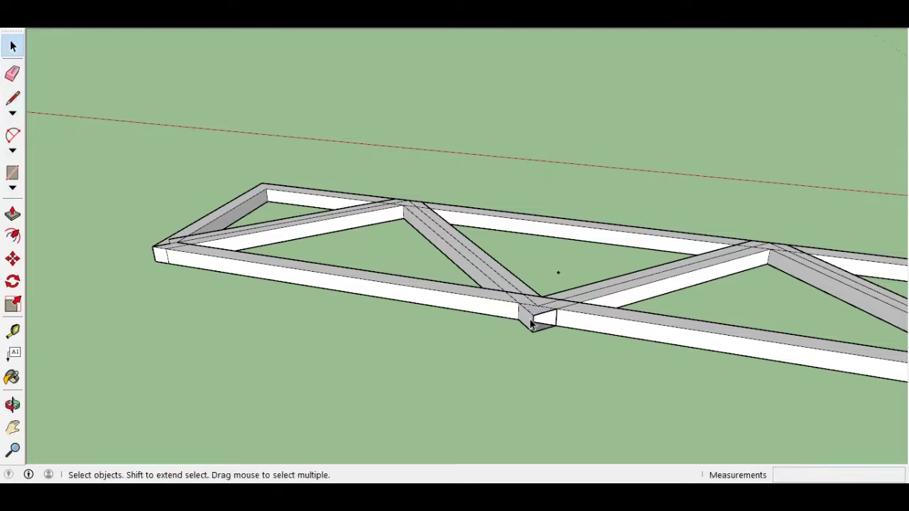
Draw an edge from the first diagonal's top corner down to its bottom joint
key("o")
key("space")
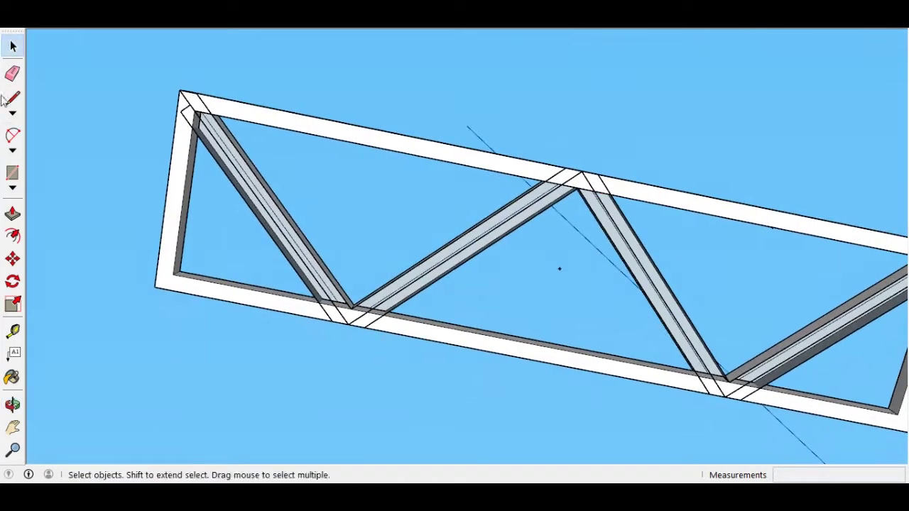
key("l")
key("r")
left_click(191, 127)
key("l")
left_click(193, 118)
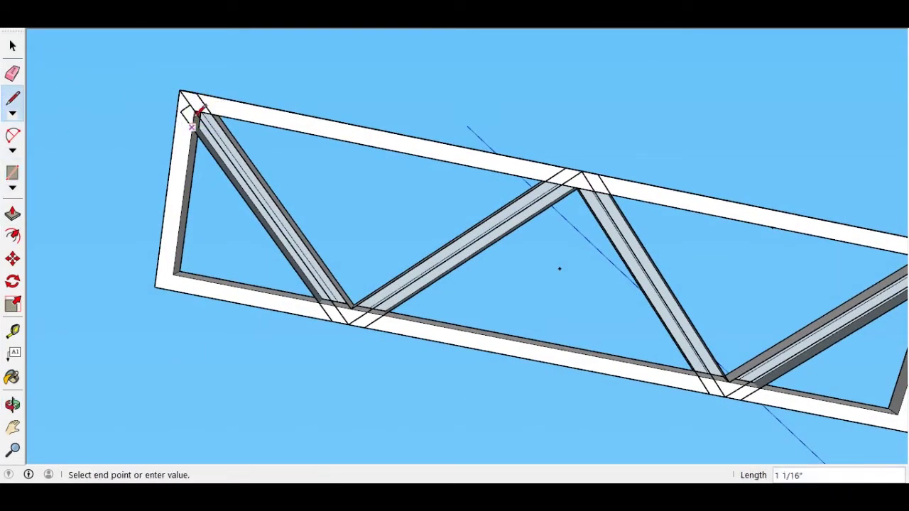
left_click(351, 309)
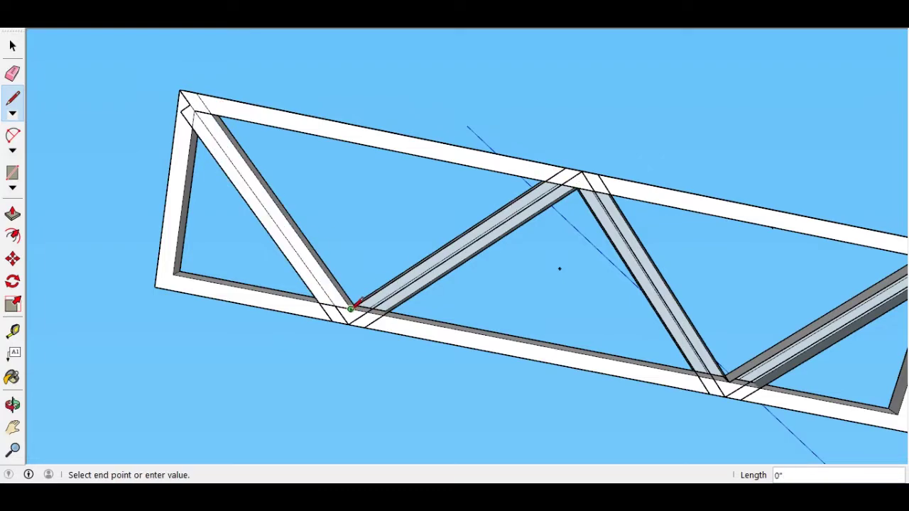
Draw an edge from the next diagonal's top joint down to the lower chord
scroll(367, 311, "up", 3)
type("2")
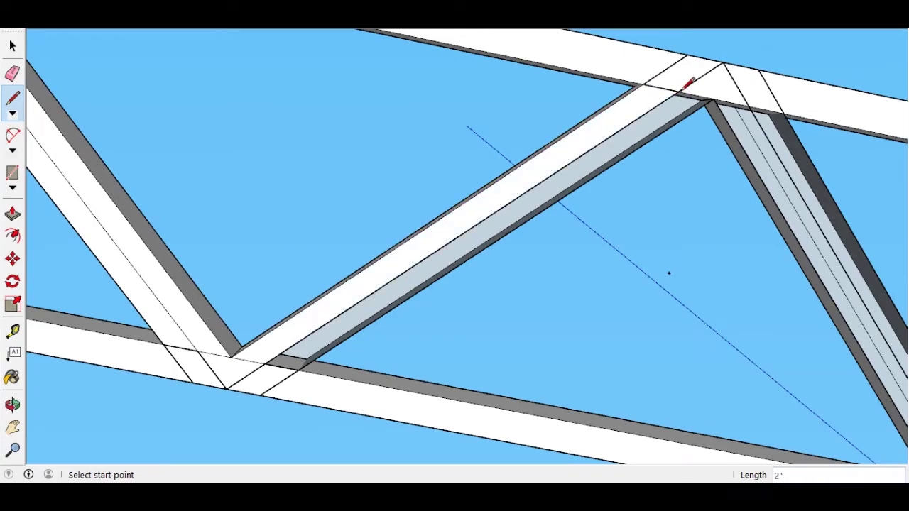
left_click(710, 86)
mouse_move(755, 89)
middle_mouse_down()
mouse_move(832, 204)
mouse_move(705, 218)
mouse_move(649, 349)
middle_mouse_up()
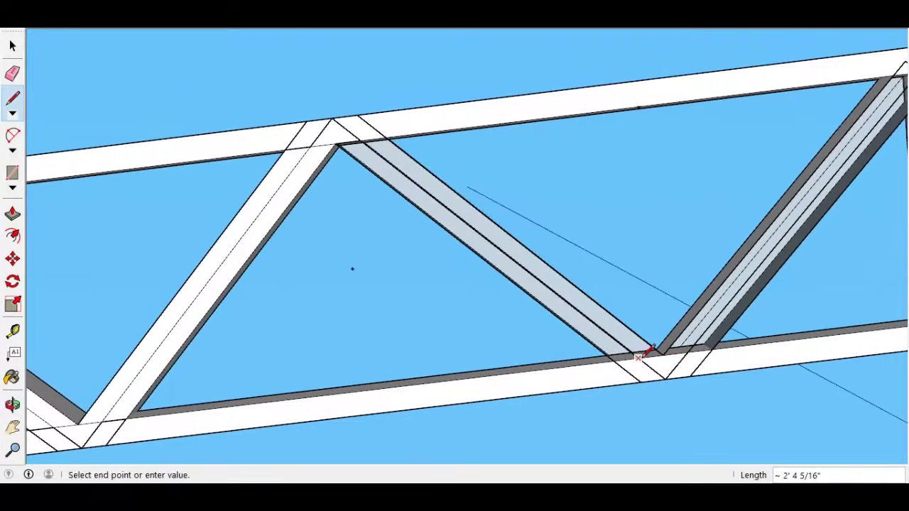
left_click(613, 360)
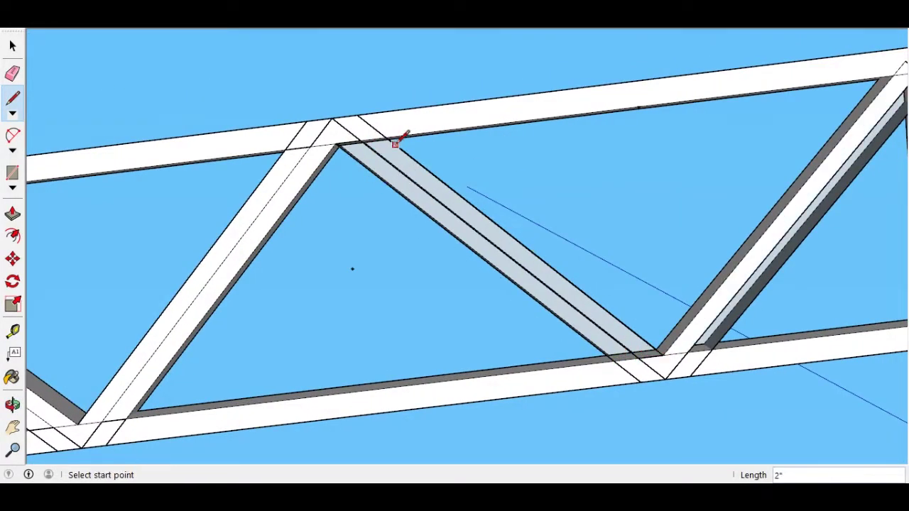
mouse_move(696, 345)
middle_mouse_down()
mouse_move(573, 309)
mouse_move(391, 300)
mouse_move(464, 446)
mouse_move(660, 301)
mouse_move(680, 240)
mouse_move(604, 239)
middle_mouse_up()
Copy the flat truss 2' away with Move
key("space")
left_click(363, 236)
middle_click_drag(415, 320, 543, 276)
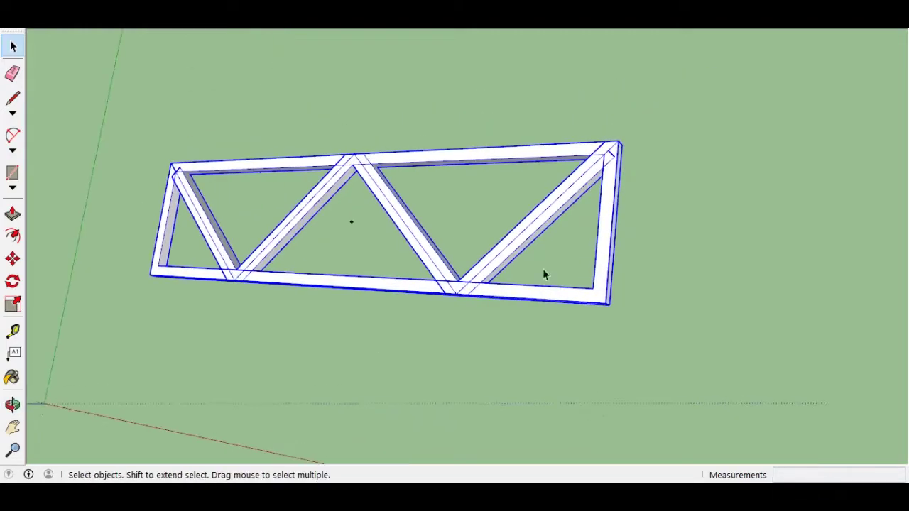
mouse_move(608, 255)
middle_mouse_down()
mouse_move(527, 379)
mouse_move(586, 371)
mouse_move(713, 167)
mouse_move(496, 260)
middle_mouse_up()
key("m")
left_click(156, 296)
key("ctrl")
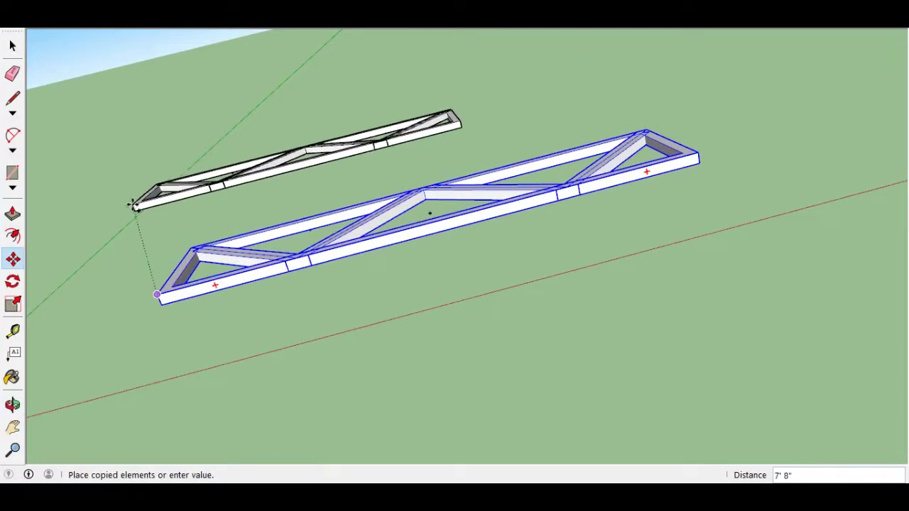
type("2'")
mouse_move(447, 326)
middle_mouse_down()
mouse_move(629, 296)
mouse_move(483, 357)
middle_mouse_up()
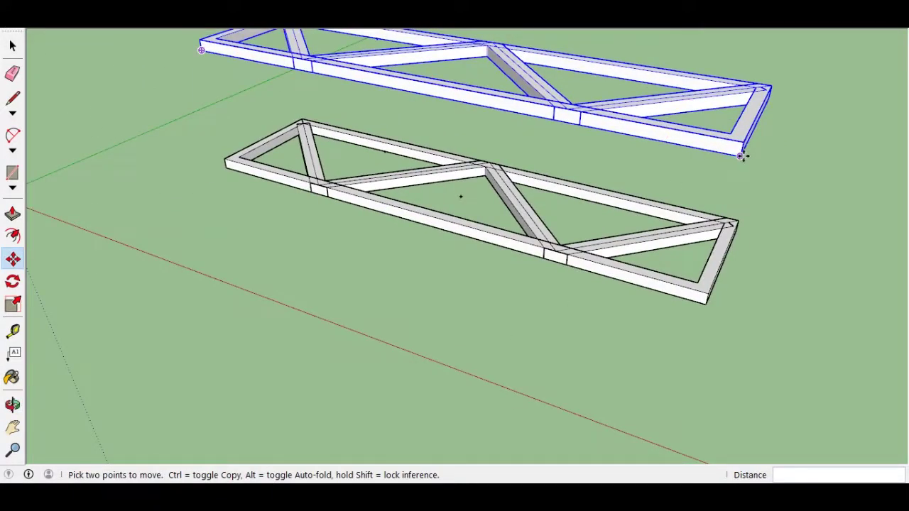
key("a")
Rotate the copied truss 90 degrees so it stands upright
key("q")
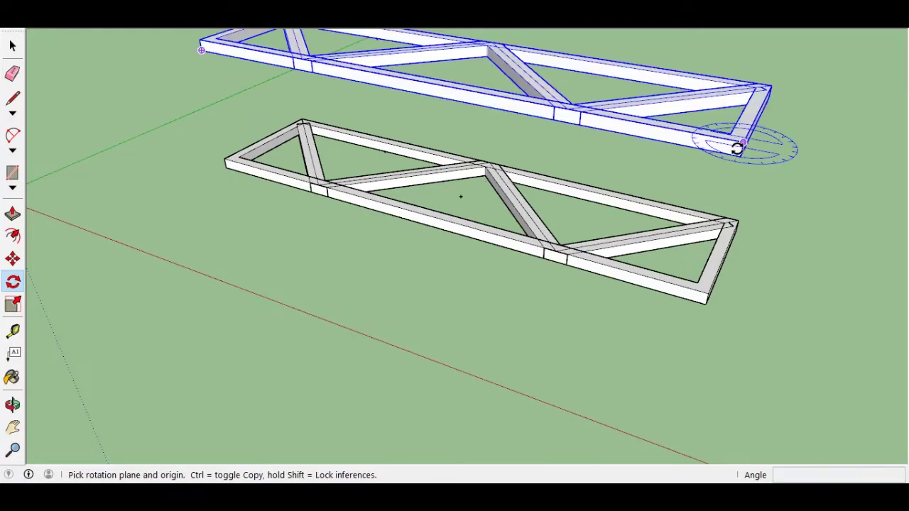
left_click(739, 149)
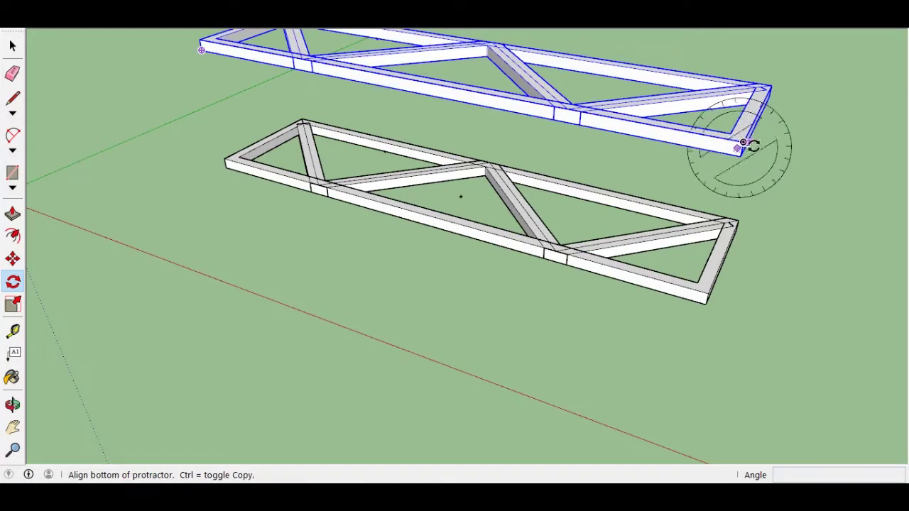
key("Escape")
middle_click_drag(818, 196, 523, 203)
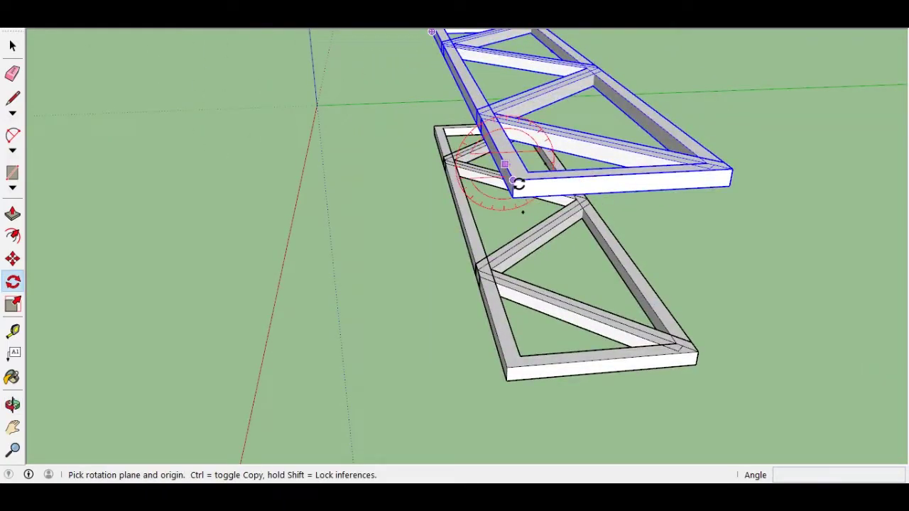
left_click(501, 196)
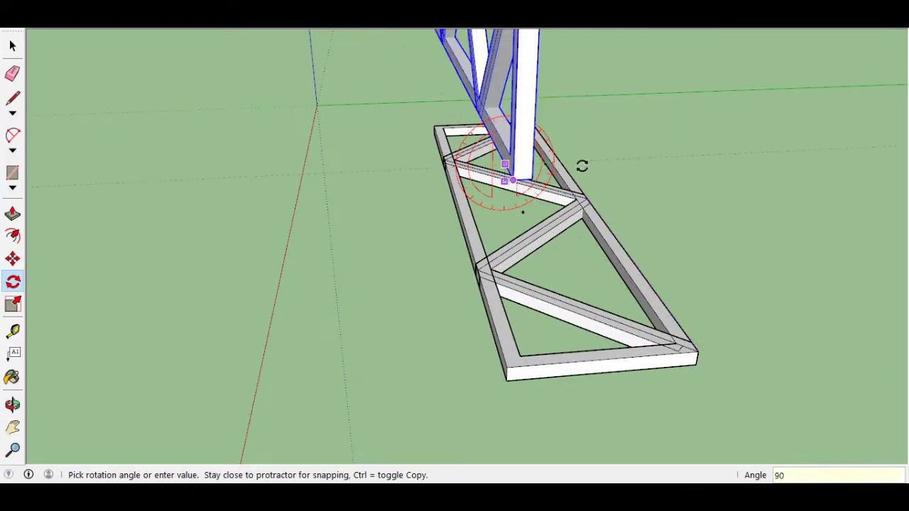
left_click(514, 163)
key("space")
Copy the upright truss to the opposite side of the base truss
key("m")
left_click(491, 197)
key("ctrl")
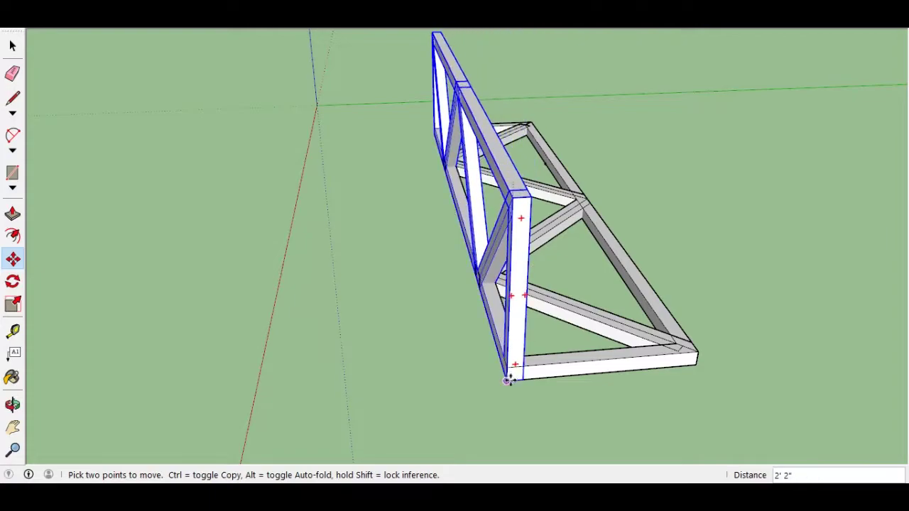
left_click(686, 324)
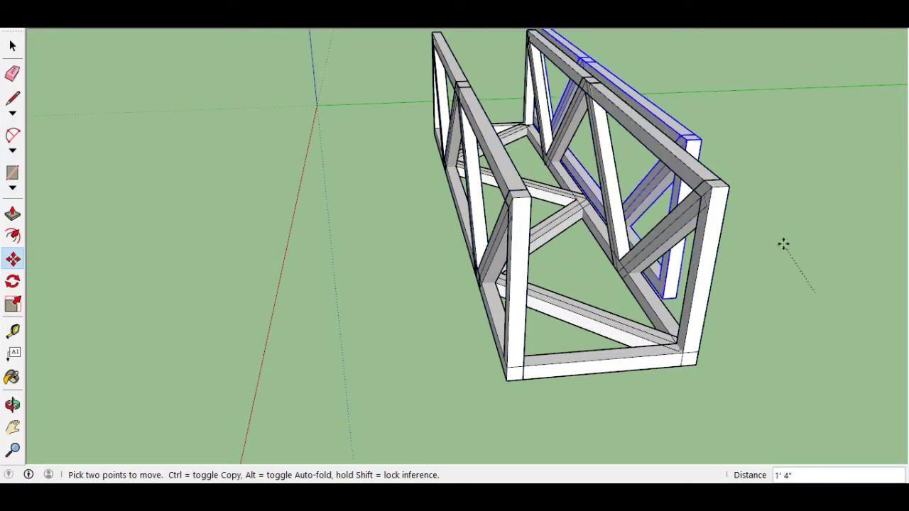
mouse_move(782, 244)
middle_mouse_down()
mouse_move(548, 205)
mouse_move(525, 445)
middle_mouse_up()
Copy the diagonal braces across the top of the truss box
left_click(526, 445)
key("Escape")
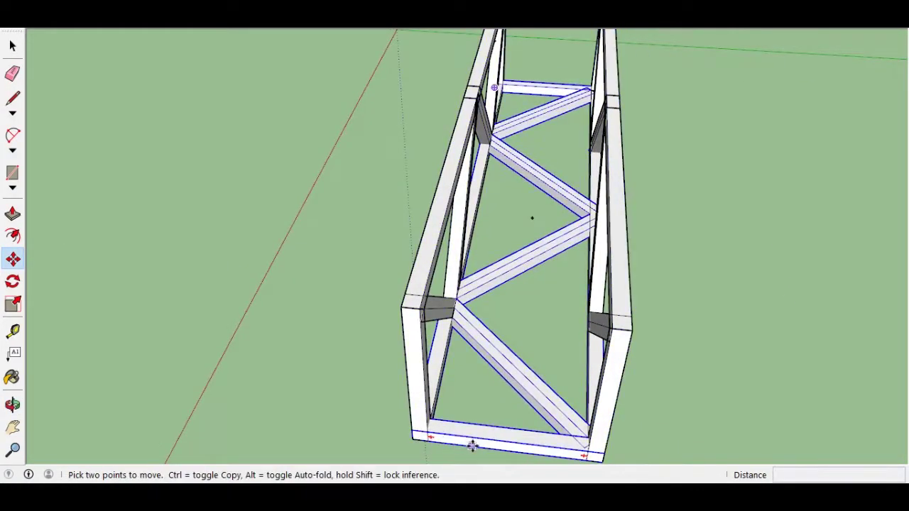
left_click(560, 457)
key("ctrl")
left_click(667, 353)
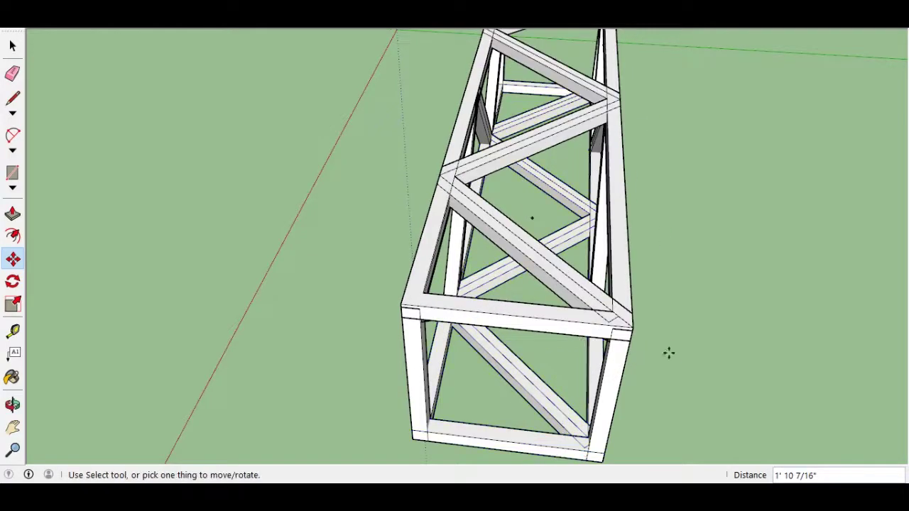
middle_click_drag(668, 353, 542, 206)
key("space")
left_click(469, 171)
Move the top chord frame down onto the truss and review the closed box truss
key("m")
left_click(473, 168)
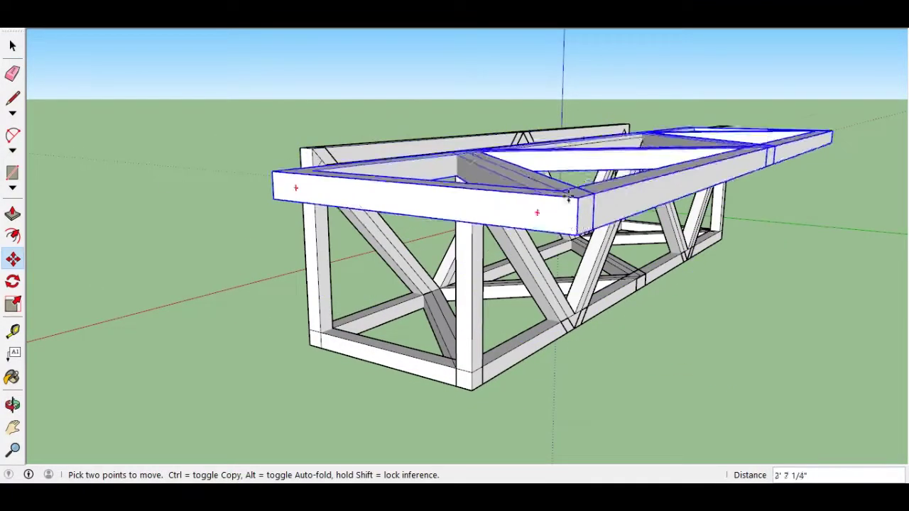
middle_click_drag(662, 434, 571, 204)
left_click(426, 100)
left_click(12, 46)
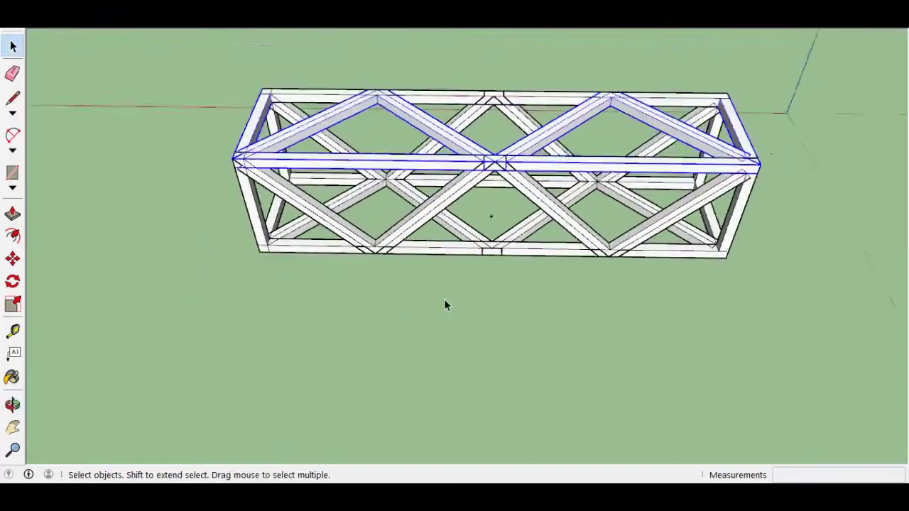
mouse_move(444, 300)
middle_mouse_down()
mouse_move(457, 272)
mouse_move(439, 307)
mouse_move(583, 308)
middle_mouse_up()
key("ctrl+a")
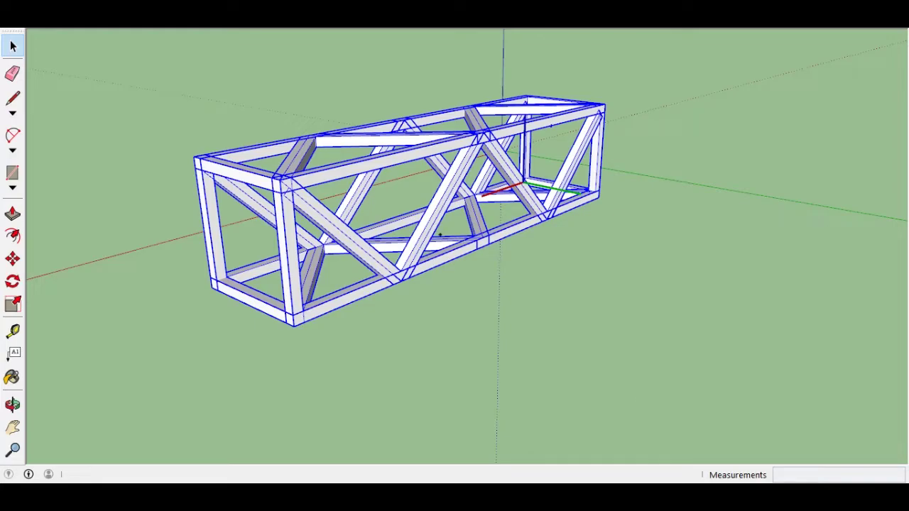
middle_click_drag(440, 236, 603, 311)
left_click(469, 353)
mouse_move(469, 353)
middle_mouse_down()
mouse_move(879, 400)
mouse_move(642, 371)
middle_mouse_up()
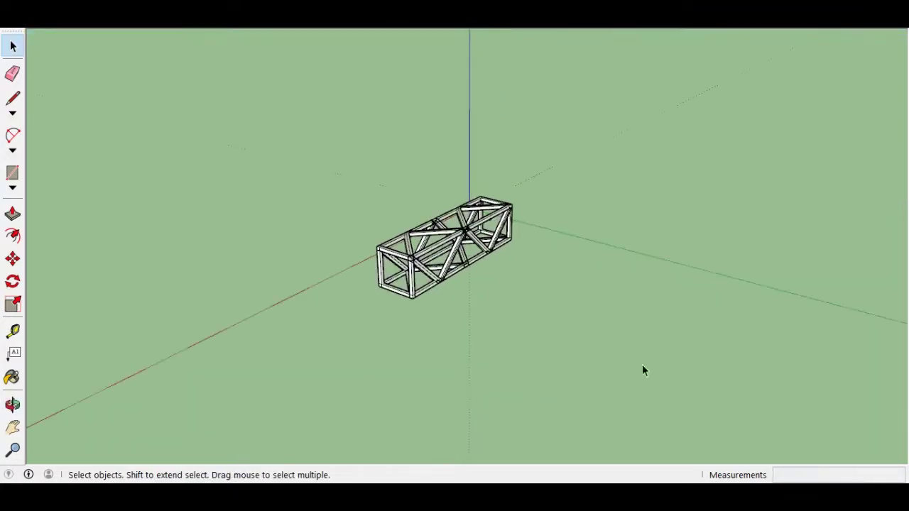
Draw a 60' rectangle beside the box truss and push/pull it up into a solid block
left_click(13, 172)
left_click(522, 274)
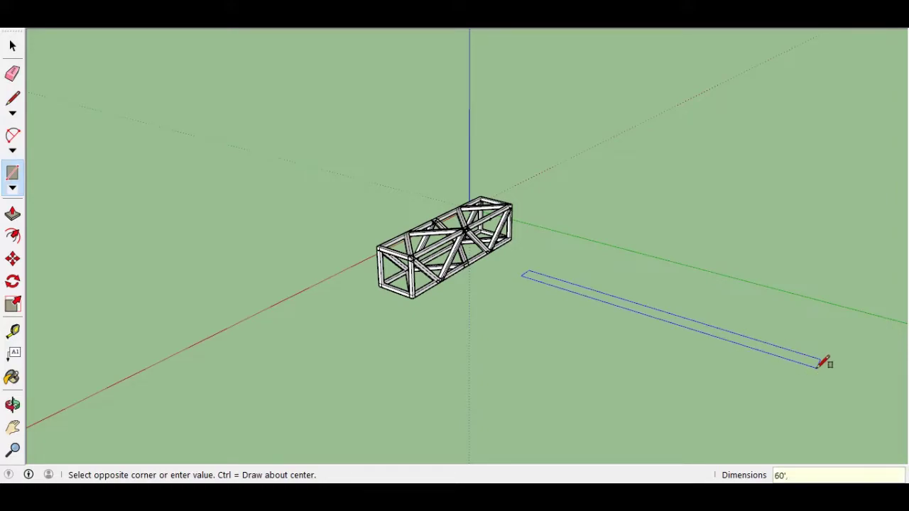
left_click(819, 364)
mouse_move(818, 364)
middle_mouse_down()
mouse_move(343, 319)
mouse_move(41, 187)
middle_mouse_up()
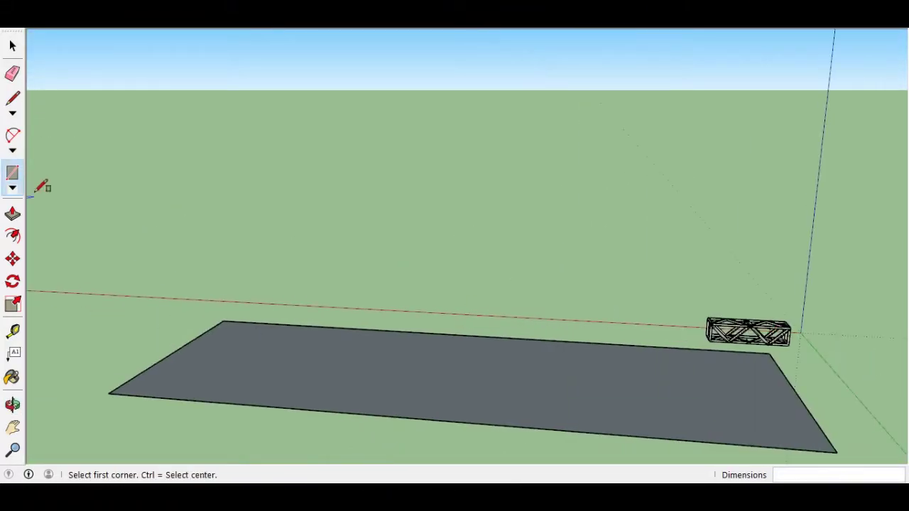
left_click(12, 214)
left_click(211, 379)
type("20'")
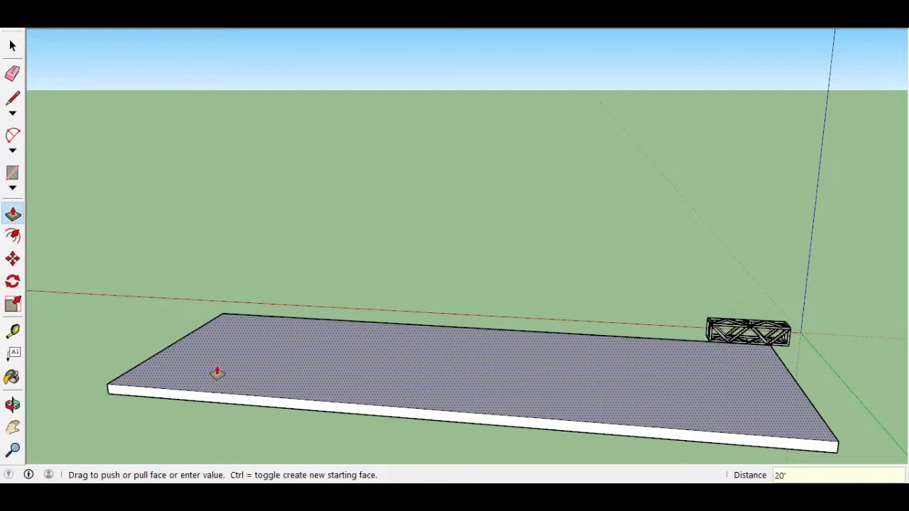
key("Return")
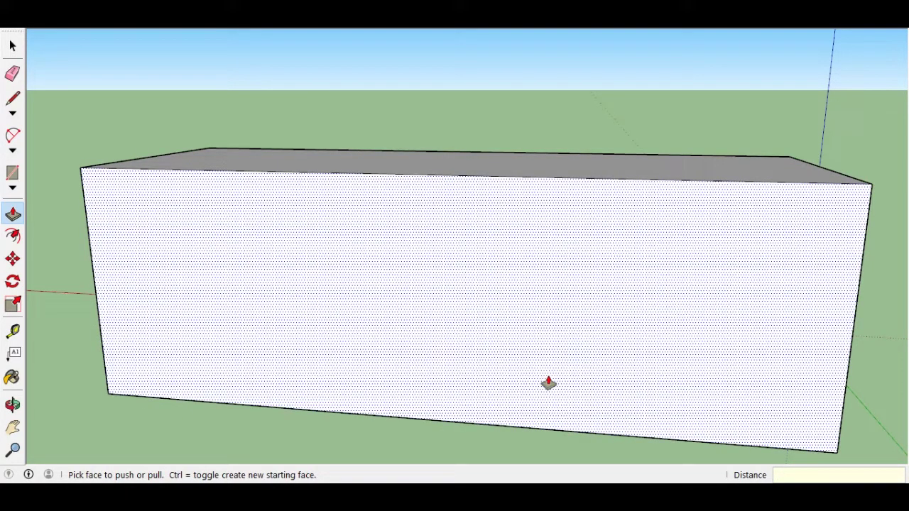
type("5")
key("Return")
key("space")
mouse_move(337, 376)
middle_mouse_down()
mouse_move(169, 398)
mouse_move(618, 481)
mouse_move(516, 326)
middle_mouse_up()
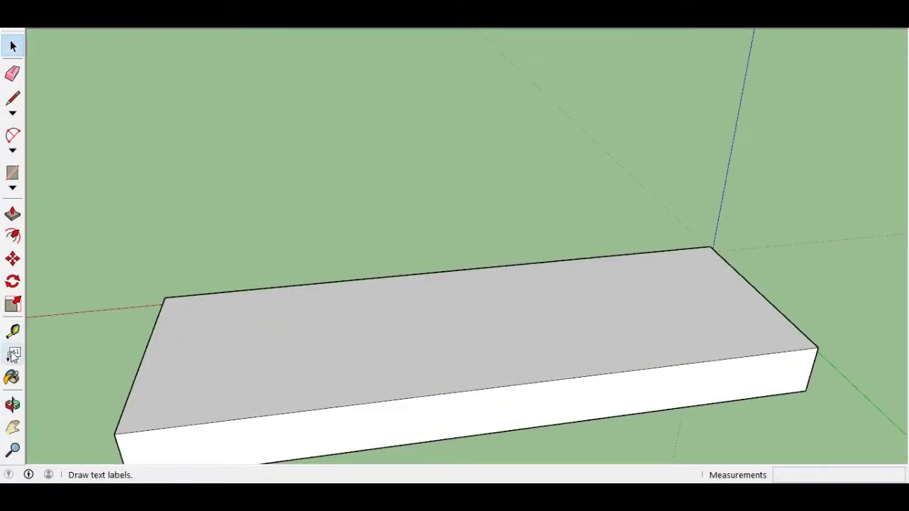
Place guide lines 12 inches apart across the slab and anchor a rectangle on its back edge
left_click(13, 331)
left_click(139, 365)
left_click(477, 334)
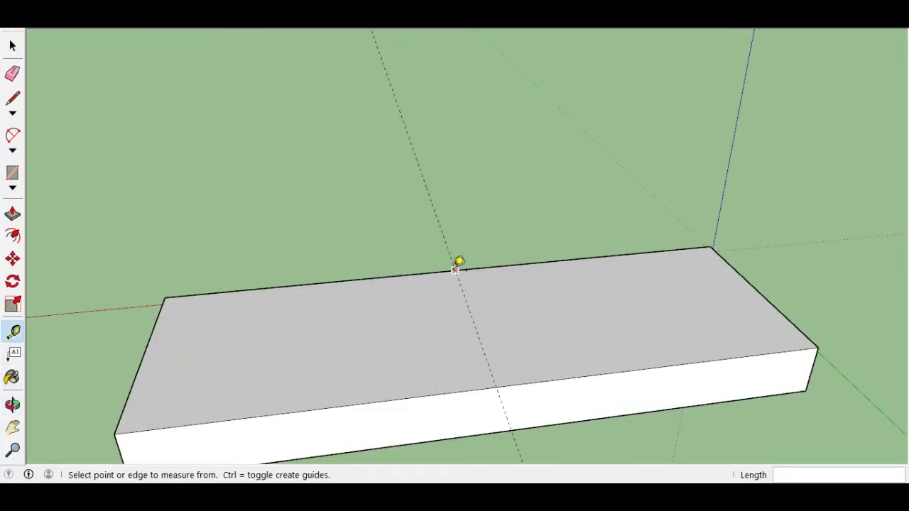
left_click(474, 326)
type("6\"")
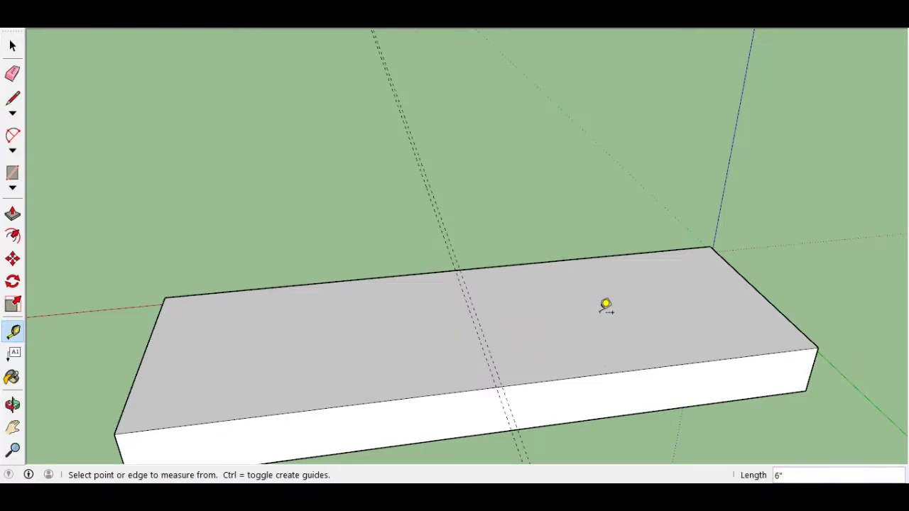
left_click(471, 318)
type("12")
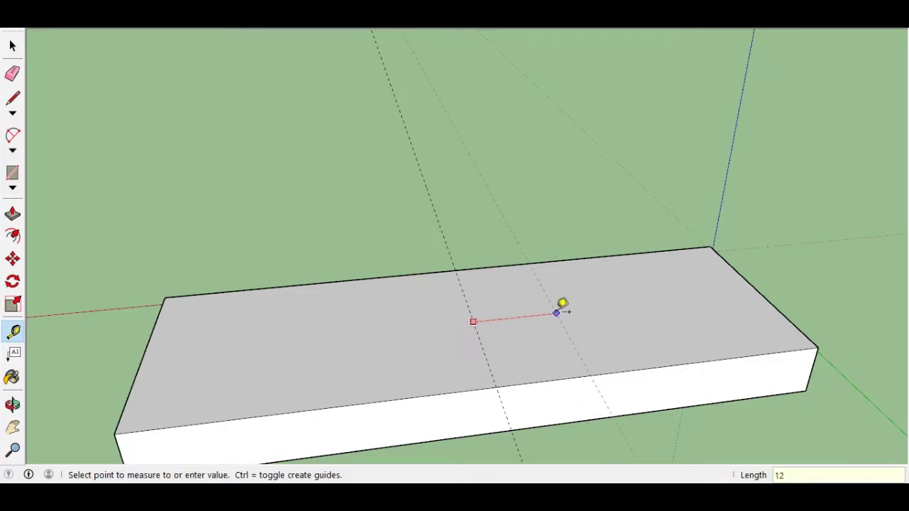
key("Return")
left_click(471, 315)
left_click(12, 173)
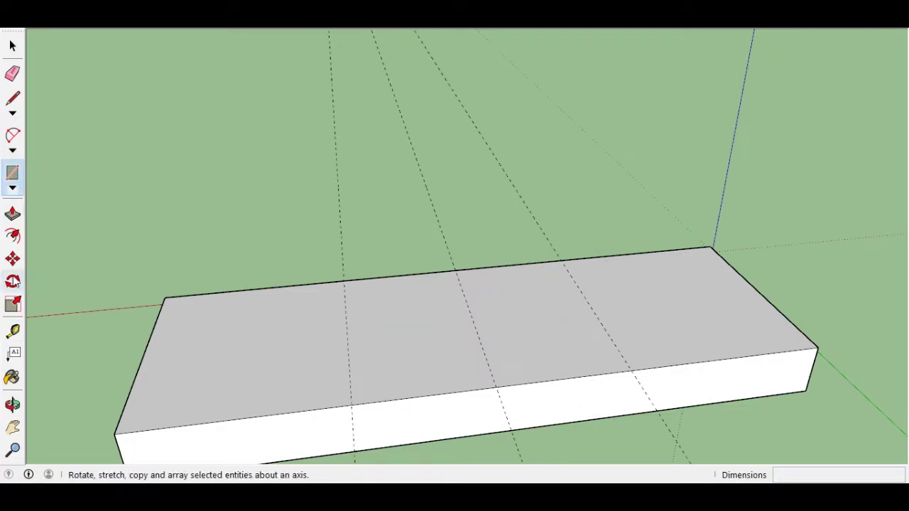
left_click(344, 280)
Complete the 24' by 24' square off the slab's back edge
left_click(522, 173)
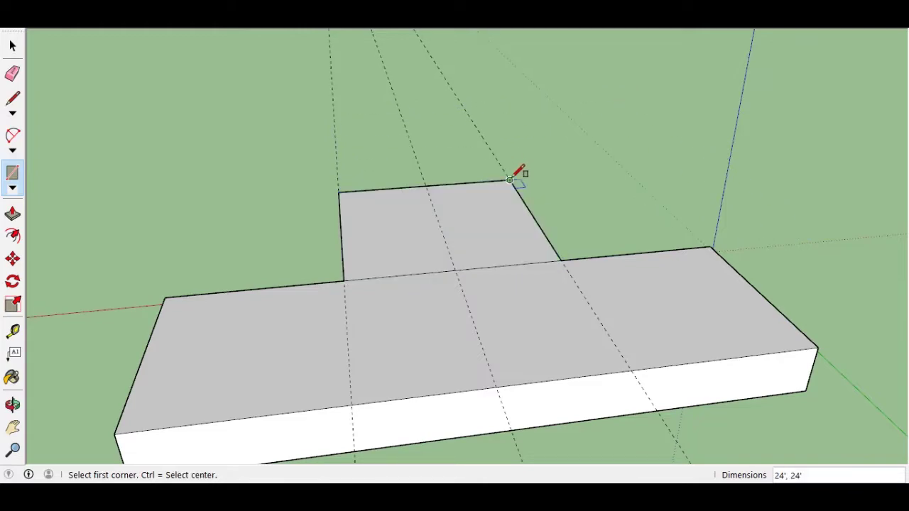
key("space")
middle_click_drag(149, 251, 127, 229)
left_click(13, 282)
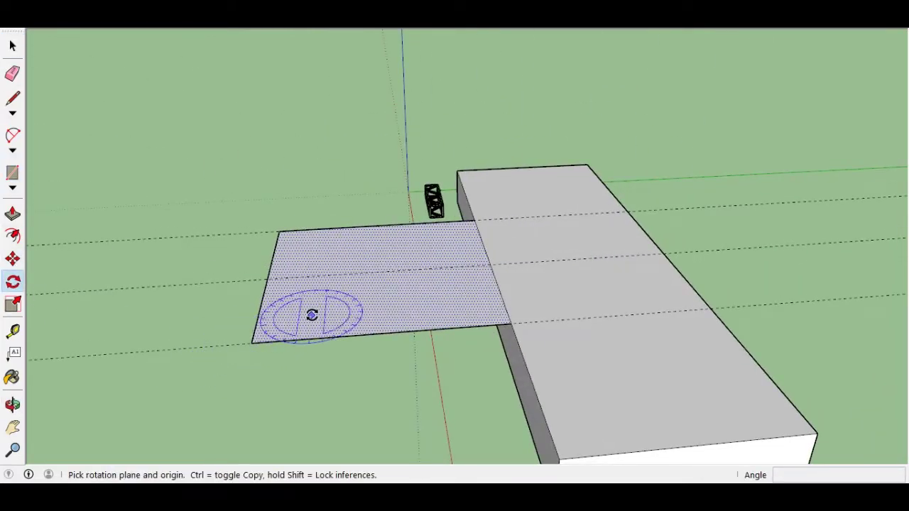
left_click(312, 316)
left_click(334, 312)
key("Escape")
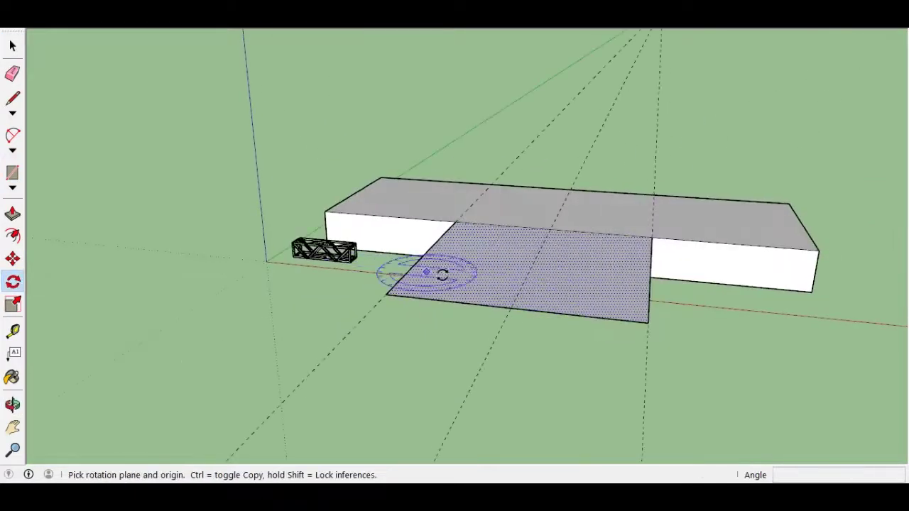
key("space")
Push/pull the square face up into a thin panel
key("p")
left_click_drag(513, 292, 513, 285)
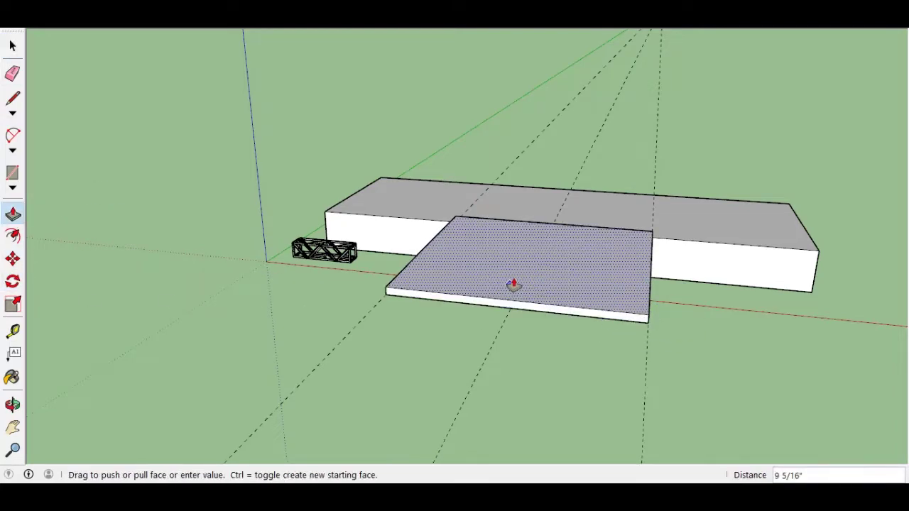
middle_click_drag(701, 341, 426, 299)
left_click(12, 282)
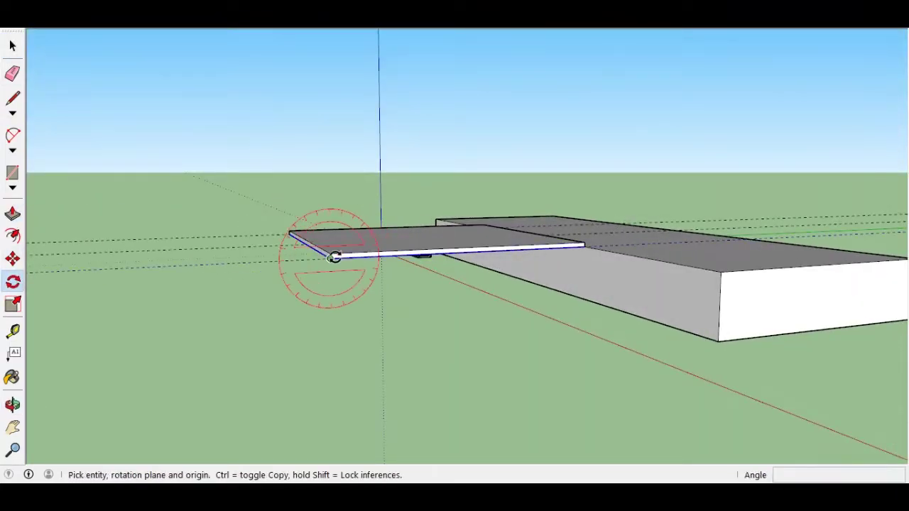
key("Escape")
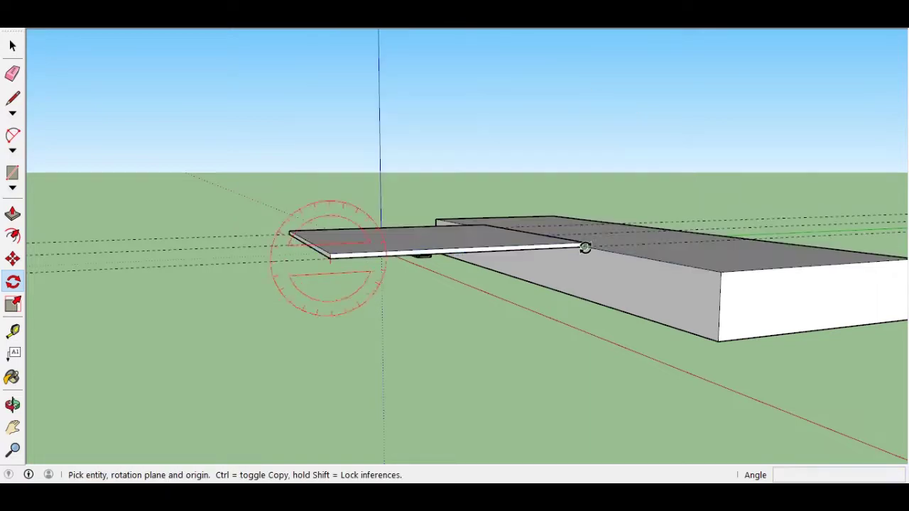
left_click(330, 258)
key("Escape")
key("space")
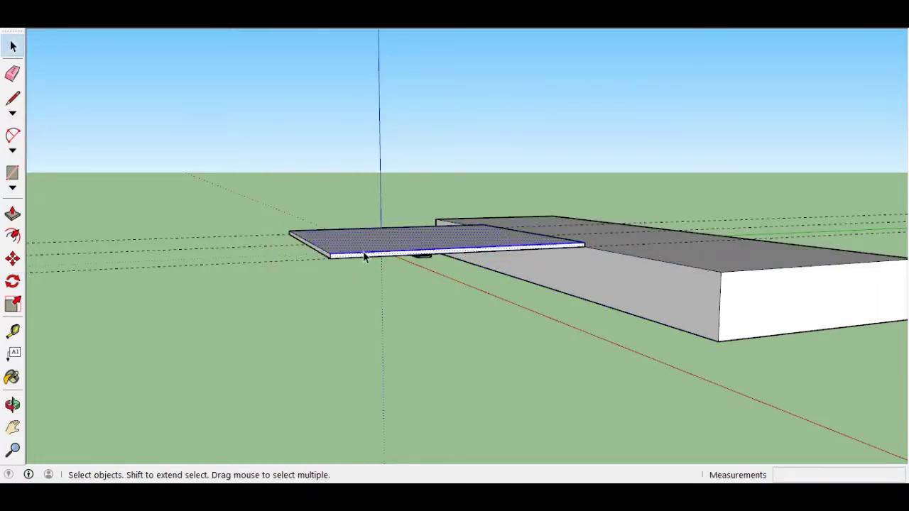
middle_click_drag(365, 254, 903, 308)
middle_click_drag(406, 323, 463, 246)
Replace the old thin panel with a new 24 by 24 foot square pulled to a thin slab
left_click(504, 190)
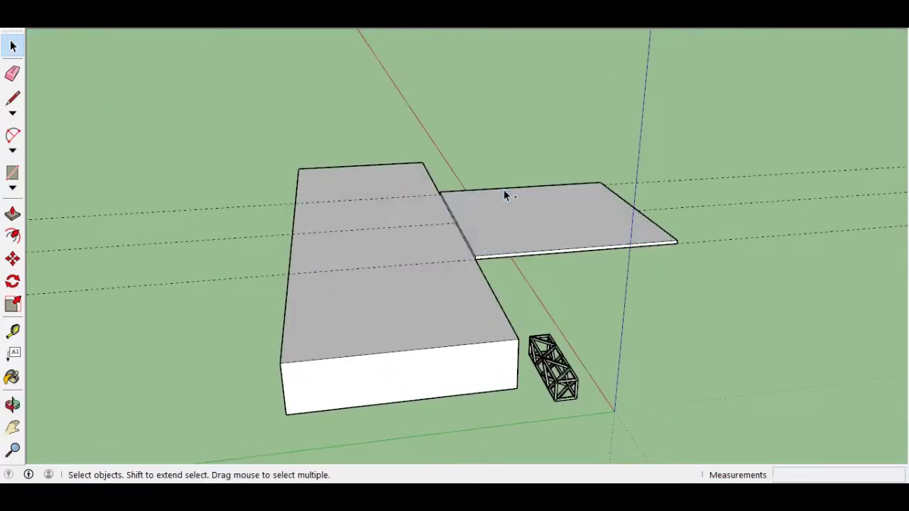
key("Delete")
mouse_move(504, 190)
middle_mouse_down()
mouse_move(199, 240)
mouse_move(172, 264)
middle_mouse_up()
left_click(13, 174)
left_click(86, 221)
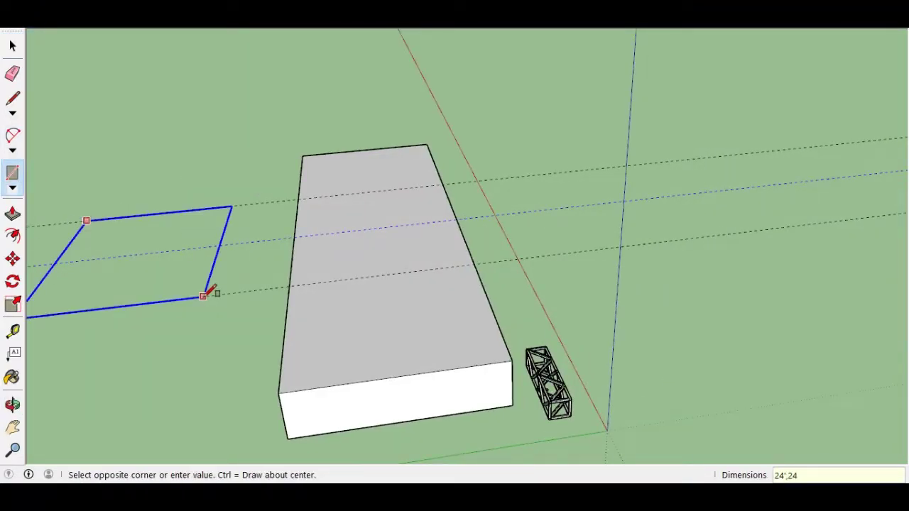
left_click(204, 296)
key("p")
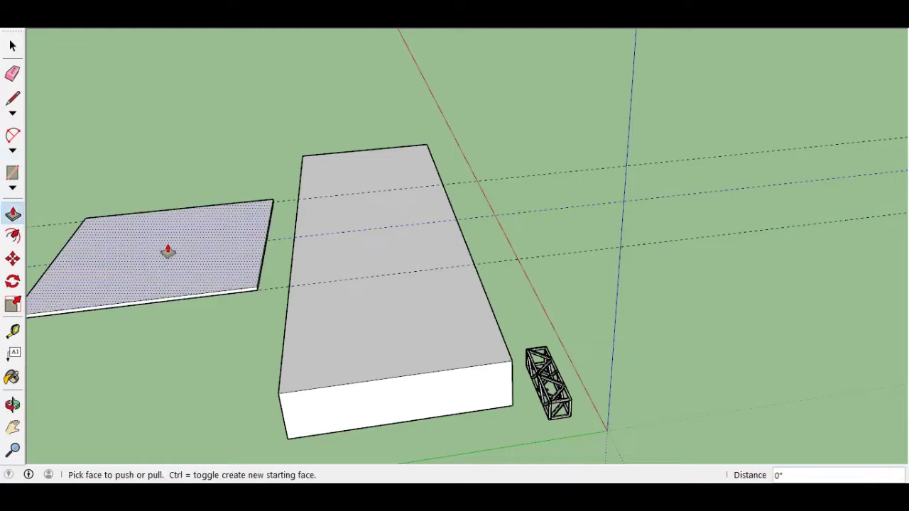
double_click(166, 251)
Select the thin slab rather than the large platform box after an aborted rotation
key("q")
left_click(125, 307)
key("Escape")
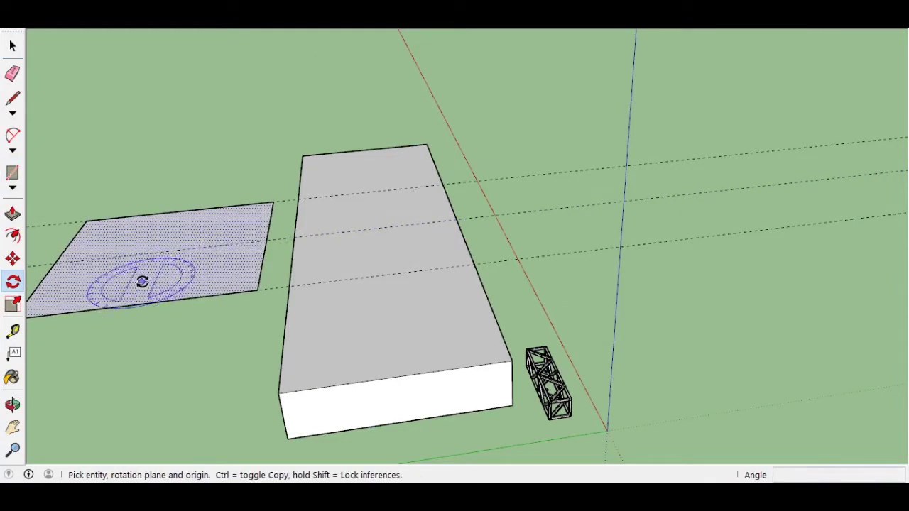
key("space")
left_click(328, 369)
left_click_drag(288, 188, 207, 326)
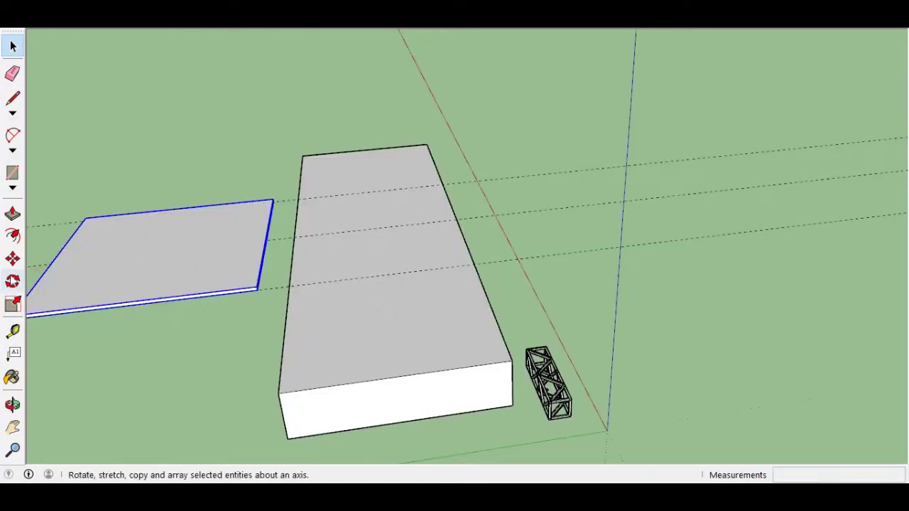
Try swinging the slab upright with the Rotate tool, then undo the attempt
left_click(13, 282)
left_click(256, 287)
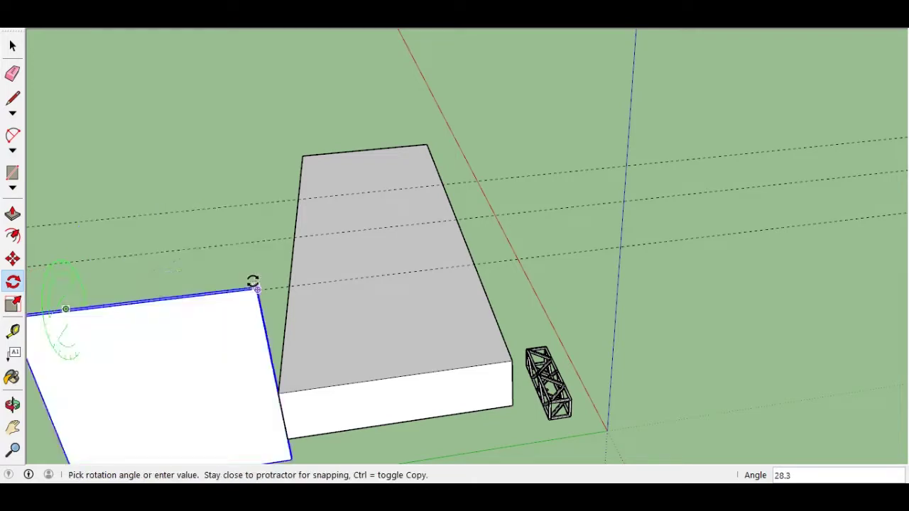
left_click(55, 265)
middle_click_drag(237, 260, 42, 281)
left_click(31, 282)
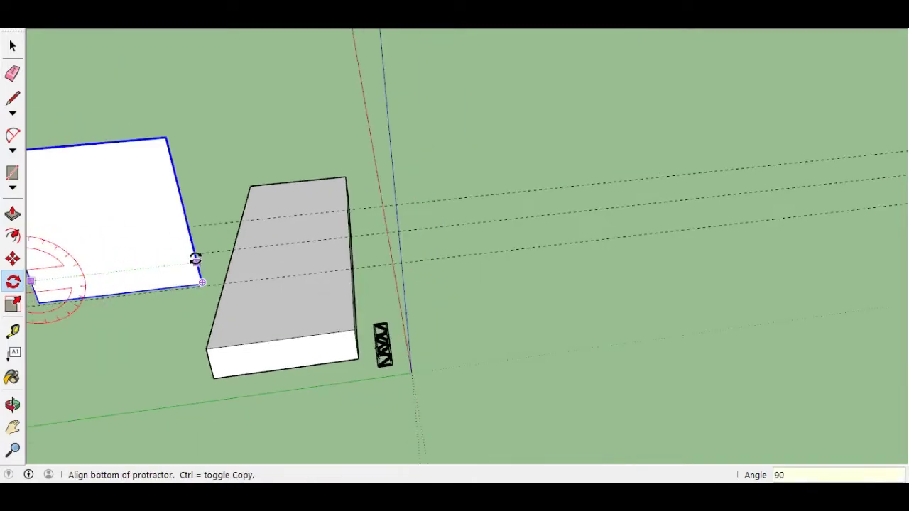
key("Escape")
scroll(142, 259, "down", 3)
mouse_move(91, 258)
middle_mouse_down()
mouse_move(78, 280)
mouse_move(344, 260)
mouse_move(700, 274)
middle_mouse_up()
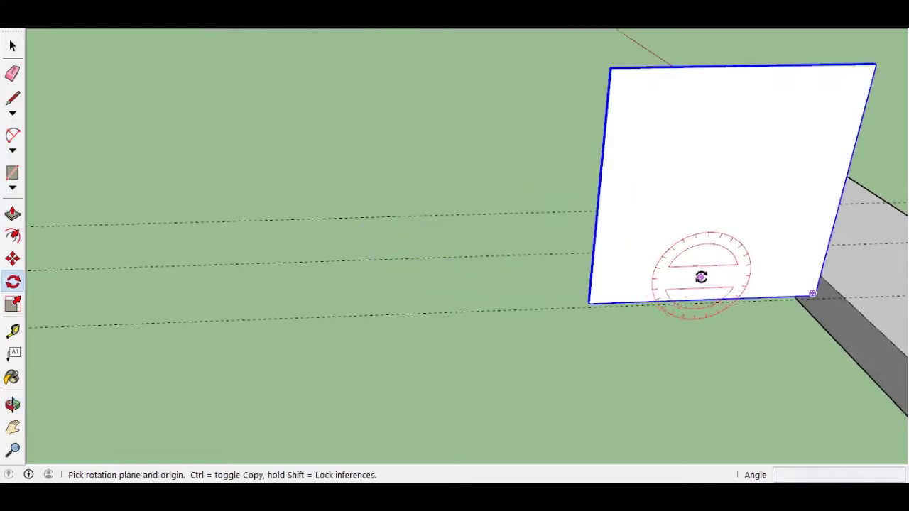
key("ctrl+z")
Rotate the slab 90° about its bottom edge, test -180°, and undo back
left_click_drag(588, 307, 551, 211)
type("90")
key("Return")
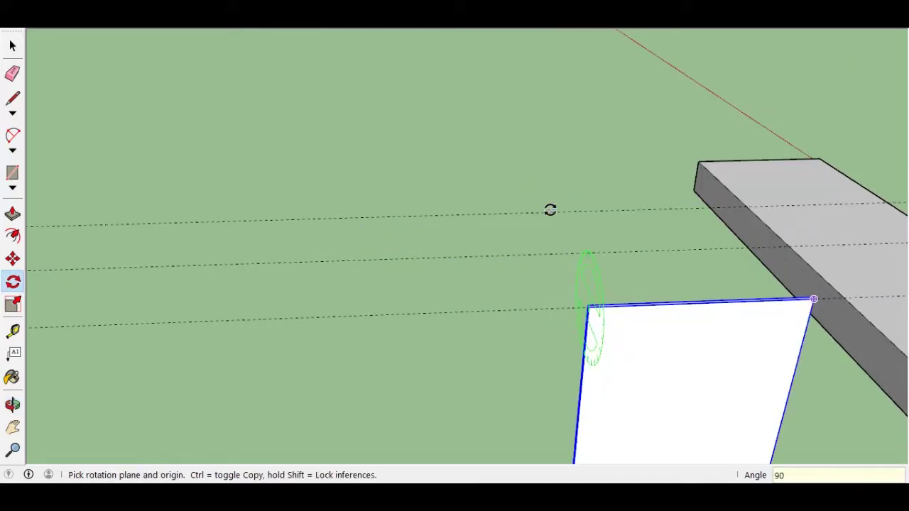
type("-180")
key("Return")
key("ctrl+z")
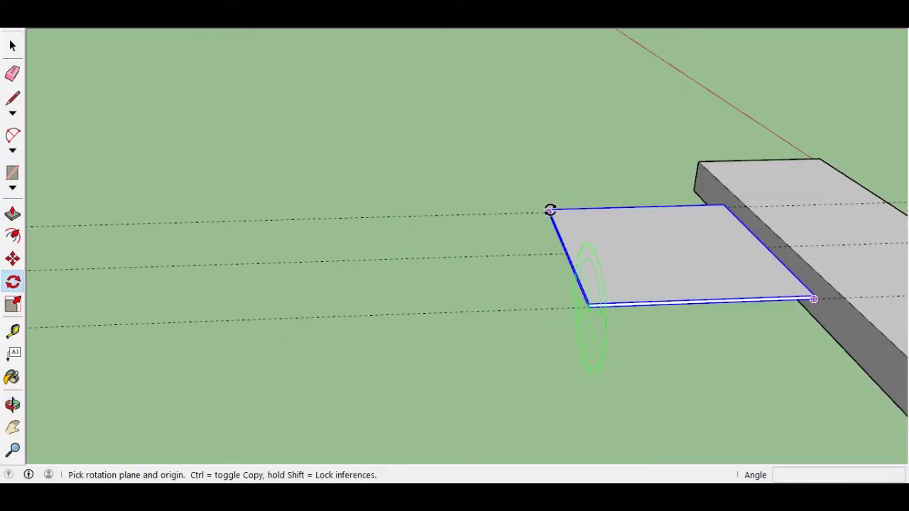
Retry the slab rotation from a new pivot with 90° and 180° angles
left_click(573, 244)
left_click(753, 240)
type("90")
key("Return")
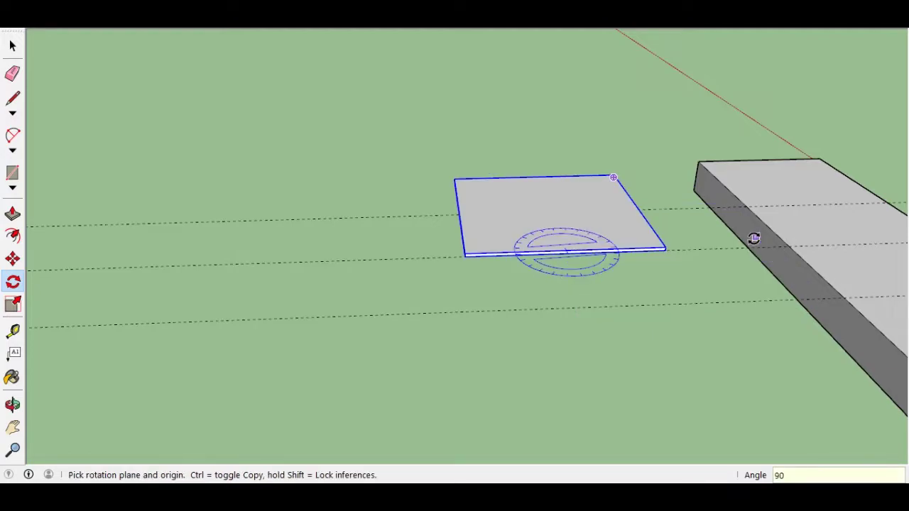
key("ctrl+z")
scroll(754, 239, "down", 2)
left_click(635, 247)
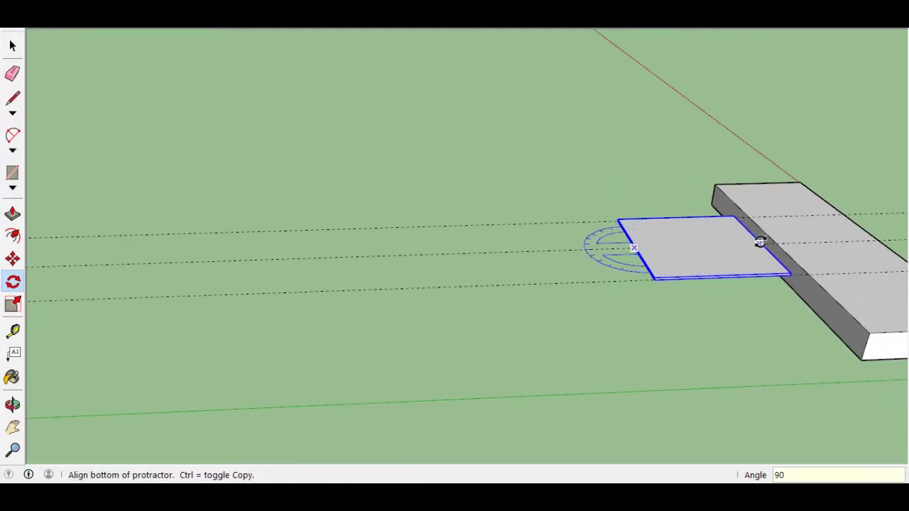
key("ctrl+z")
type("180")
key("Return")
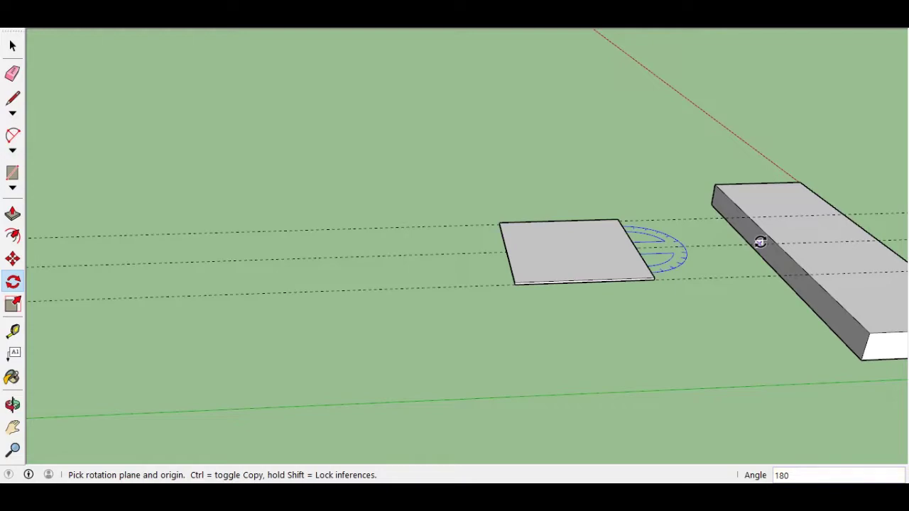
Stand the 24-foot slab upright along the platform's back edge using its edge as origin and baseline
mouse_move(760, 243)
middle_mouse_down()
mouse_move(862, 248)
mouse_move(376, 227)
middle_mouse_up()
left_click(371, 228)
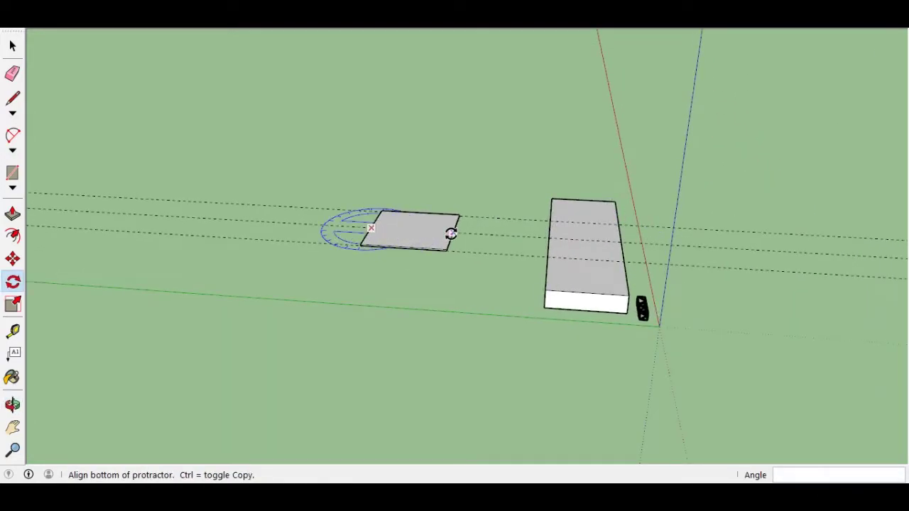
left_click(452, 235)
key("Escape")
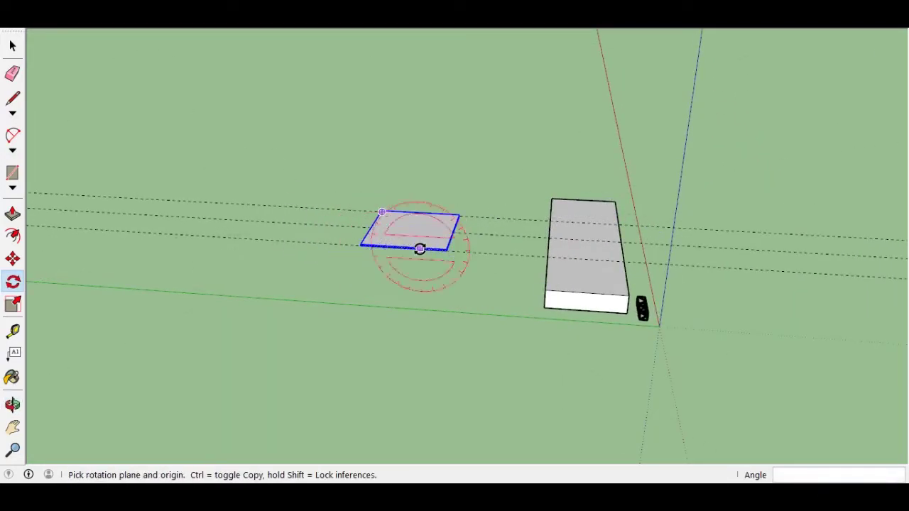
scroll(420, 249, "up", 5)
left_click(420, 241)
left_click(444, 241)
left_click(520, 258)
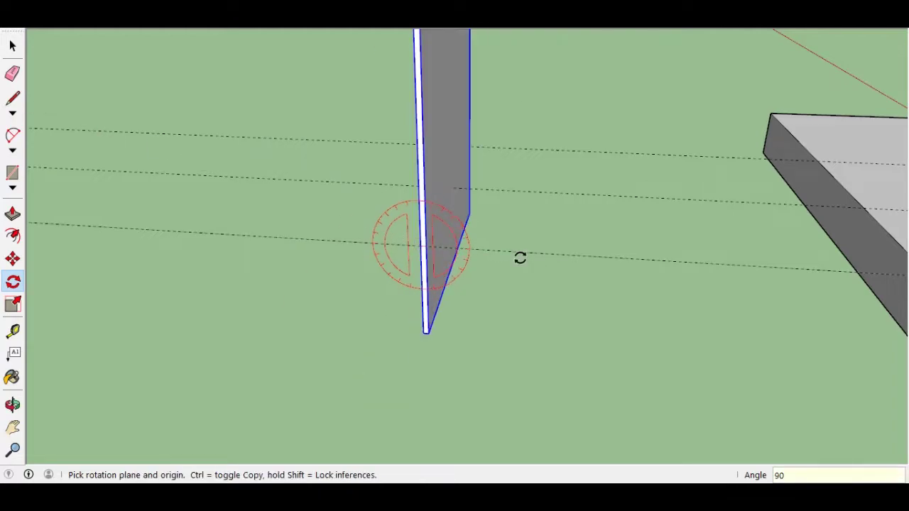
key("space")
Place a Tape Measure guideline across the platform top from its front-left corner
key("m")
left_click(426, 331)
mouse_move(426, 331)
middle_mouse_down()
mouse_move(589, 254)
mouse_move(778, 223)
mouse_move(378, 310)
middle_mouse_up()
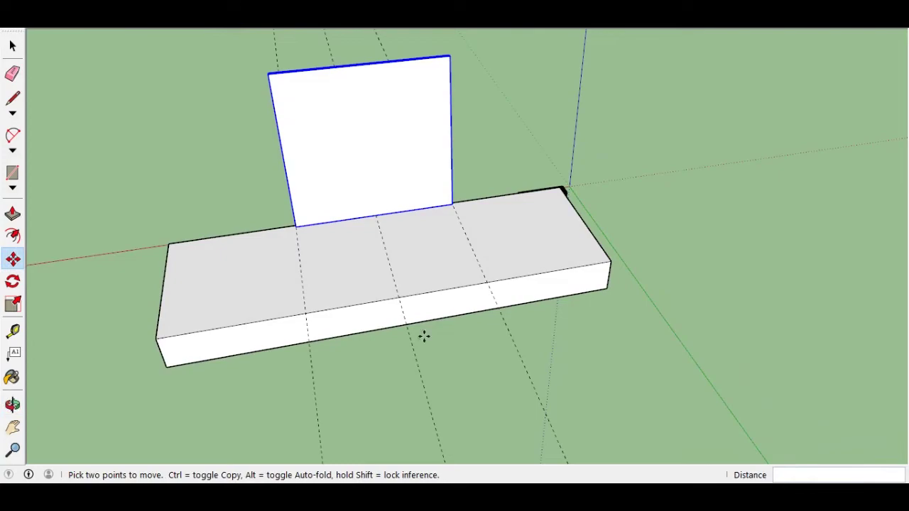
left_click(13, 331)
left_click(157, 323)
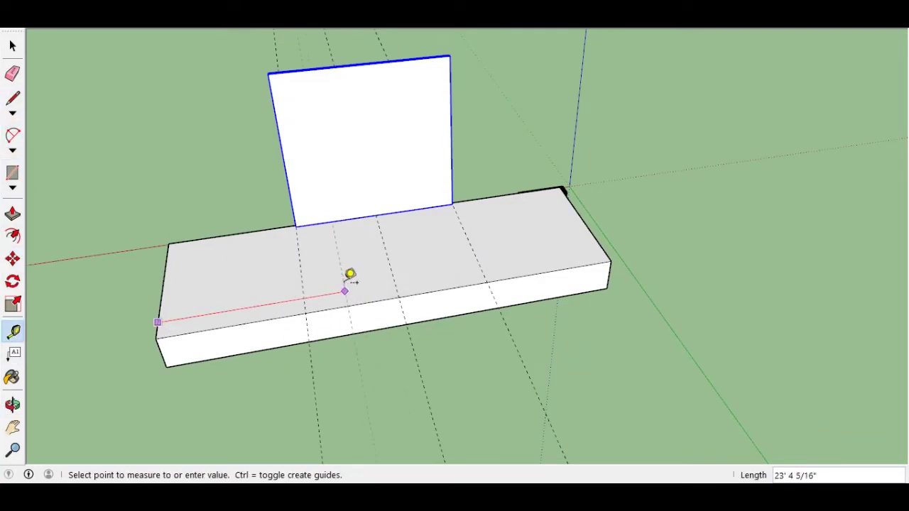
left_click(394, 281)
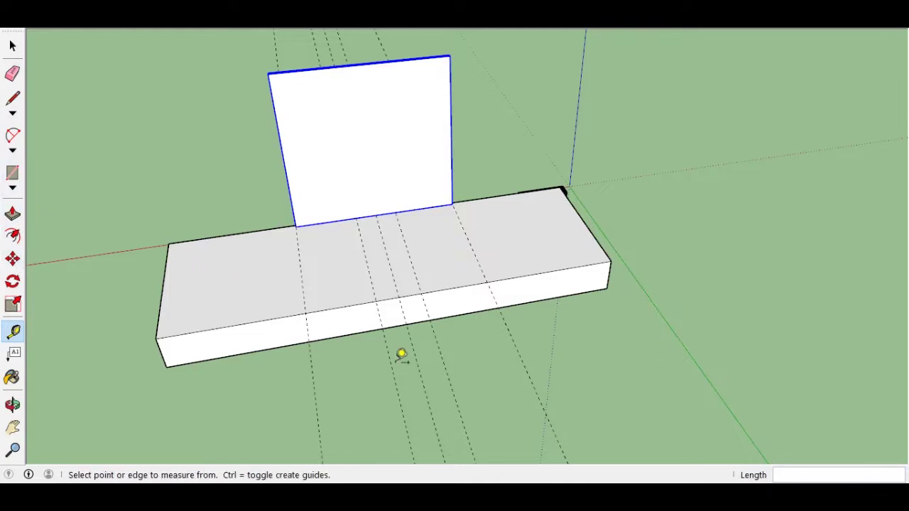
Draw the runway rectangle on the platform's front face
left_click(351, 244)
key("r")
left_click(292, 204)
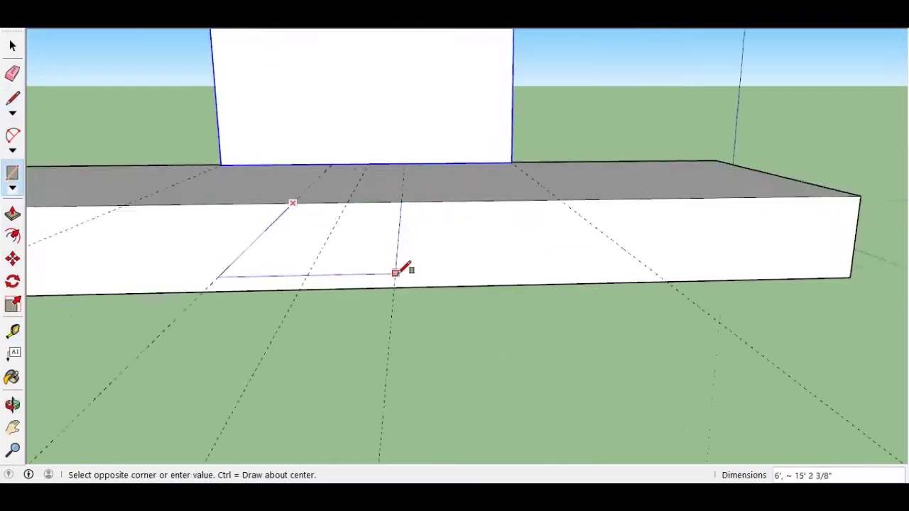
scroll(396, 273, "up", 1)
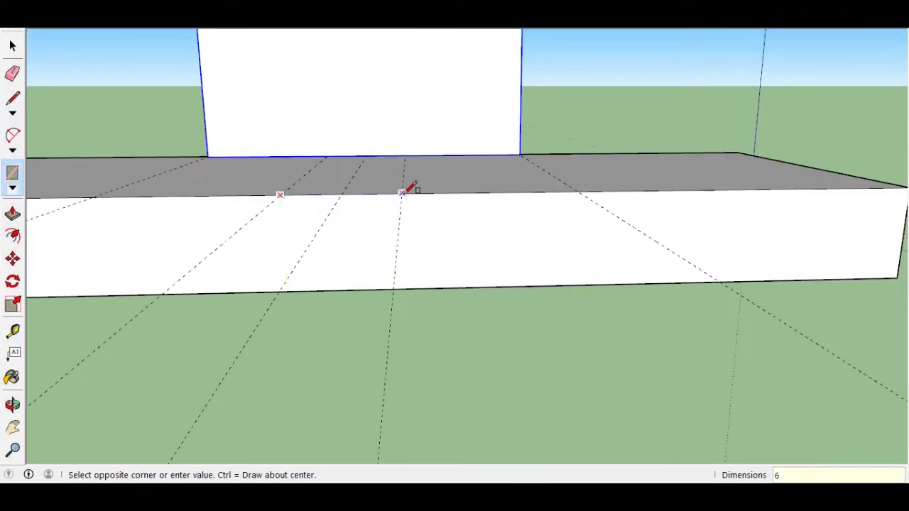
left_click(402, 289)
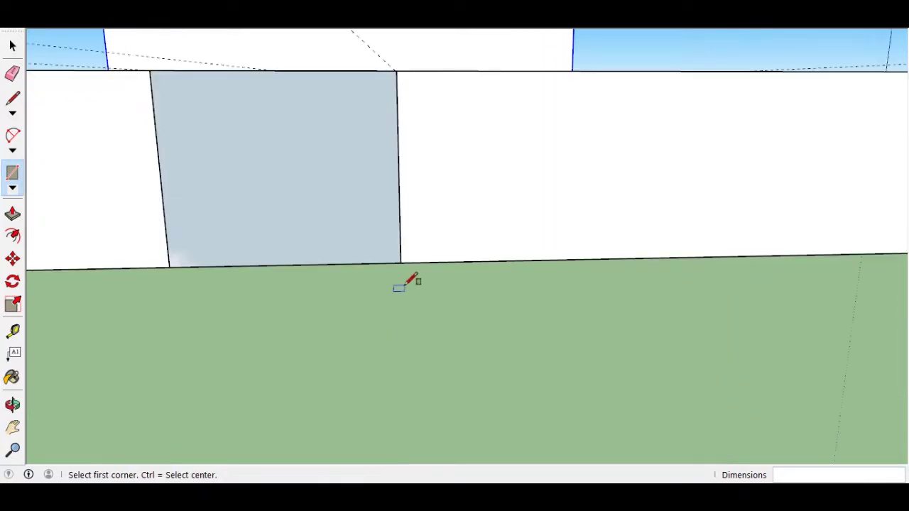
Push/Pull the rectangle forward into a long runway forming a T shape
middle_click_drag(406, 278, 371, 376)
key("p")
left_click_drag(433, 333, 471, 420)
scroll(471, 421, "down", 5)
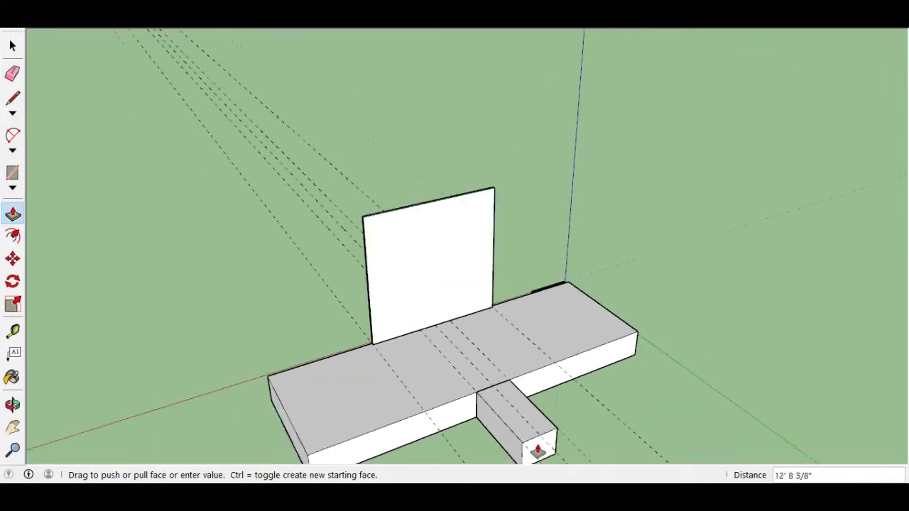
mouse_move(538, 451)
middle_mouse_down()
mouse_move(465, 338)
mouse_move(456, 238)
middle_mouse_up()
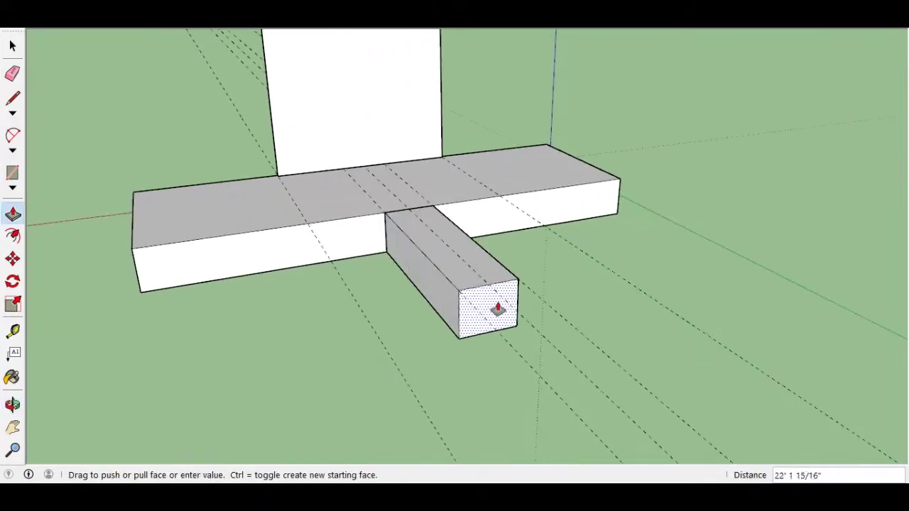
left_click_drag(487, 308, 422, 303)
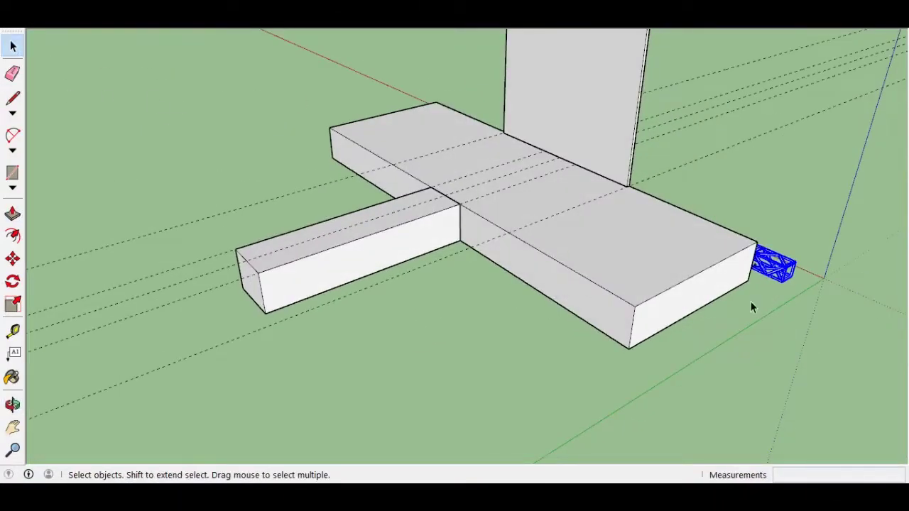
Move the truss section below the platform's front edge and rotate it 90° upright
key("m")
left_click(787, 280)
left_click(631, 373)
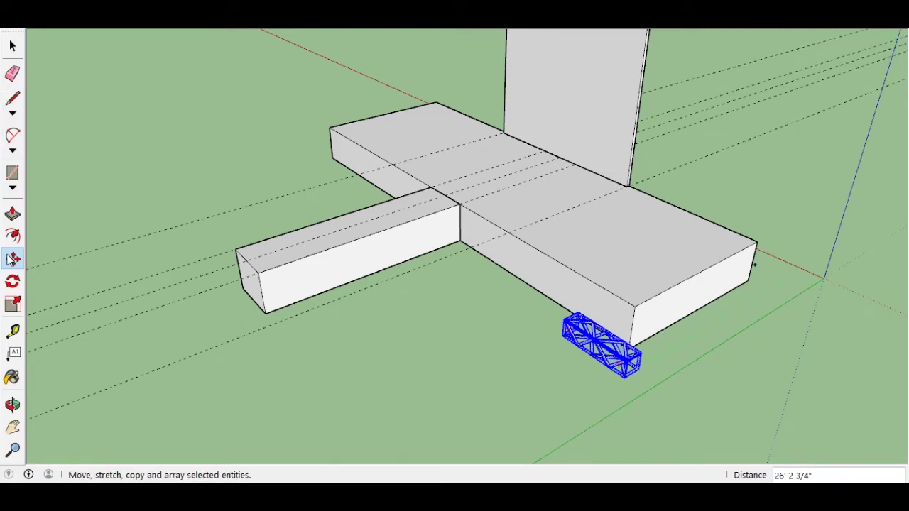
left_click(13, 282)
type("90")
key("Return")
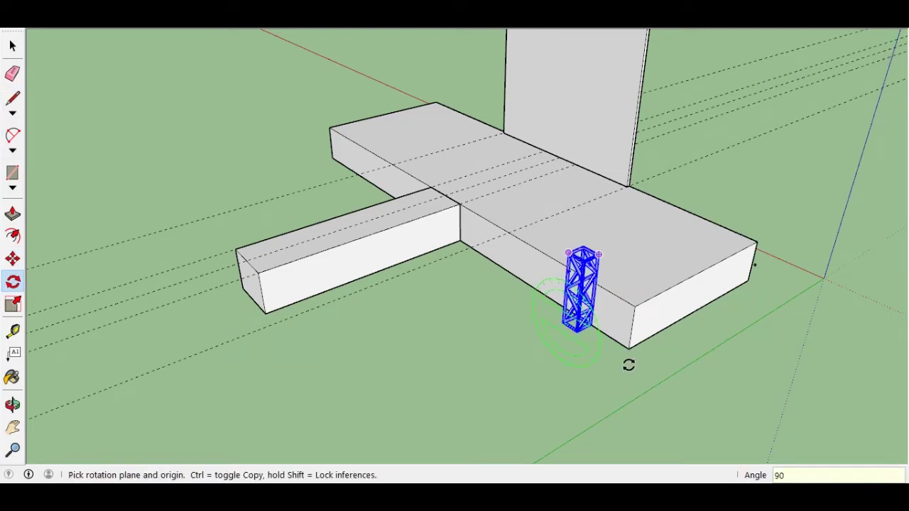
key("space")
Move the upright truss to the platform's front-right corner
left_click(13, 260)
scroll(604, 235, "up", 3)
scroll(725, 191, "up", 2)
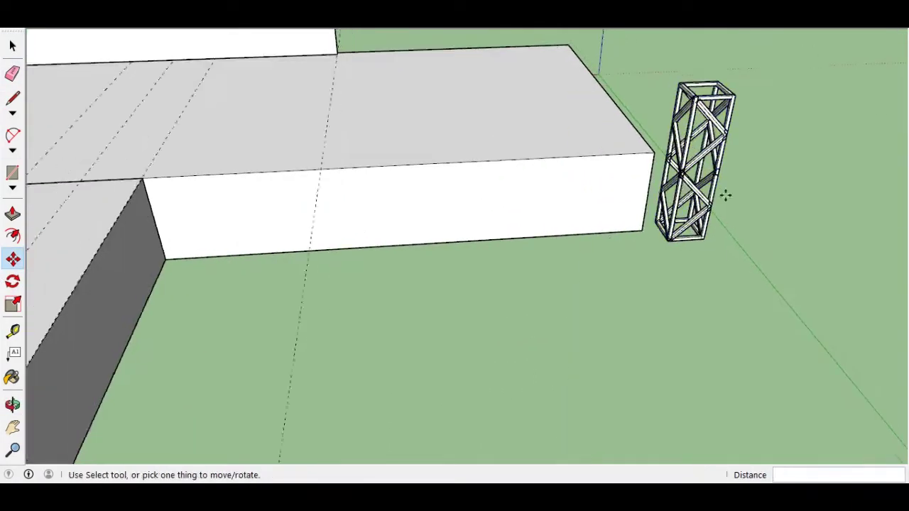
key("space")
scroll(667, 256, "up", 2)
left_click(664, 252)
key("m")
mouse_move(654, 277)
middle_mouse_down()
mouse_move(594, 197)
mouse_move(305, 62)
mouse_move(552, 211)
mouse_move(485, 173)
middle_mouse_up()
left_click(578, 189)
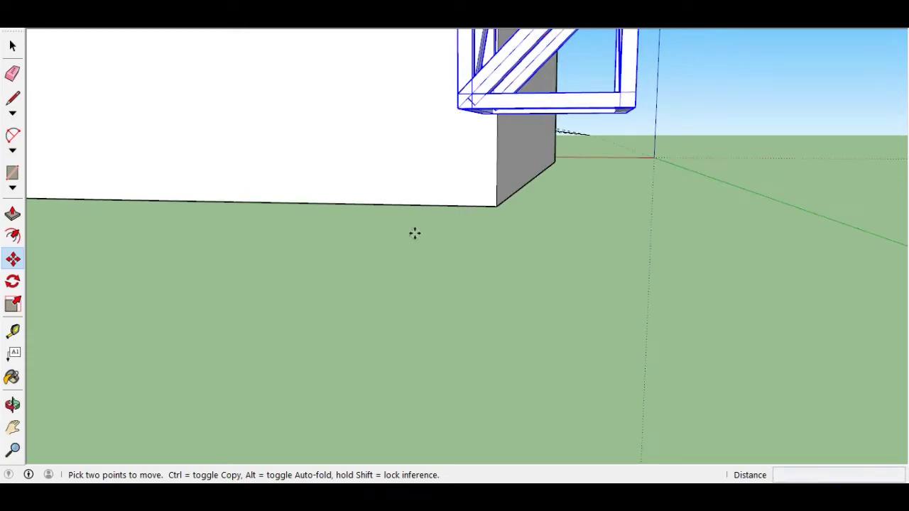
middle_click_drag(530, 368, 807, 228)
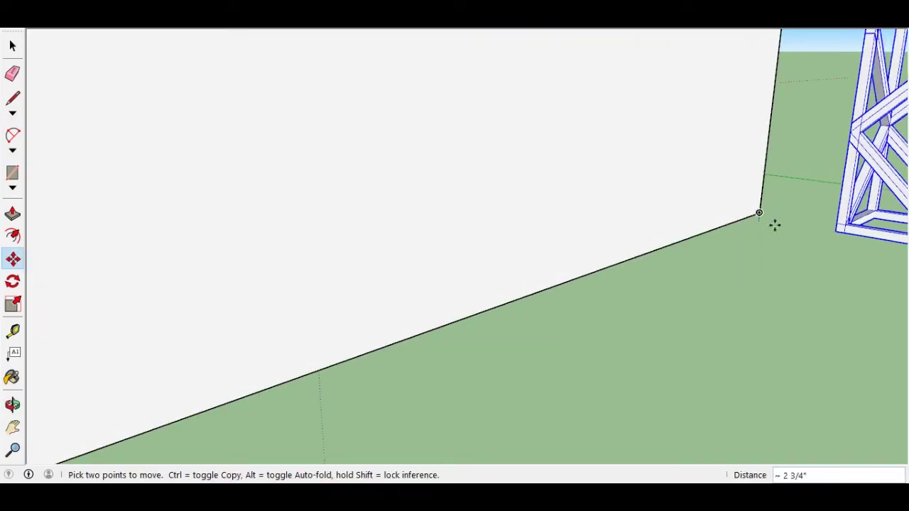
left_click(775, 225)
Erase the dashed guide lines and review the clean T-shaped stage
mouse_move(851, 235)
middle_mouse_down()
mouse_move(745, 294)
mouse_move(625, 282)
middle_mouse_up()
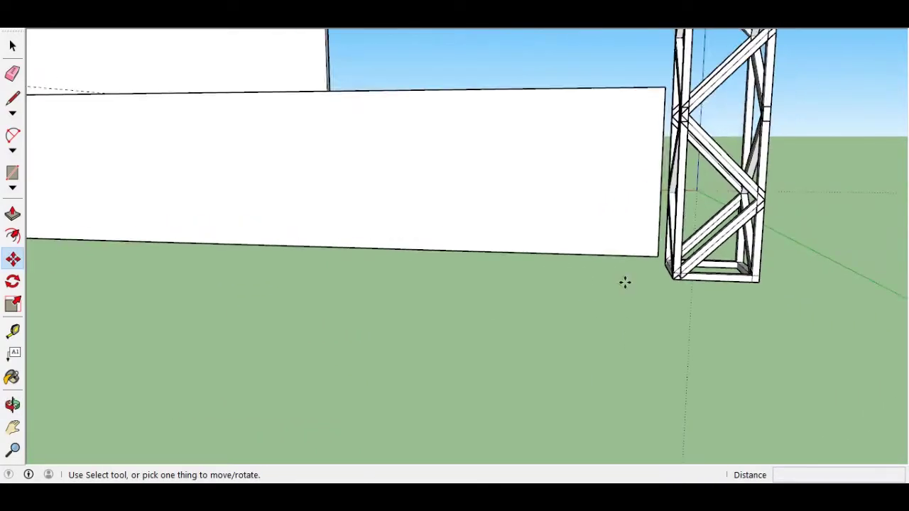
middle_click_drag(485, 359, 547, 361)
scroll(457, 359, "down", 2)
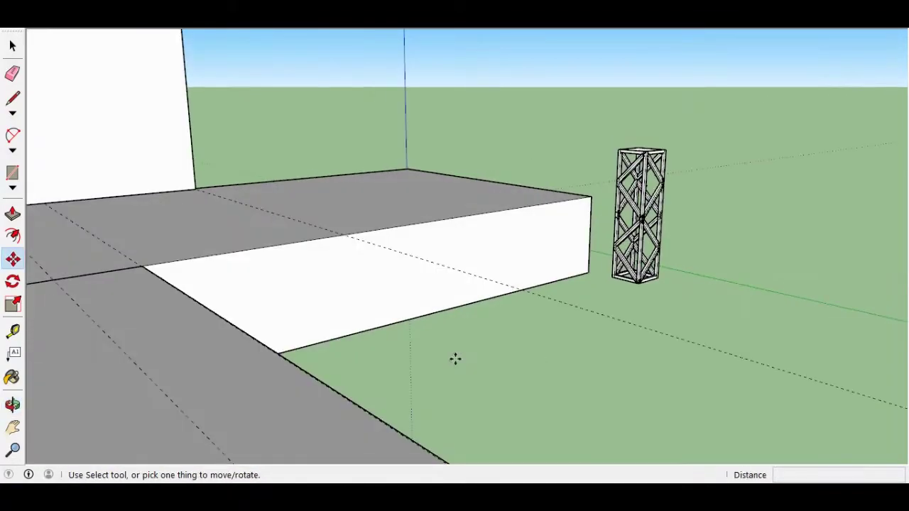
scroll(457, 359, "down", 2)
scroll(562, 367, "down", 2)
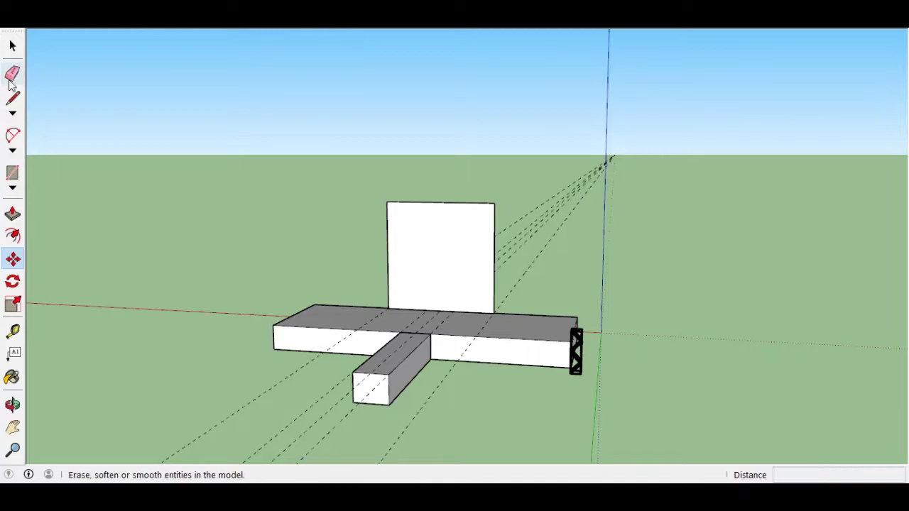
left_click(12, 73)
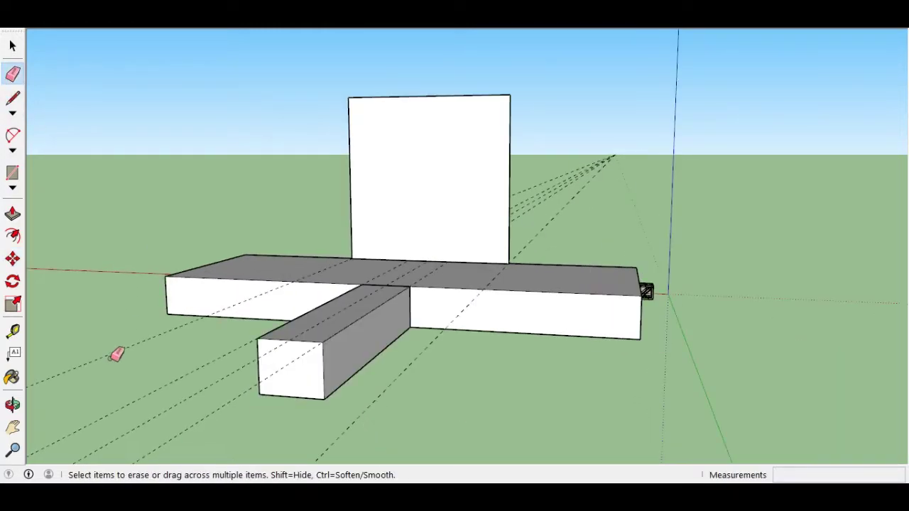
middle_click_drag(189, 418, 501, 444)
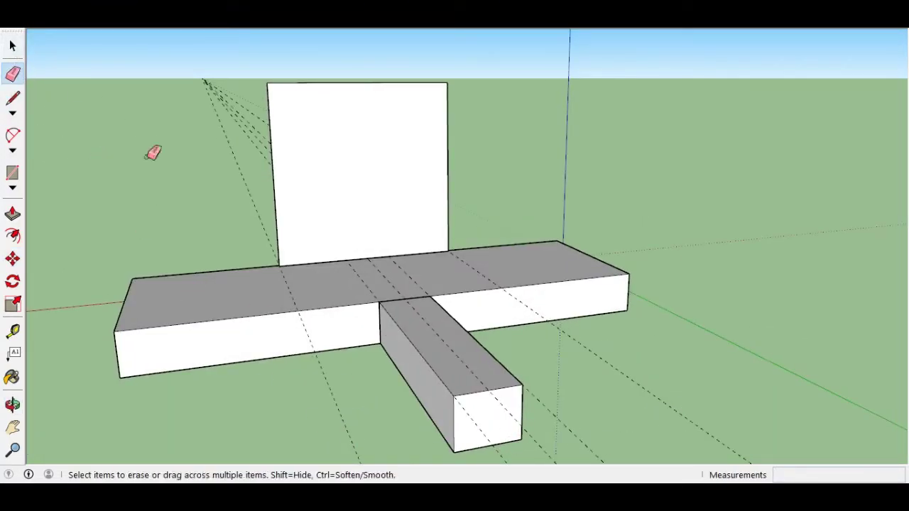
key("space")
middle_click_drag(578, 432, 677, 378)
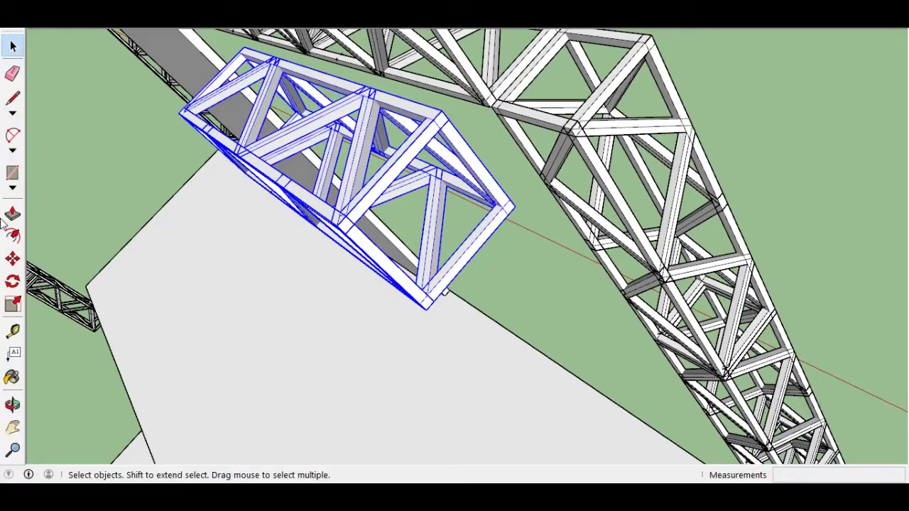
Rotate the truss beam 90° about its corner
left_click(12, 282)
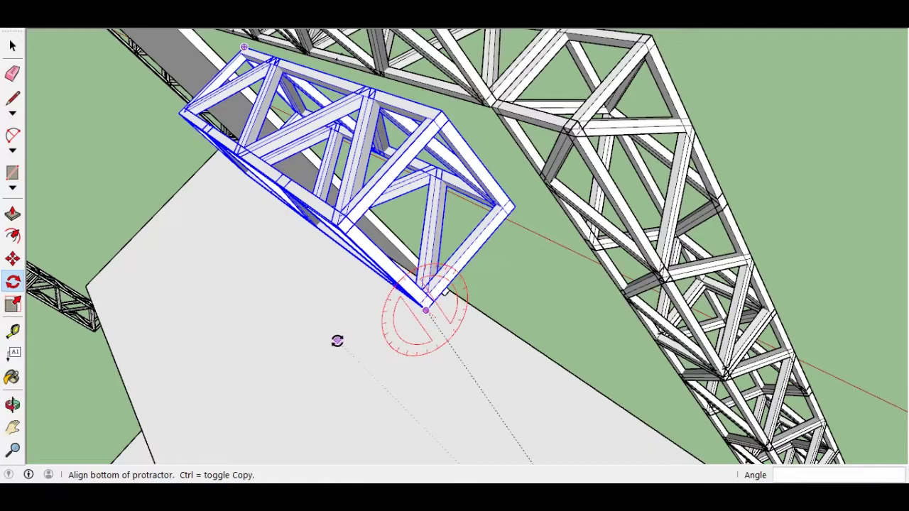
left_click(437, 311)
left_click(462, 313)
left_click(462, 313)
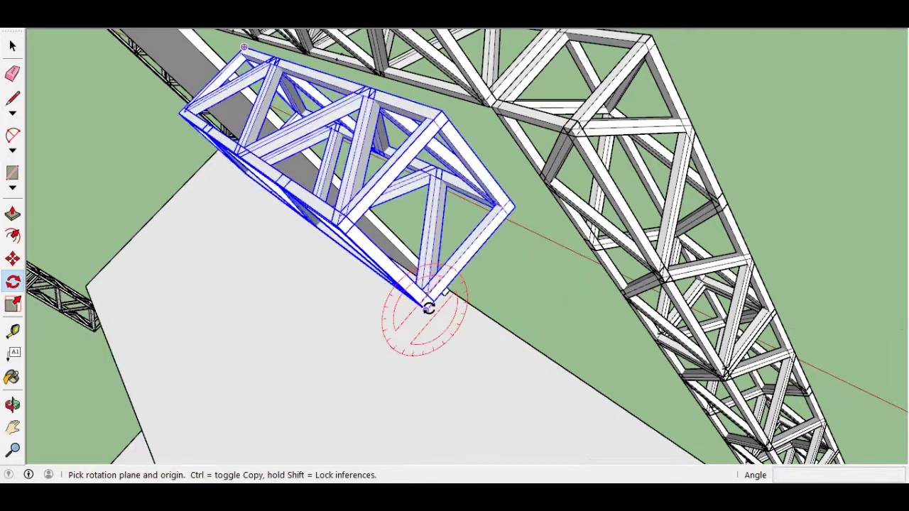
left_click(432, 304)
left_click(436, 301)
type("90")
key("Return")
Place a copy of the truss section into the overhead beam
left_click(10, 47)
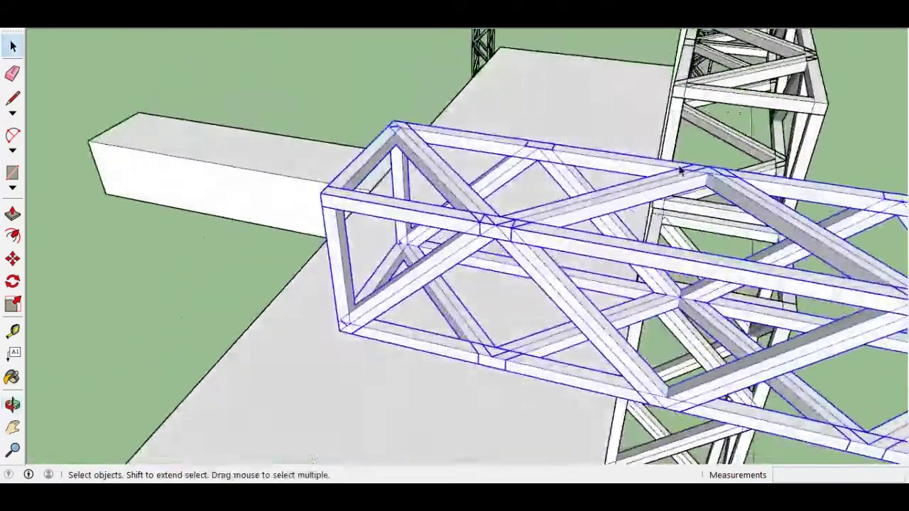
left_click(12, 260)
scroll(687, 264, "up", 5)
scroll(687, 264, "down", 5)
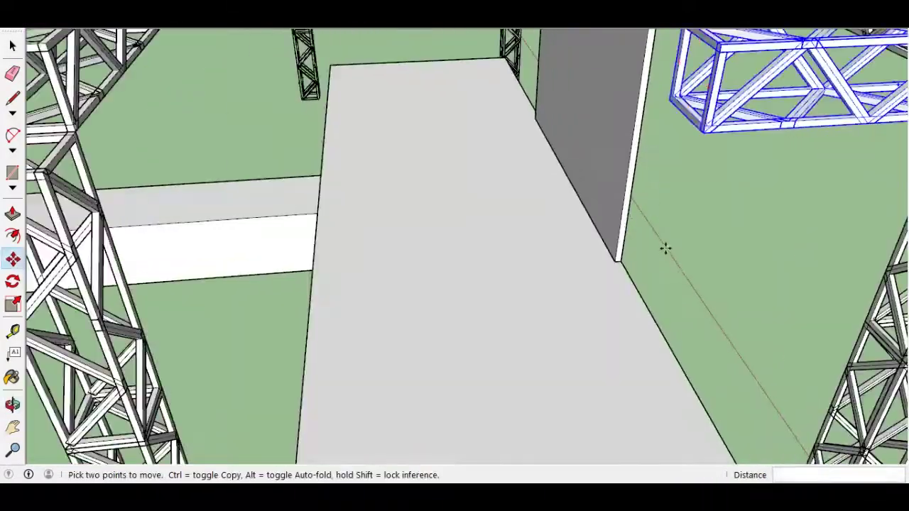
scroll(665, 248, "down", 2)
left_click(558, 158)
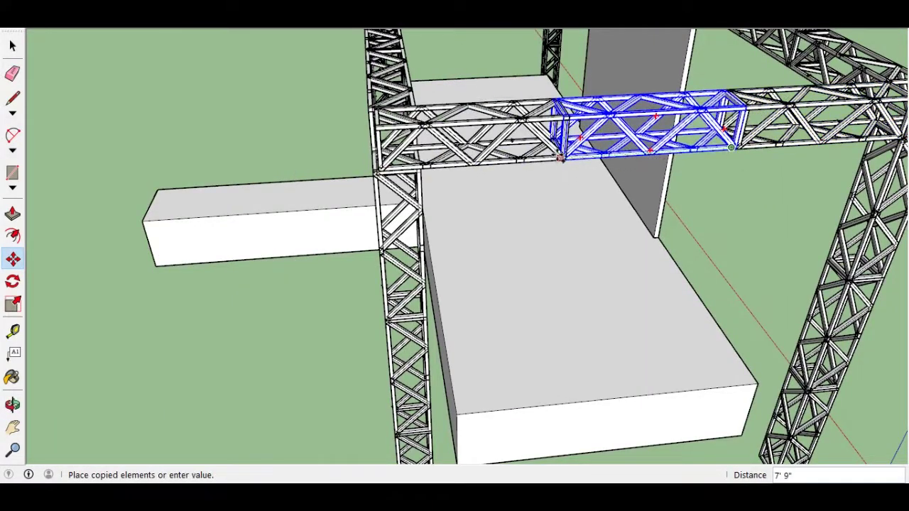
key("space")
Measure 6' from the truss corner and inspect the truss base from a low view
left_click(615, 128)
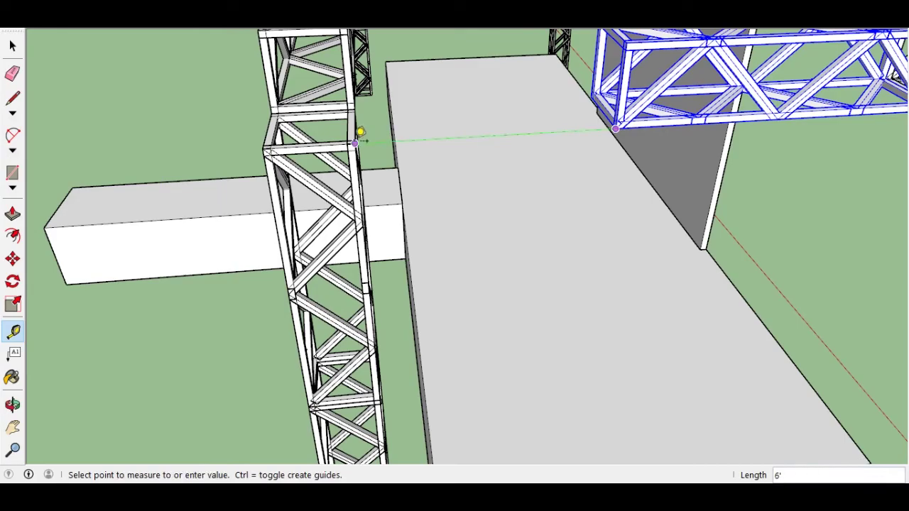
mouse_move(399, 128)
middle_mouse_down()
mouse_move(493, 160)
mouse_move(382, 207)
middle_mouse_up()
key("space")
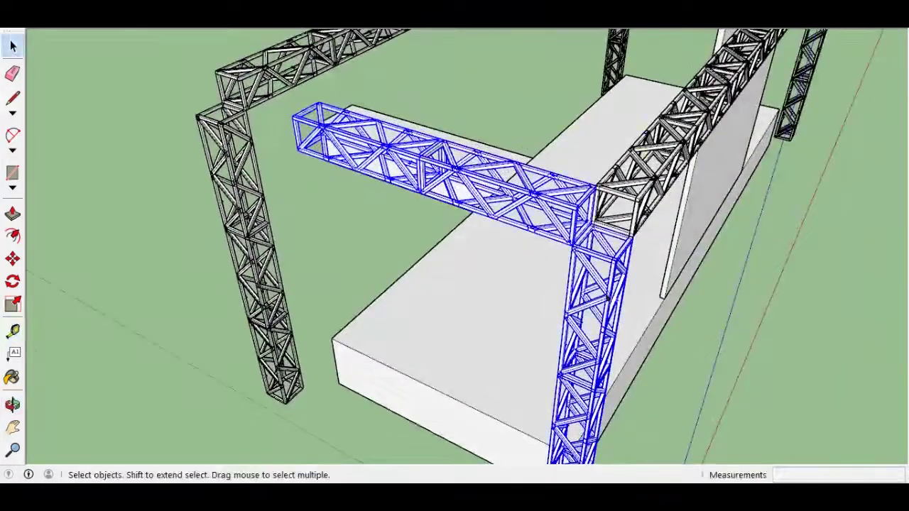
scroll(686, 325, "down", 5)
mouse_move(686, 325)
middle_mouse_down()
mouse_move(528, 361)
mouse_move(622, 369)
mouse_move(655, 205)
middle_mouse_up()
scroll(622, 369, "up", 5)
scroll(646, 348, "up", 5)
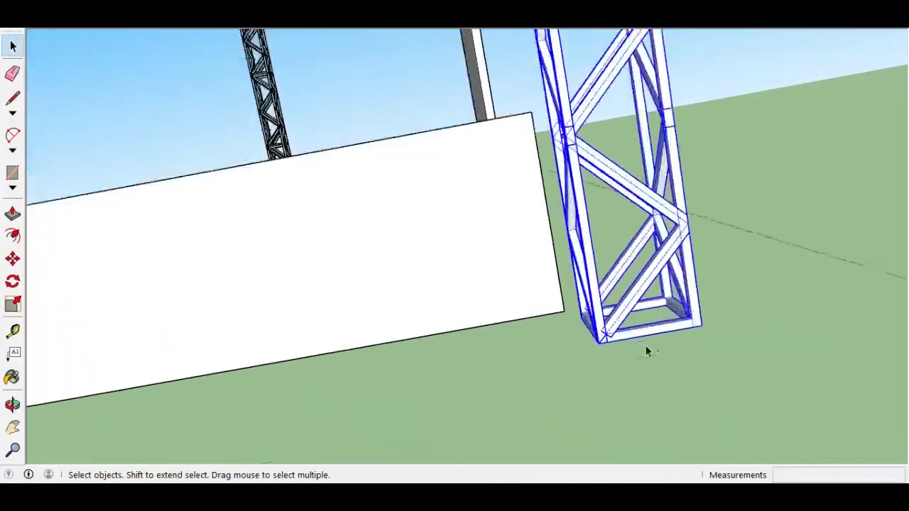
scroll(646, 349, "up", 2)
Move the truss leg 2 inches so it lines up beside the stage
key("m")
left_click(553, 344)
left_click(627, 328)
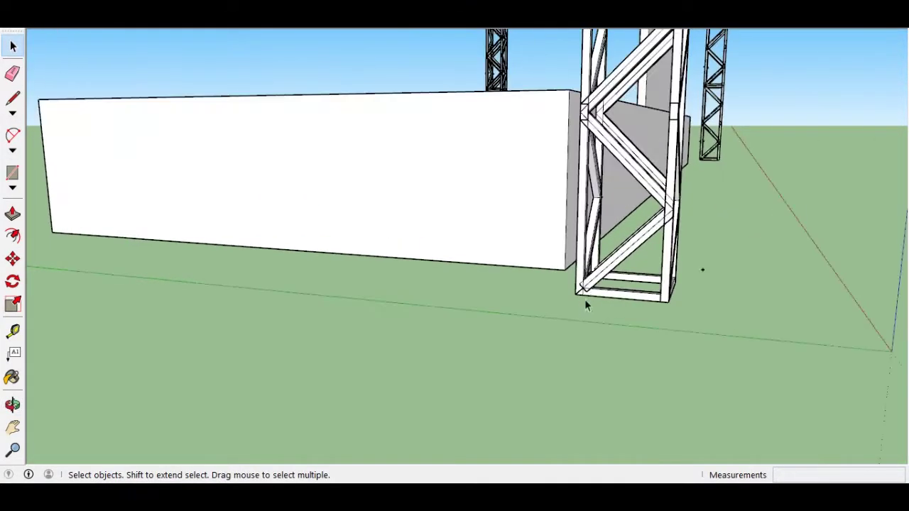
left_click(585, 299)
left_click(13, 260)
left_click(629, 284)
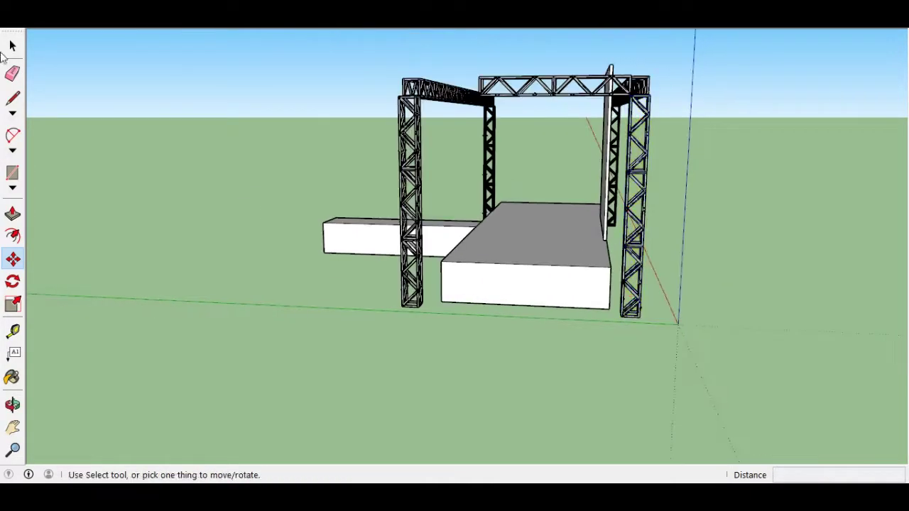
Shift the selected truss arch by 1'
key("space")
key("space")
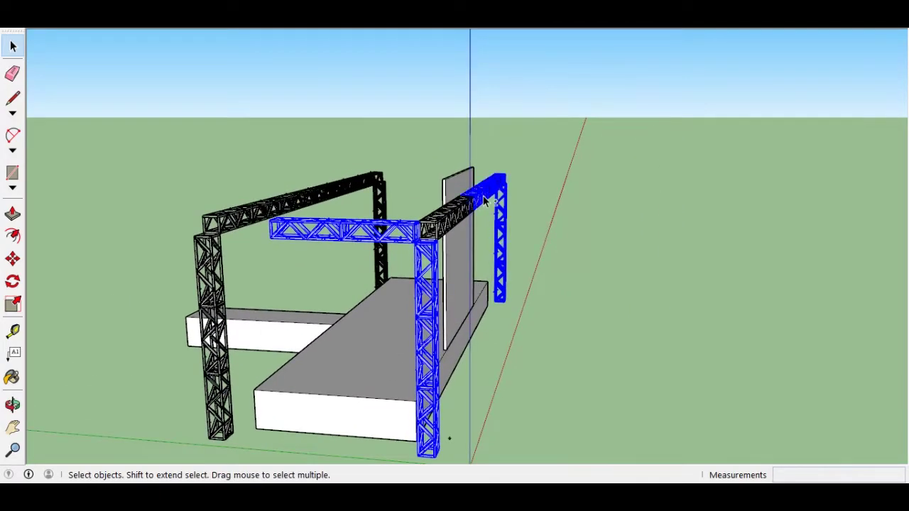
middle_click_drag(483, 202, 503, 291)
scroll(522, 319, "up", 5)
key("m")
left_click(396, 386)
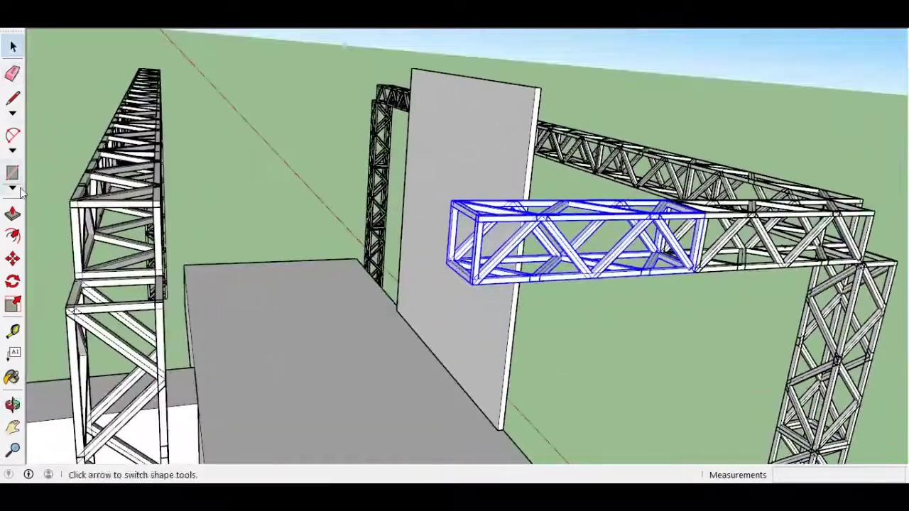
Copy the beam section 8' along to span across the two truss arches
key("m")
left_click(471, 288)
left_click(266, 322)
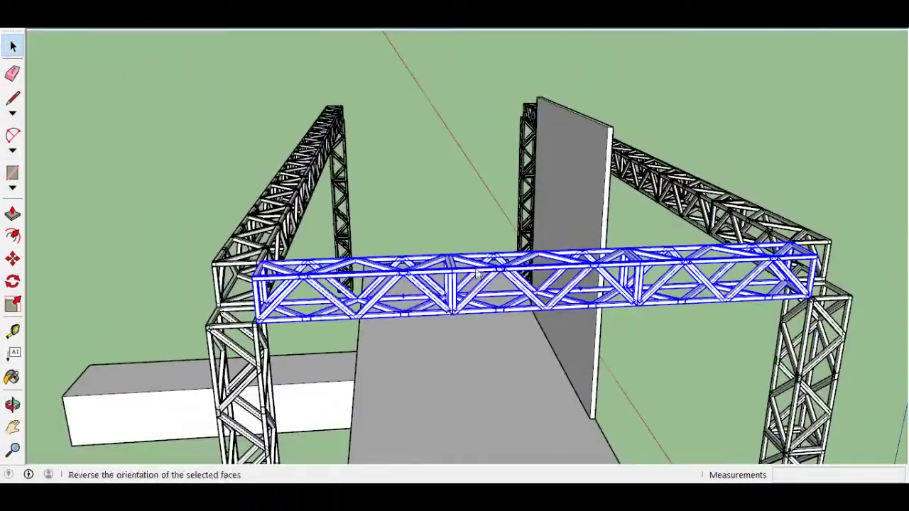
key("m")
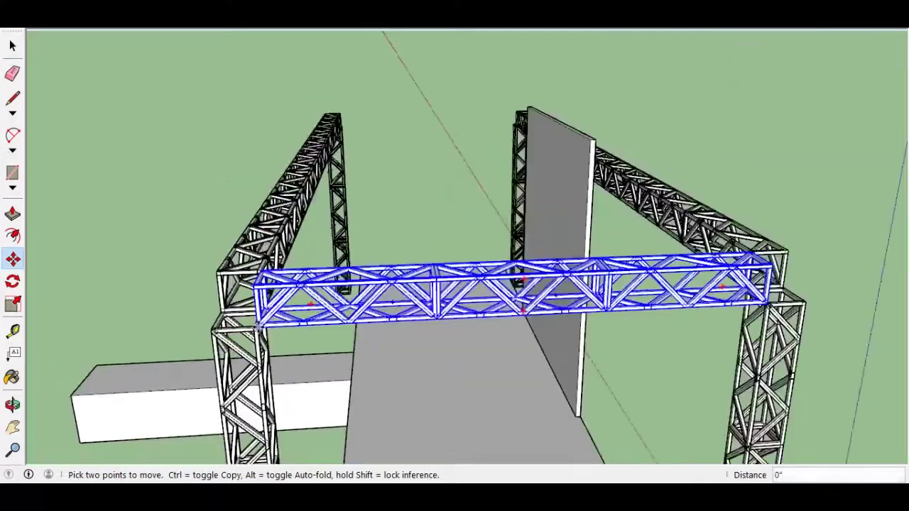
key("ctrl")
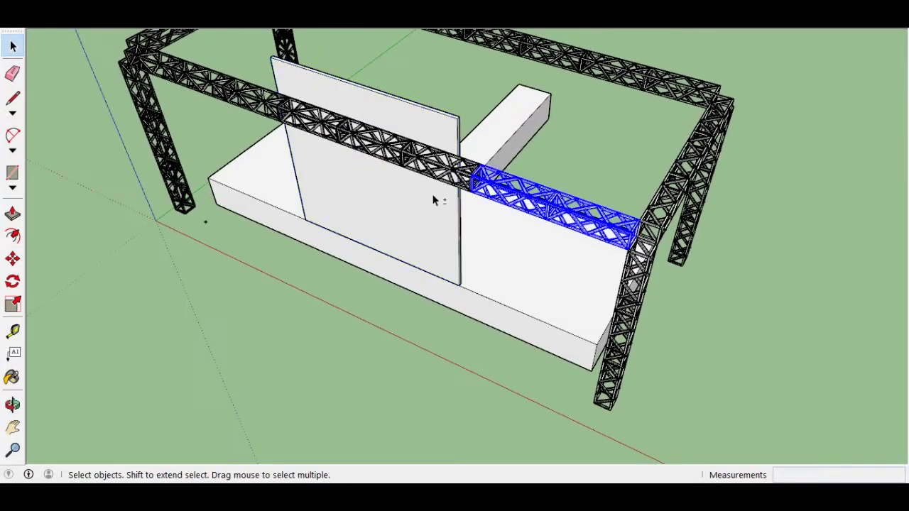
Select and inspect the backdrop panel, top truss beams and corner pieces from several angles
left_click(348, 173)
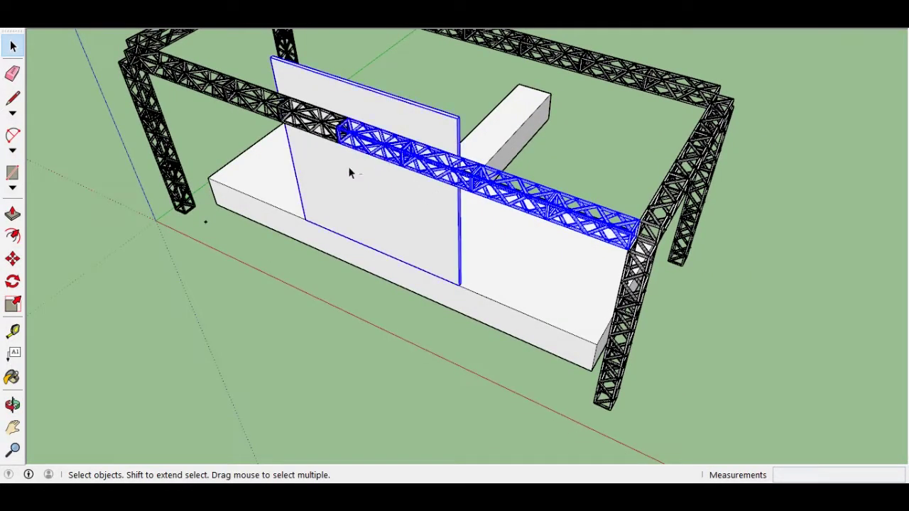
left_click(167, 78)
middle_click_drag(668, 89, 624, 135)
left_click(624, 135)
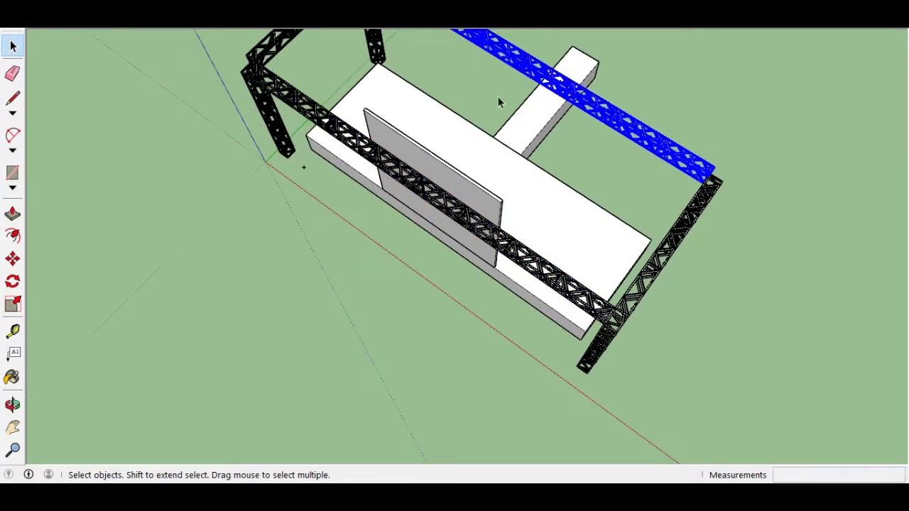
middle_click_drag(499, 102, 503, 125)
left_click(776, 334)
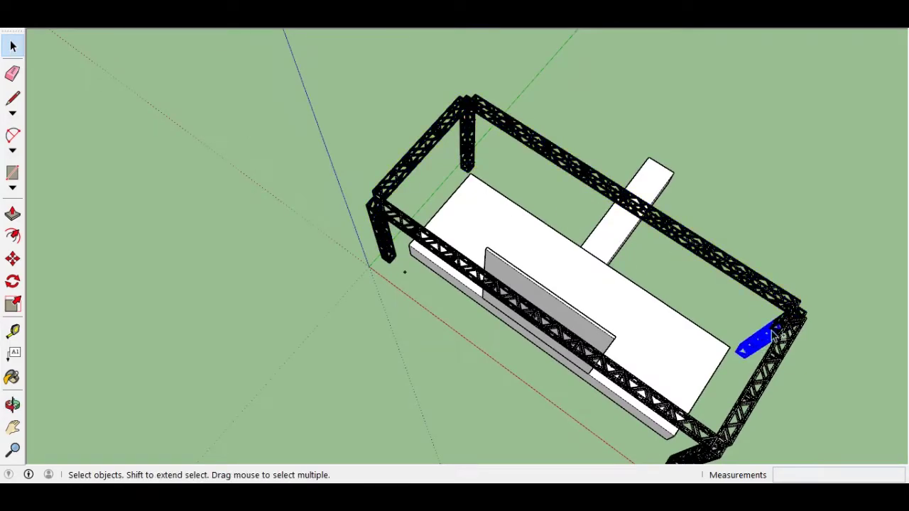
mouse_move(738, 323)
middle_mouse_down()
mouse_move(508, 397)
mouse_move(462, 465)
middle_mouse_up()
left_click(220, 305)
left_click(524, 167, "shift")
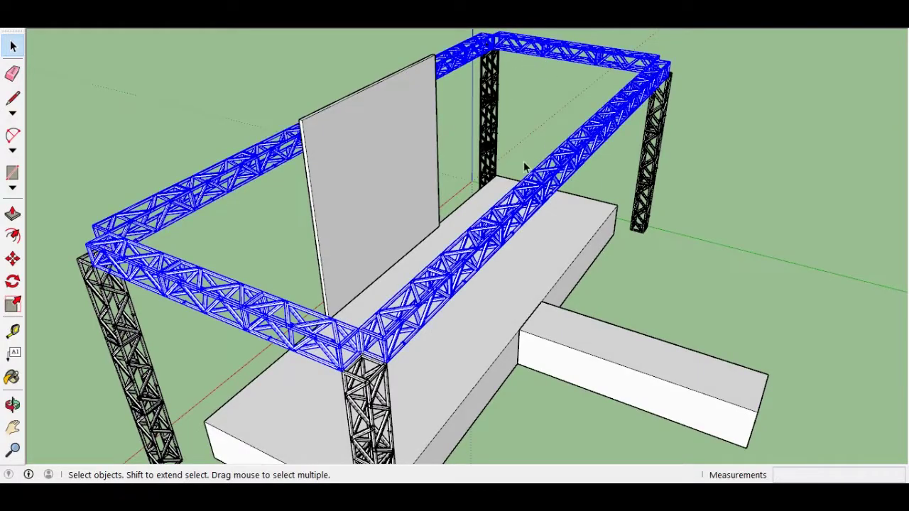
left_click(191, 380)
Copy the front truss leg upward so it rises above the top frame
left_click(366, 412)
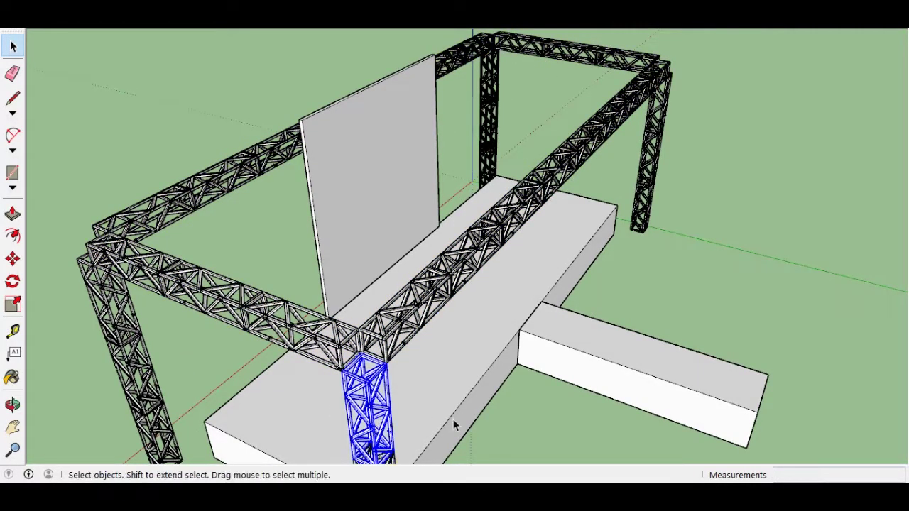
scroll(334, 353, "up", 5)
scroll(333, 353, "down", 5)
left_click(333, 361)
key("m")
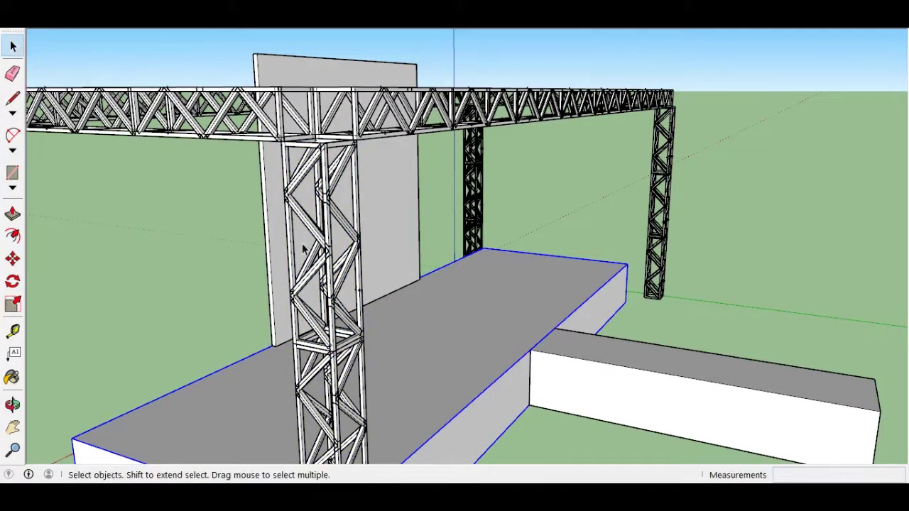
left_click(304, 248)
key("m")
key("ctrl")
left_click(312, 255)
left_click(581, 226)
mouse_move(580, 225)
middle_mouse_down()
mouse_move(333, 247)
mouse_move(213, 214)
middle_mouse_up()
Copy the extended truss legs 26' across to the other side of the frame
key("ctrl")
left_click(78, 171)
left_click(781, 92)
middle_click_drag(781, 93, 244, 137)
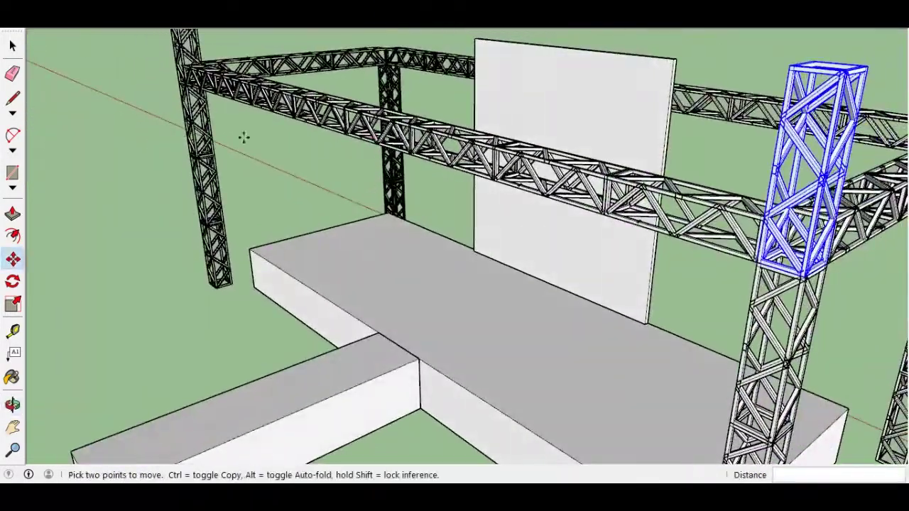
key("space")
left_click(186, 71, "shift")
key("m")
middle_click_drag(186, 71, 537, 270)
left_click(386, 254)
left_click(852, 242)
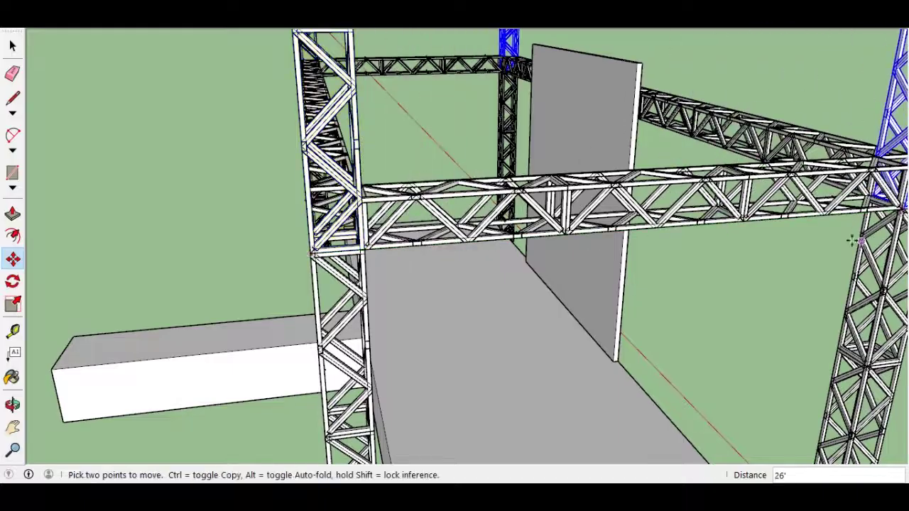
middle_click_drag(852, 241, 664, 226)
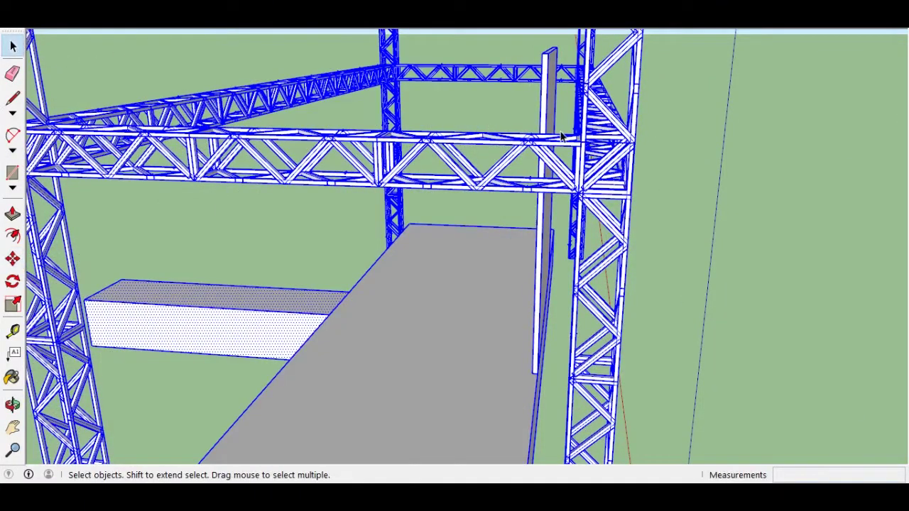
Select the white backdrop panel from a front view and prepare Push/Pull
key("ctrl+t")
mouse_move(561, 137)
middle_mouse_down()
mouse_move(405, 255)
mouse_move(672, 318)
mouse_move(635, 296)
mouse_move(822, 319)
mouse_move(477, 140)
middle_mouse_up()
left_click(477, 140)
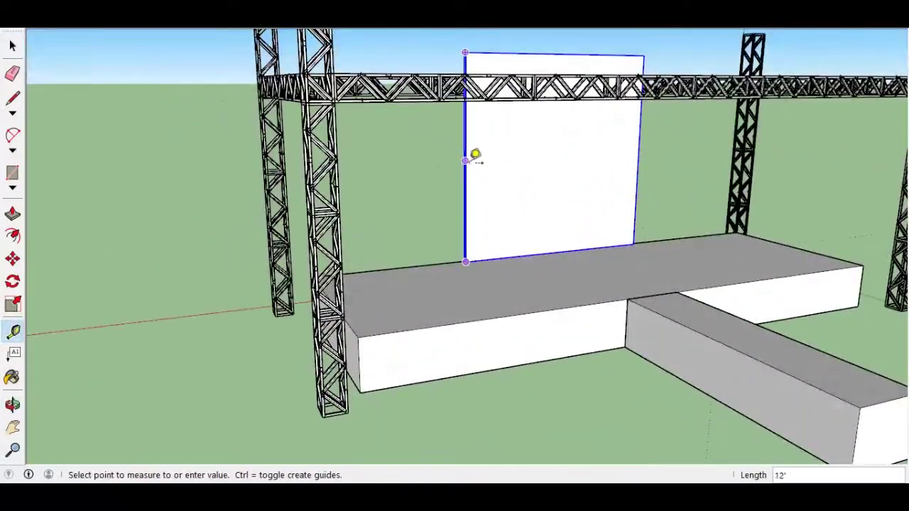
left_click(13, 47)
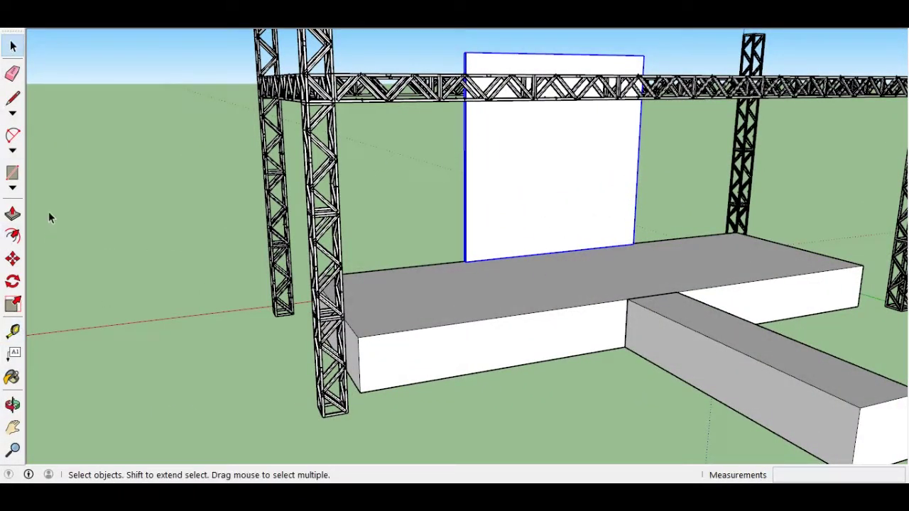
left_click(13, 213)
middle_click_drag(466, 51, 724, 131)
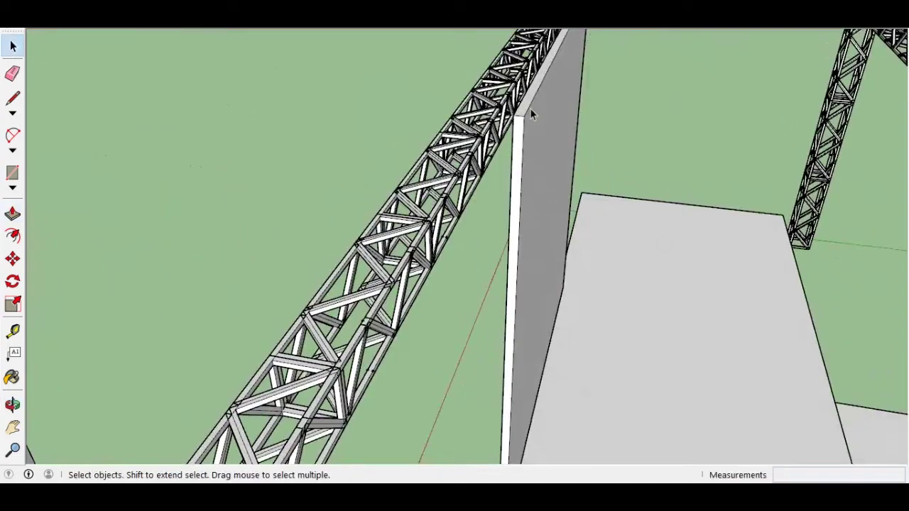
key("p")
key("space")
Inside the backdrop group, push the panel's face 12
double_click(526, 153)
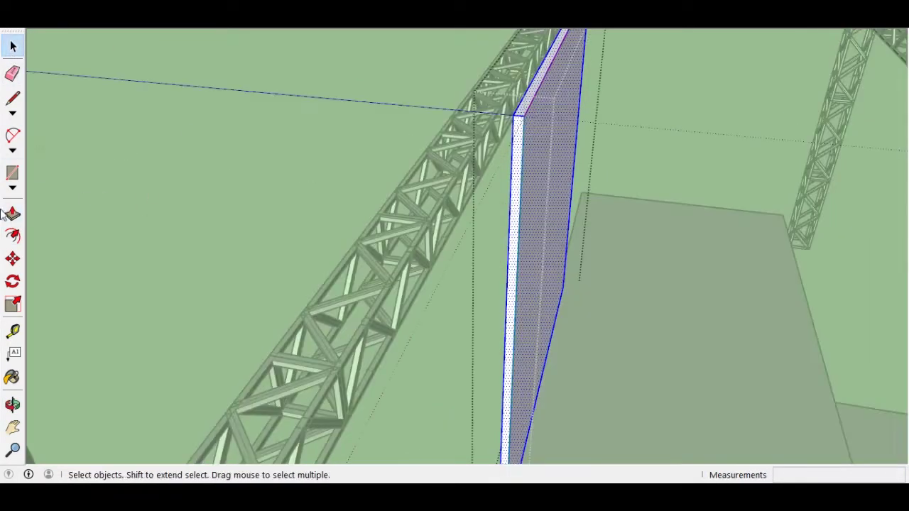
key("p")
left_click(520, 146)
type("-")
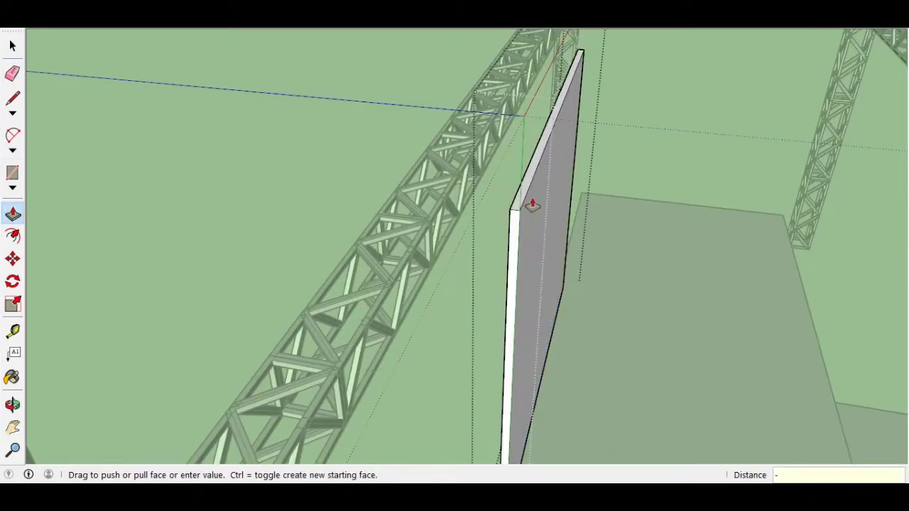
type("12")
key("Return")
Push the thin wall face out to make the backdrop 1' thick
mouse_move(534, 203)
middle_mouse_down()
mouse_move(619, 222)
mouse_move(592, 152)
middle_mouse_up()
left_click(593, 152)
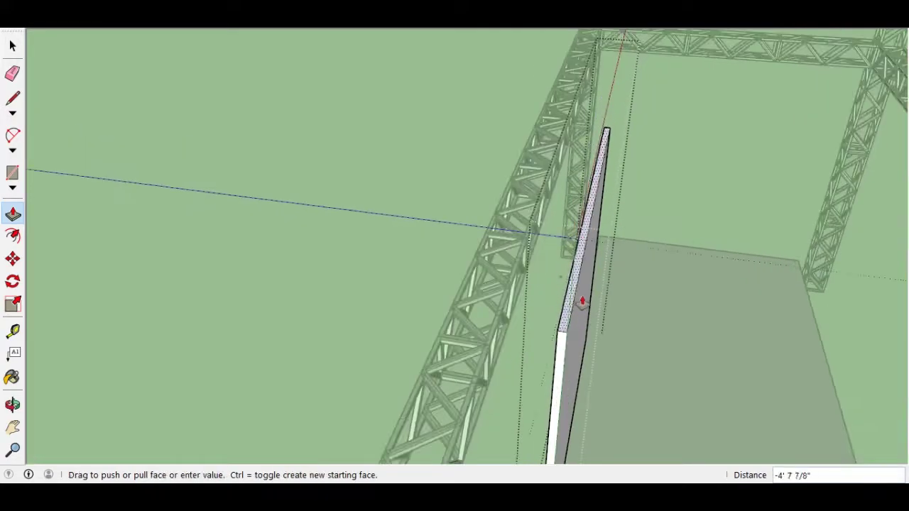
type("1'")
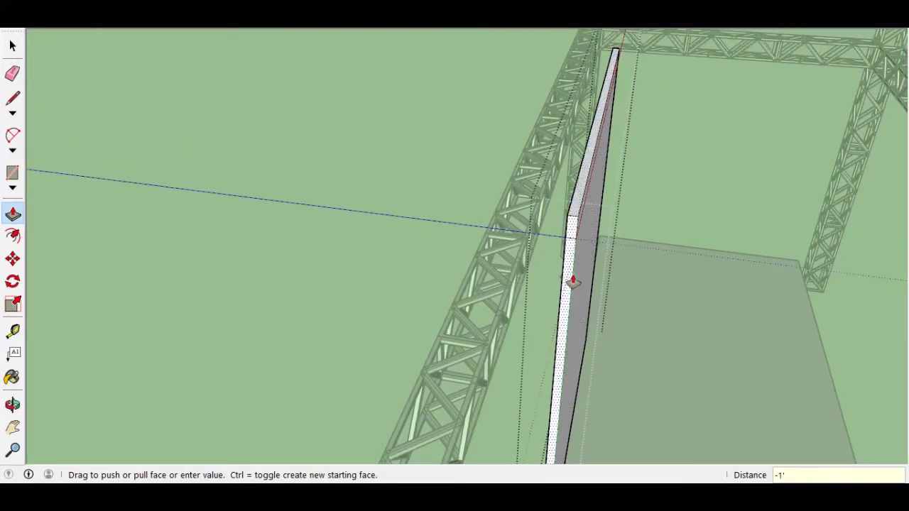
key("Return")
key("space")
Push another backdrop wall face, then orbit around the truss frame to review it
key("p")
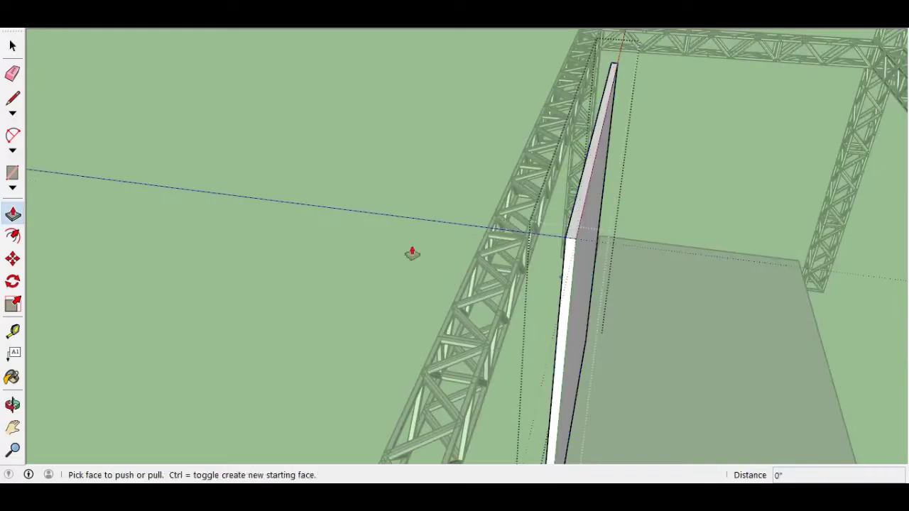
left_click(572, 273)
scroll(583, 306, "up", 2)
middle_click_drag(582, 307, 400, 146)
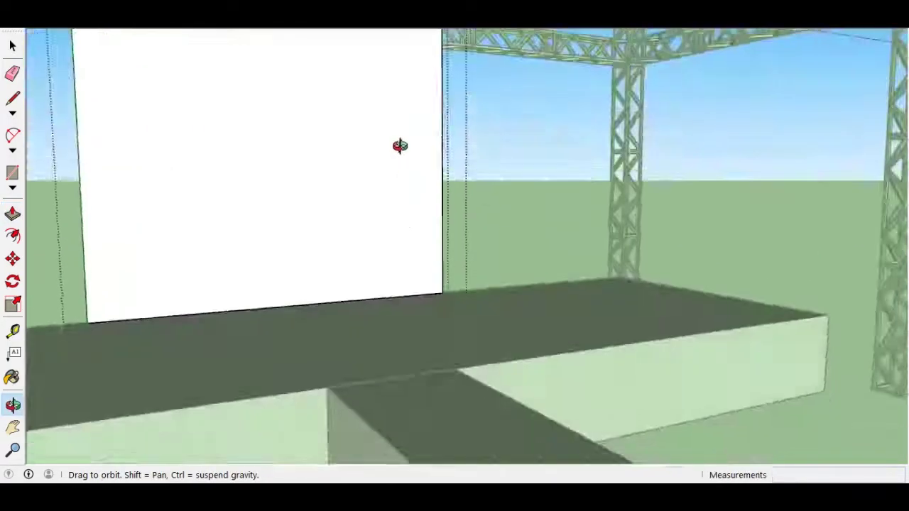
left_click(334, 199)
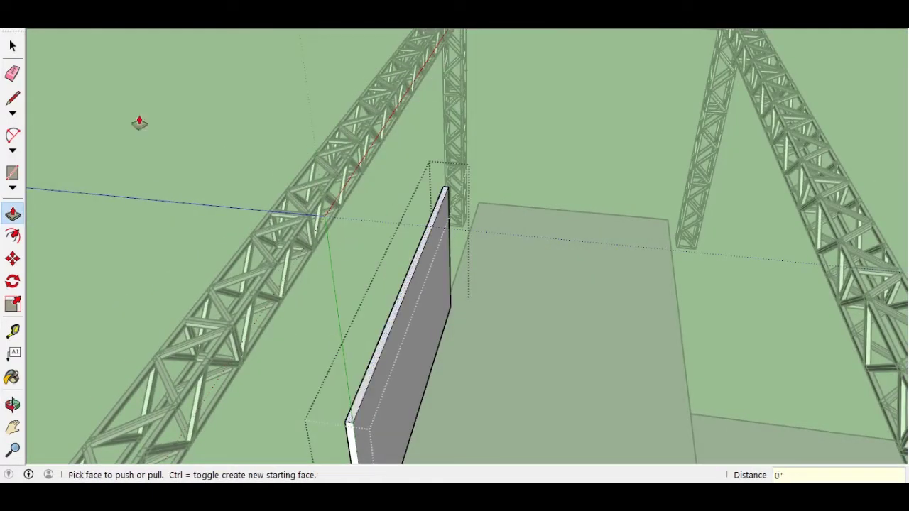
middle_click_drag(139, 122, 223, 199)
mouse_move(193, 227)
middle_mouse_down()
mouse_move(439, 296)
mouse_move(386, 275)
middle_mouse_up()
middle_click_drag(223, 375, 643, 483)
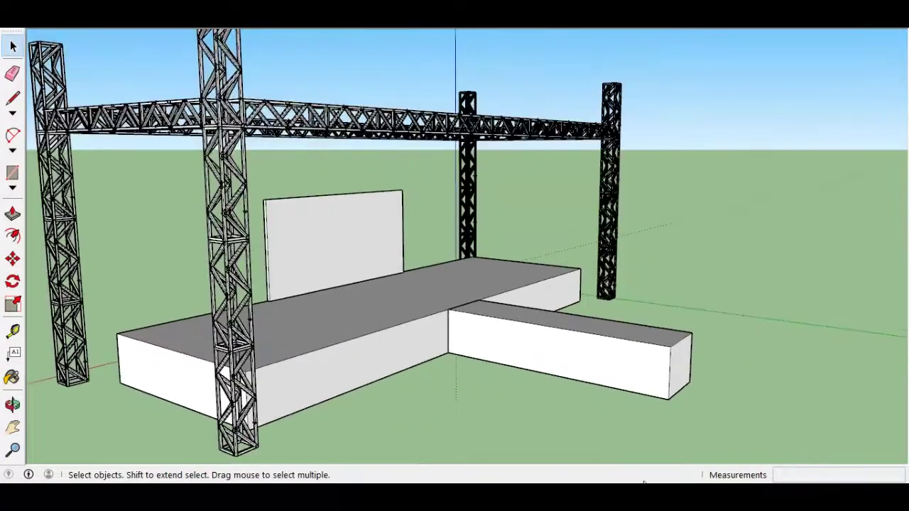
left_click(334, 241)
Move the screen panel straight up about 4' 10" above the stage deck
scroll(213, 278, "up", 5)
key("m")
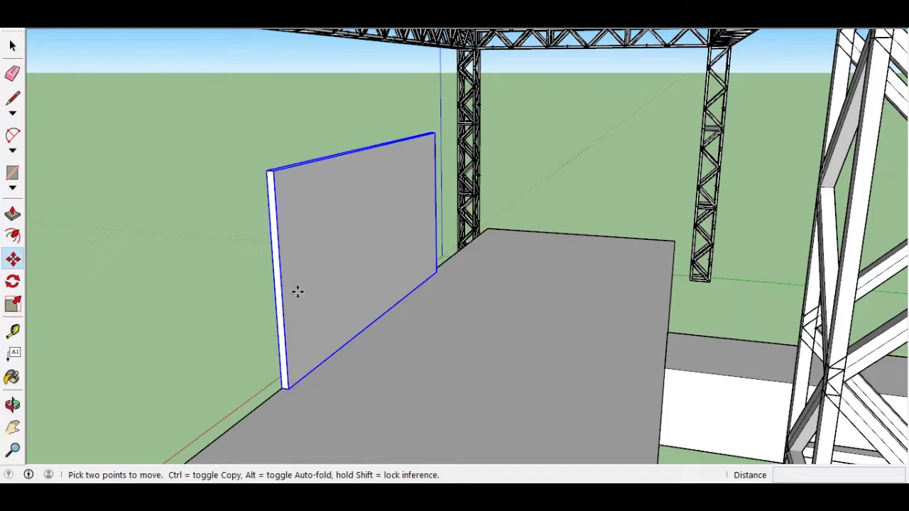
left_click(272, 196)
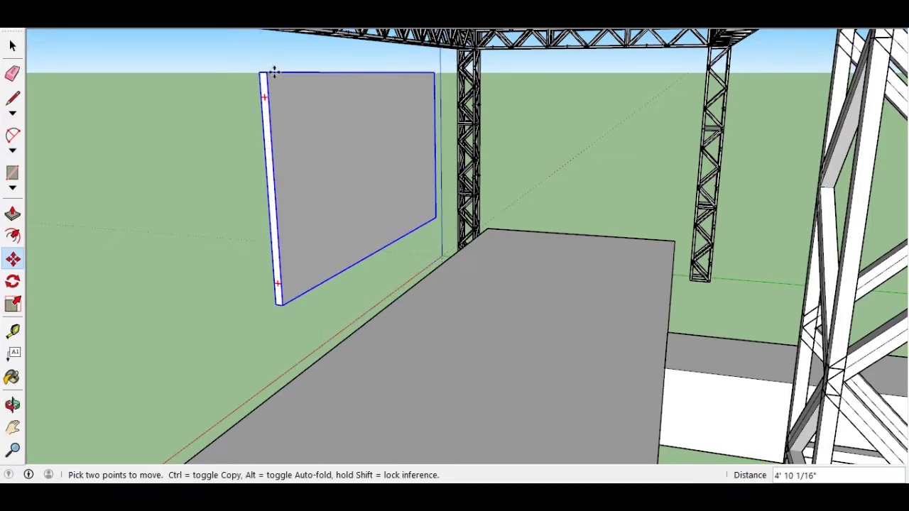
key("Return")
key("space")
mouse_move(408, 319)
middle_mouse_down()
mouse_move(178, 400)
mouse_move(47, 128)
middle_mouse_up()
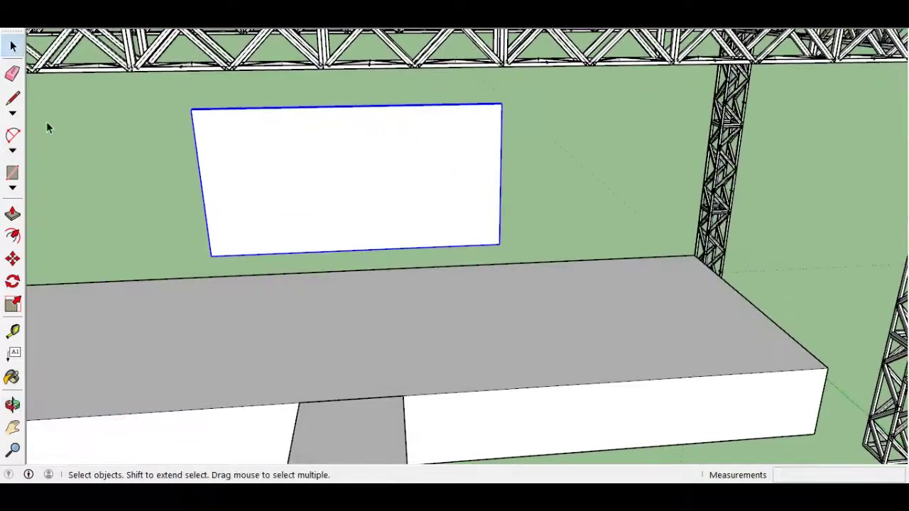
key("l")
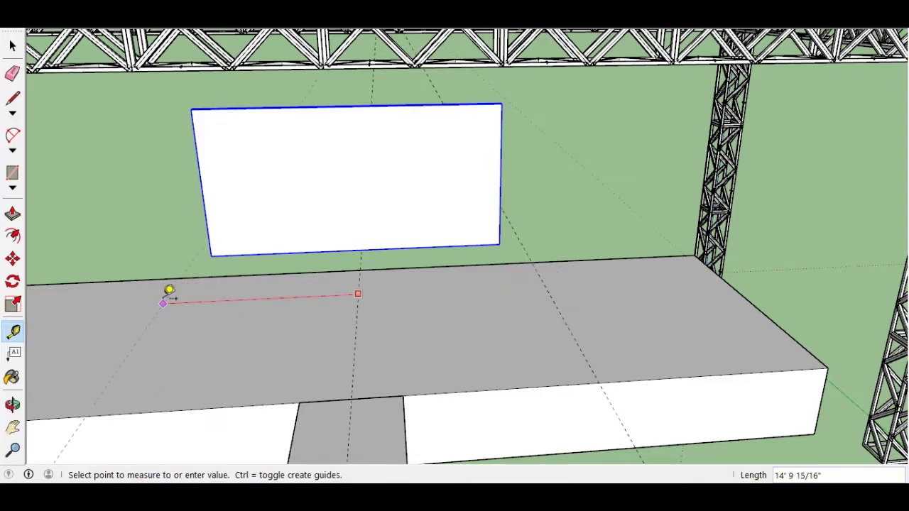
type("15")
Draw a strip along the stage's back edge and push it up 2' into a low beam
key("space")
key("f")
key("r")
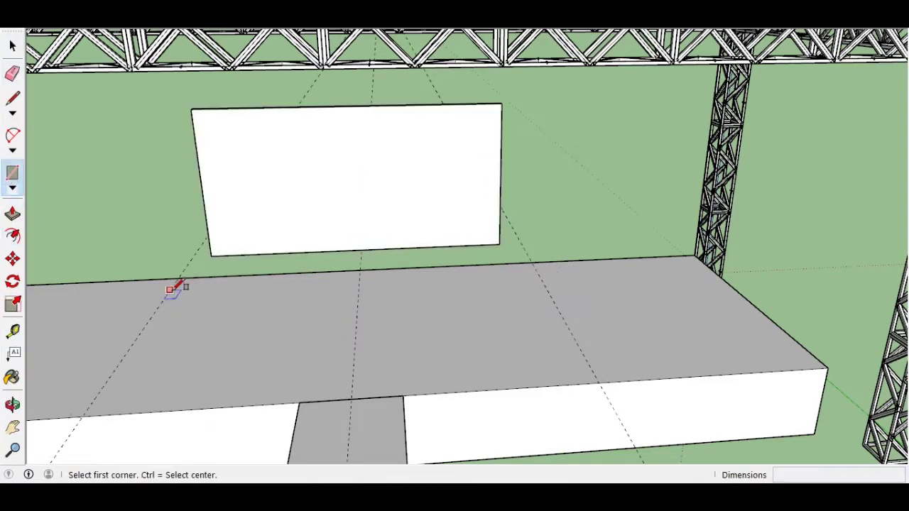
key("t")
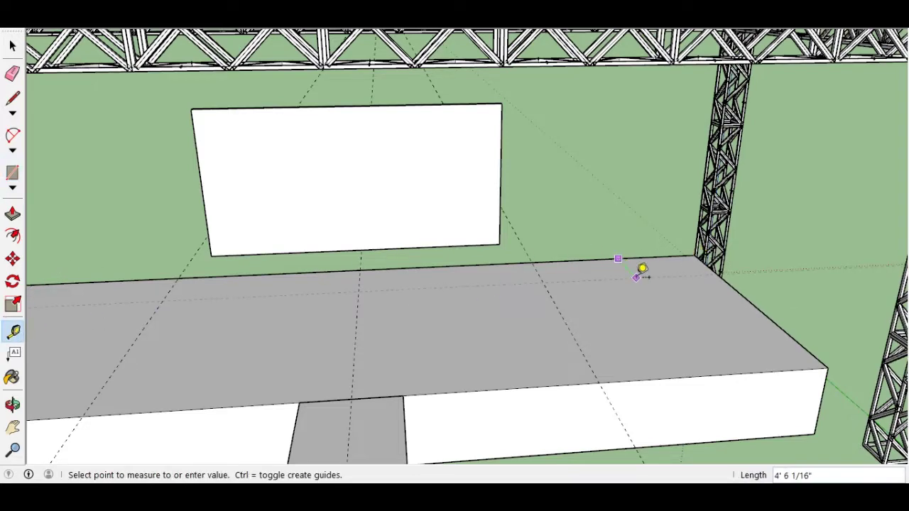
key("space")
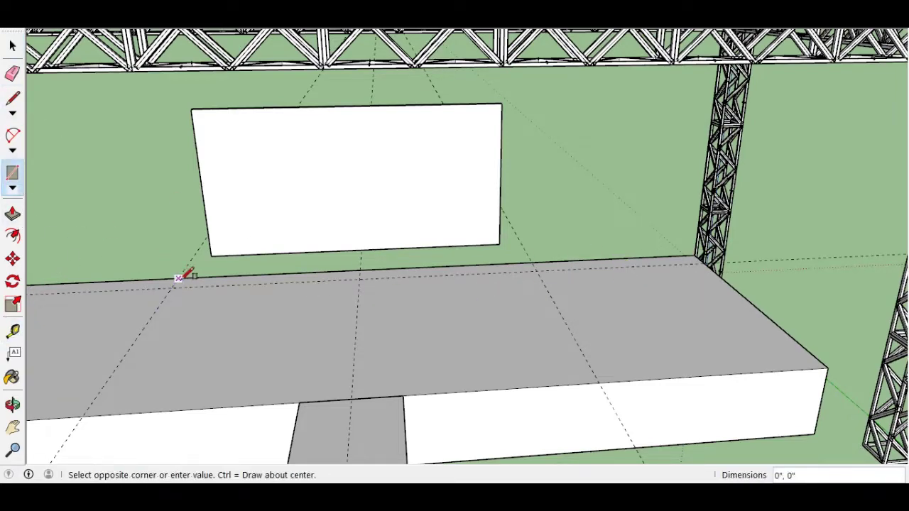
key("space")
key("e")
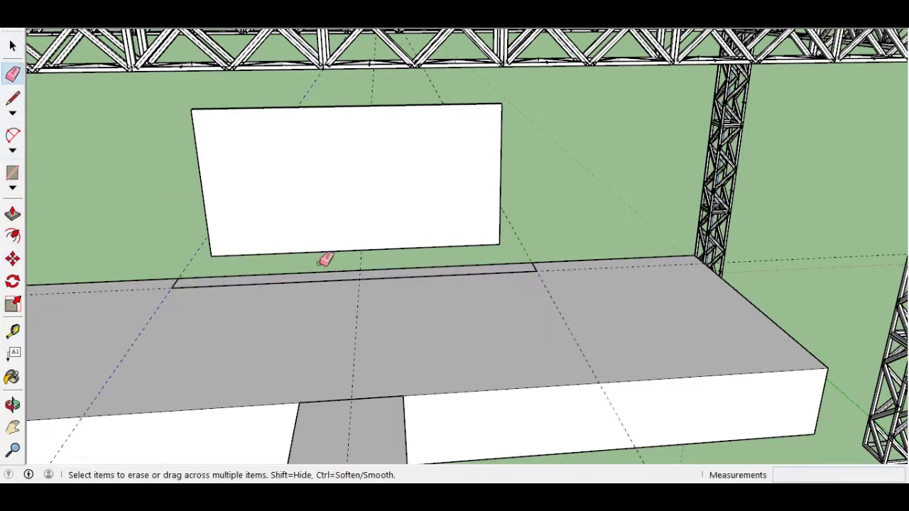
left_click(13, 214)
left_click(201, 282)
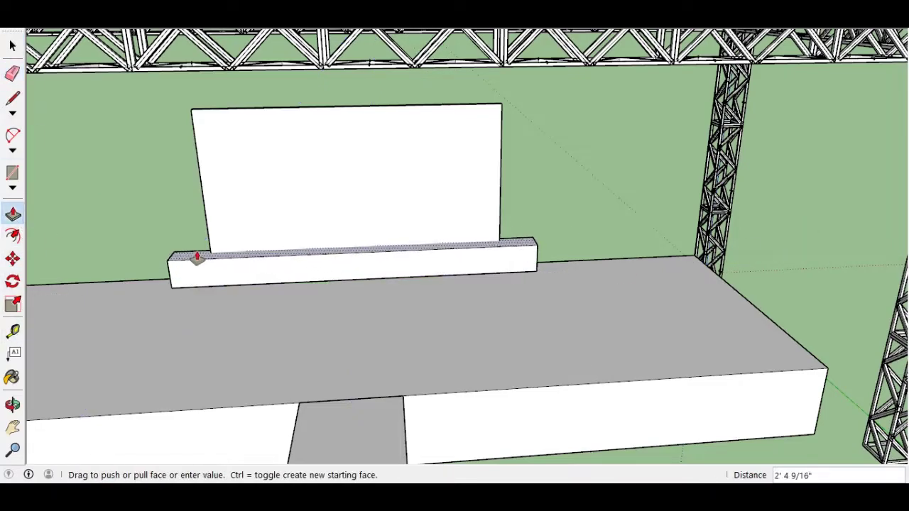
type("2")
key("Return")
middle_click_drag(201, 263, 225, 325)
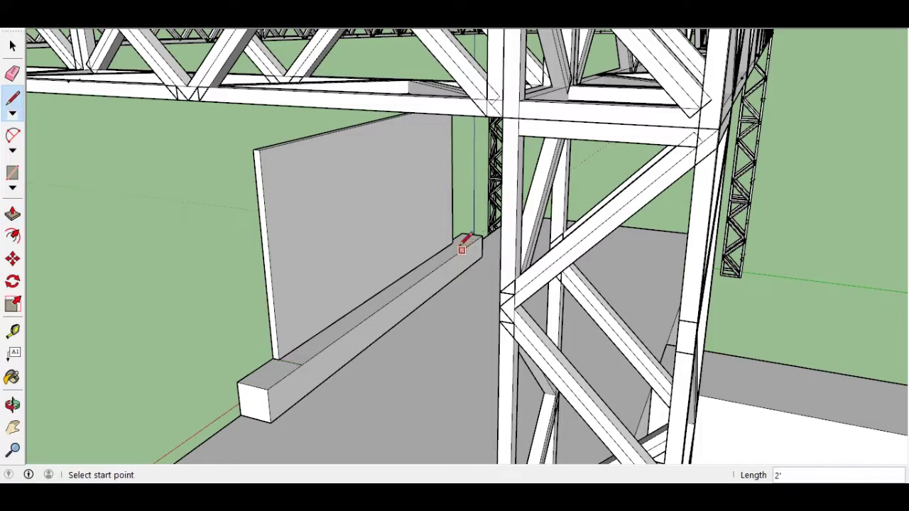
Raise the beam's left end into a 12' slab
middle_click_drag(460, 246, 598, 267)
key("p")
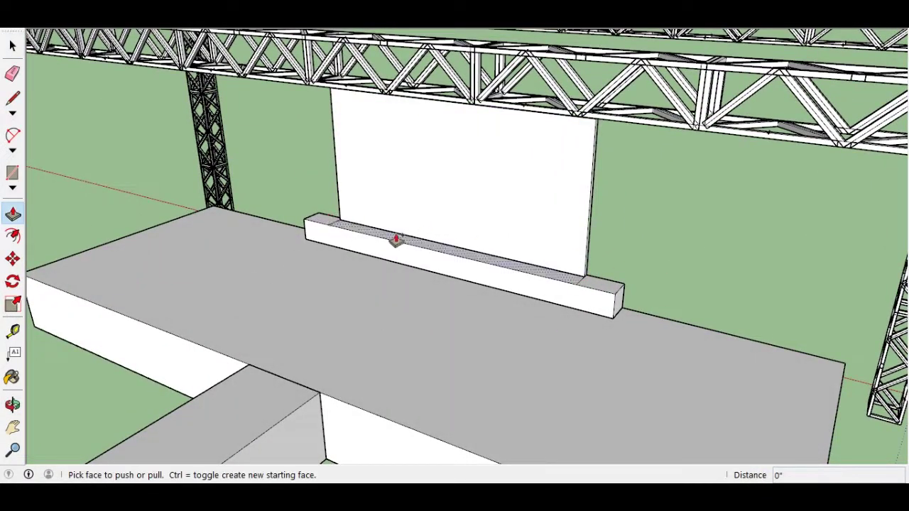
scroll(397, 240, "up", 3)
middle_click_drag(396, 240, 615, 228)
middle_click_drag(503, 238, 84, 173)
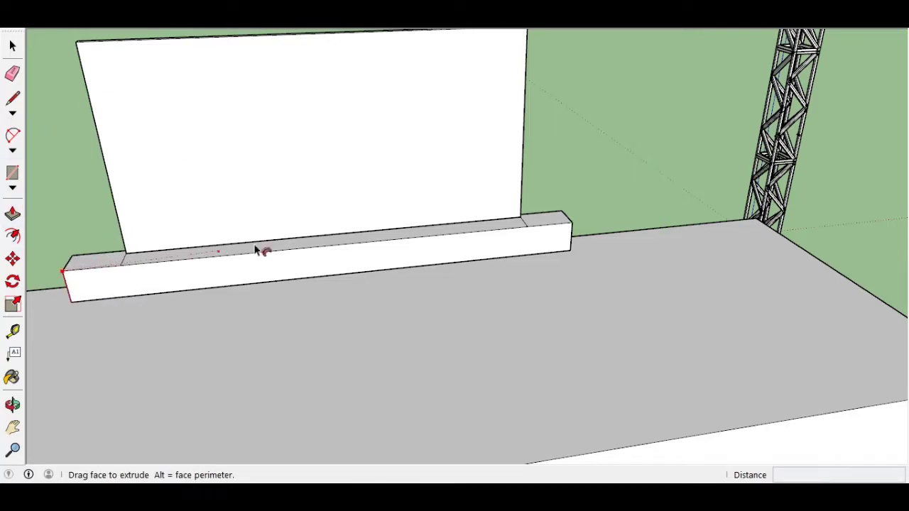
middle_click_drag(256, 250, 463, 199)
left_click_drag(139, 270, 103, 52)
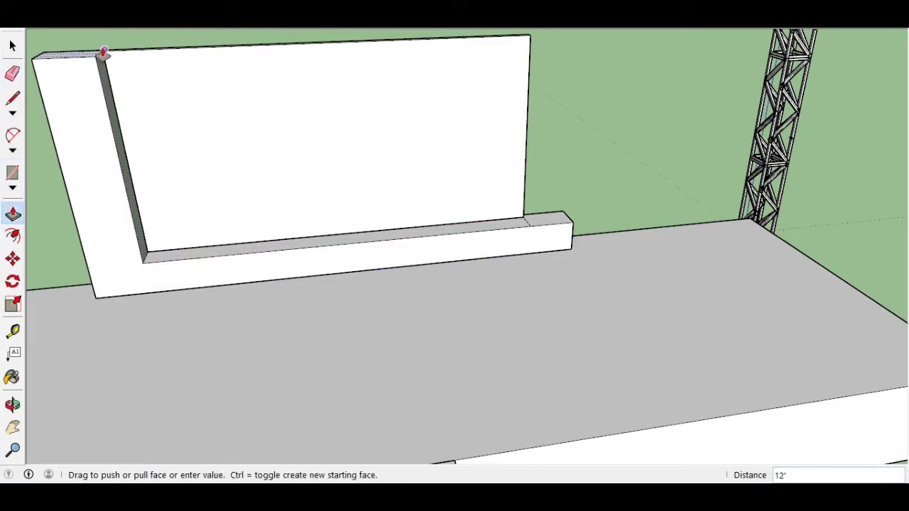
Push the new wall out sideways across the stage
mouse_move(544, 219)
middle_mouse_down()
mouse_move(505, 349)
mouse_move(267, 253)
mouse_move(275, 345)
middle_mouse_up()
left_click_drag(274, 345, 151, 440)
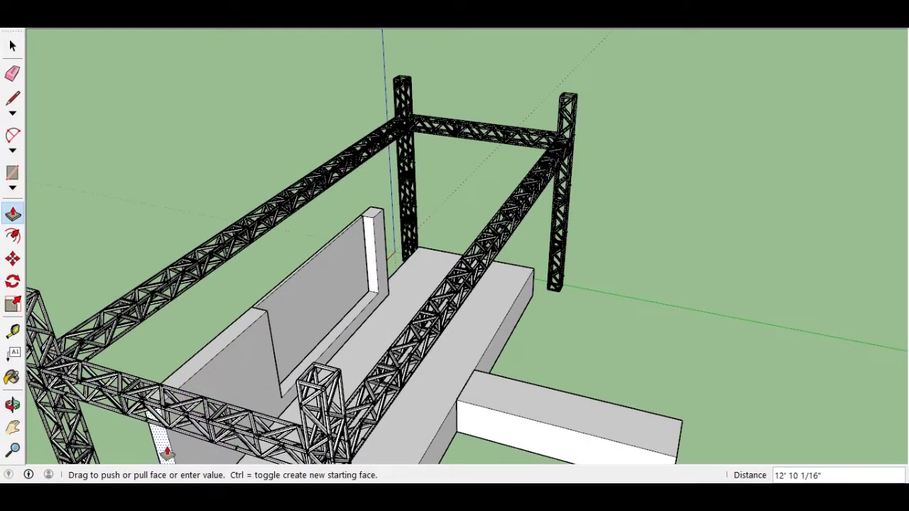
mouse_move(166, 452)
middle_mouse_down()
mouse_move(112, 337)
mouse_move(234, 320)
middle_mouse_up()
mouse_move(234, 320)
left_mouse_down()
mouse_move(175, 361)
mouse_move(114, 373)
left_mouse_up()
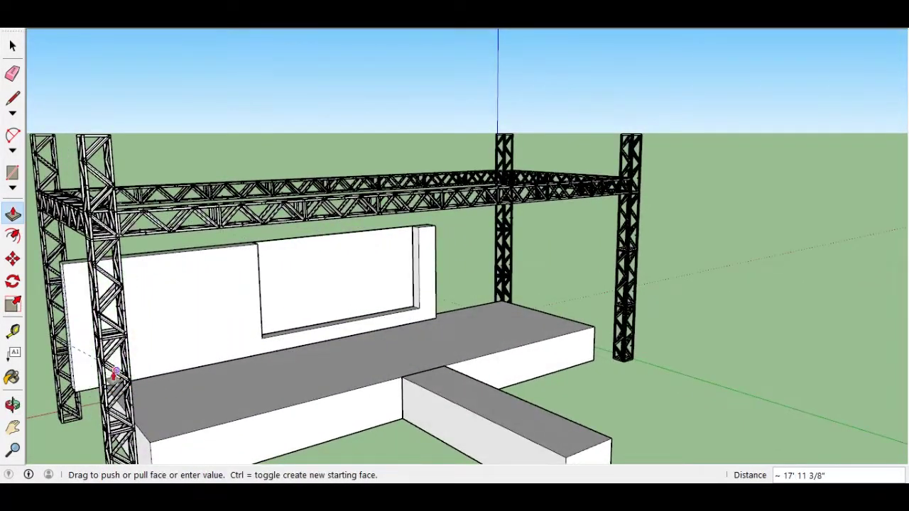
mouse_move(113, 373)
middle_mouse_down()
mouse_move(260, 353)
mouse_move(578, 386)
mouse_move(701, 456)
mouse_move(571, 454)
mouse_move(720, 405)
mouse_move(308, 357)
middle_mouse_up()
scroll(326, 389, "up", 3)
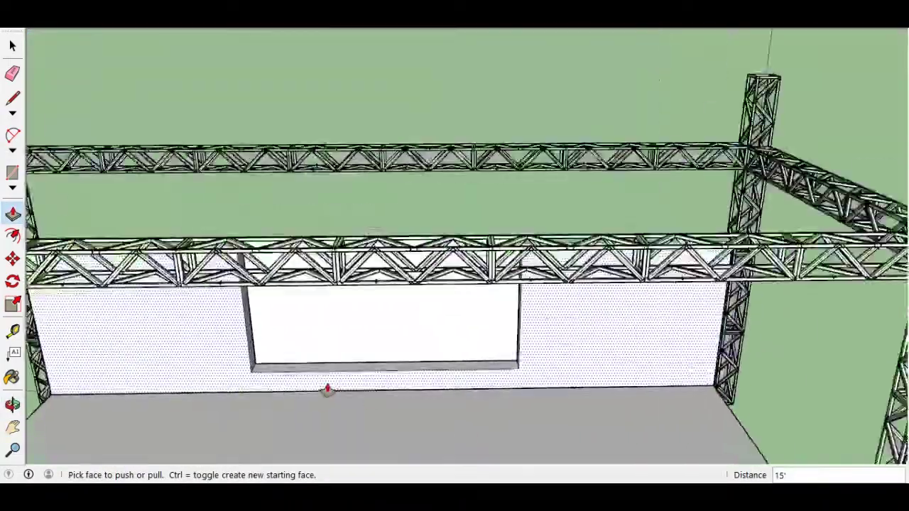
mouse_move(327, 389)
middle_mouse_down()
mouse_move(554, 319)
mouse_move(331, 331)
mouse_move(263, 436)
middle_mouse_up()
Pull the left and right wall sections up around the recessed screen area
left_click_drag(264, 369, 261, 293)
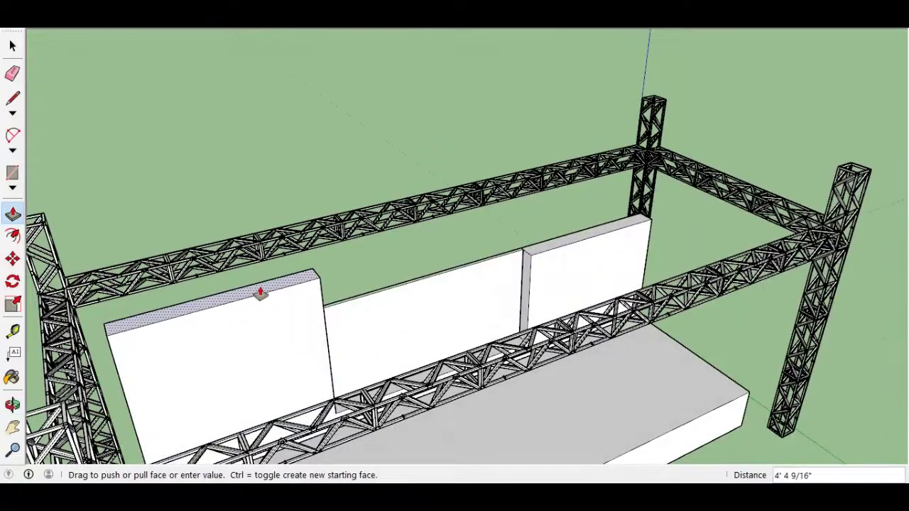
key("Return")
left_click(547, 241)
middle_click_drag(542, 213, 260, 230)
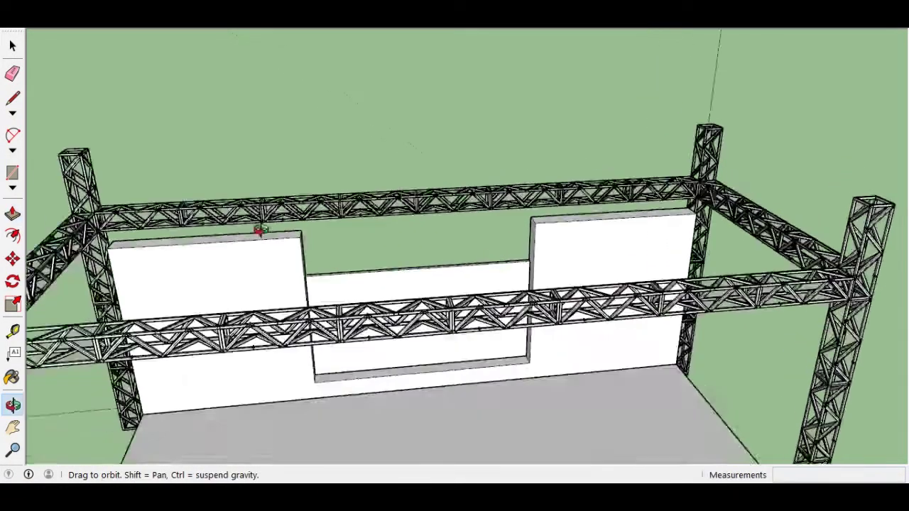
scroll(323, 243, "up", 5)
scroll(323, 243, "down", 5)
key("l")
middle_click_drag(451, 254, 277, 227)
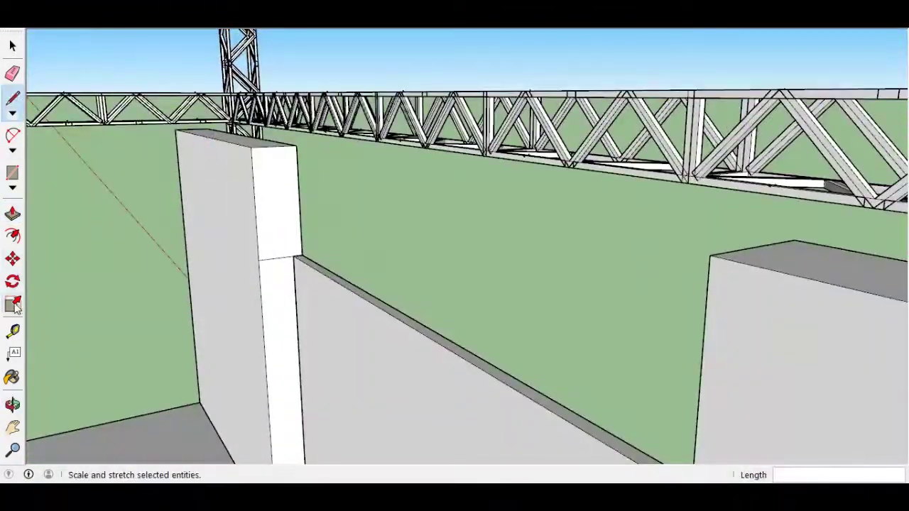
key("p")
scroll(253, 315, "down", 5)
middle_click_drag(253, 315, 552, 289)
key("space")
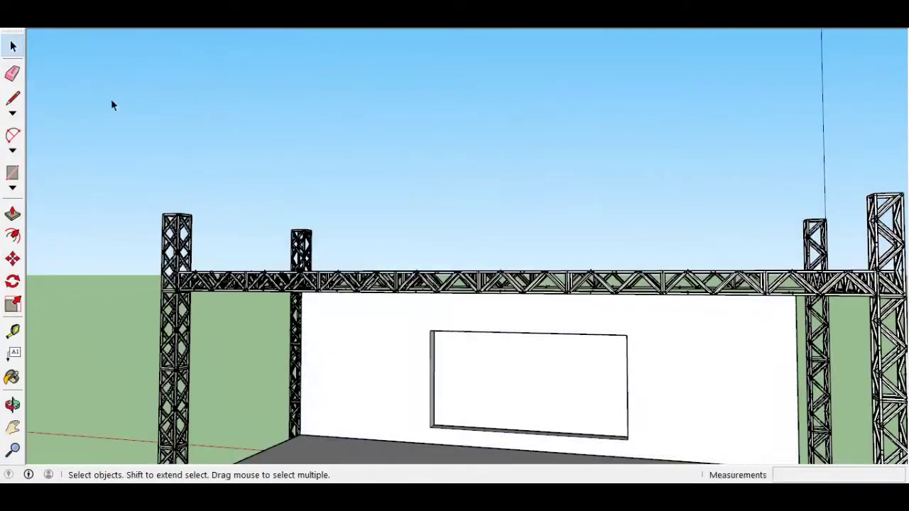
mouse_move(112, 102)
middle_mouse_down()
mouse_move(768, 308)
mouse_move(897, 248)
middle_mouse_up()
scroll(432, 346, "up", 3)
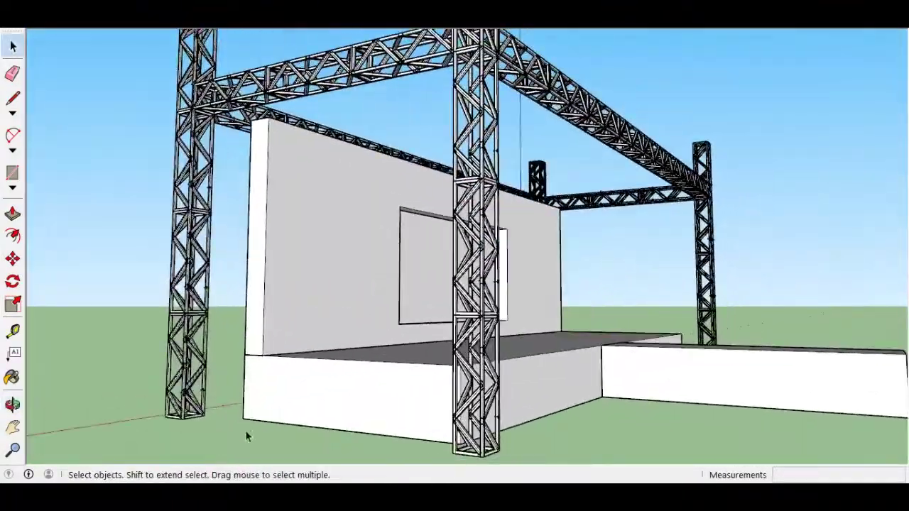
mouse_move(246, 431)
middle_mouse_down()
mouse_move(110, 434)
mouse_move(149, 401)
mouse_move(132, 403)
mouse_move(426, 413)
middle_mouse_up()
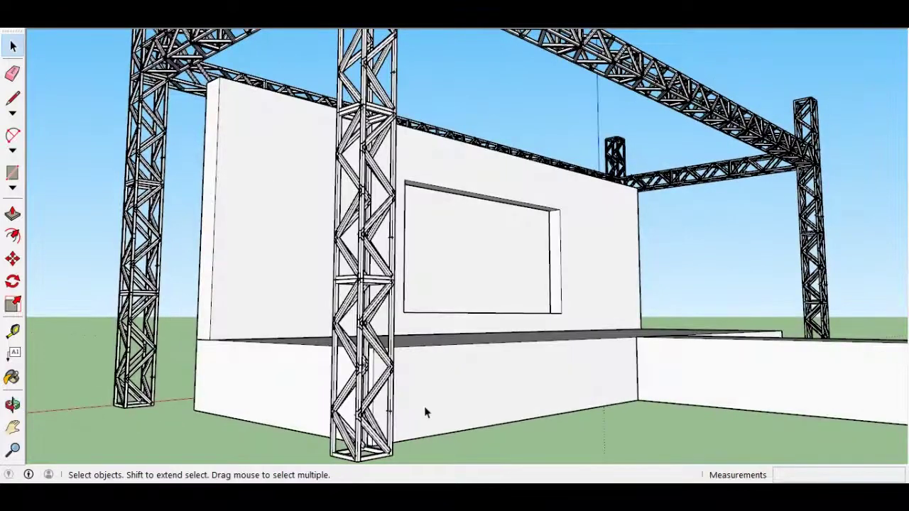
left_click(13, 331)
left_click(252, 342)
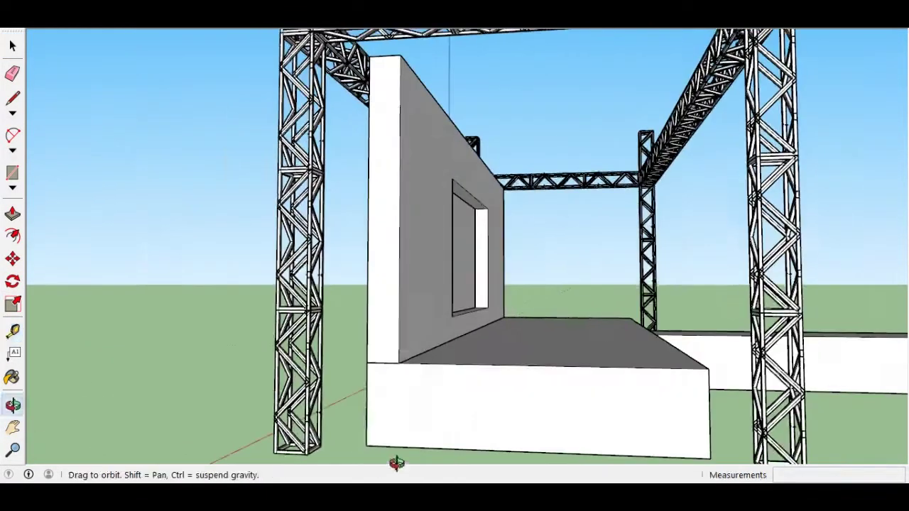
middle_click_drag(230, 425, 716, 403)
middle_click_drag(345, 405, 287, 406)
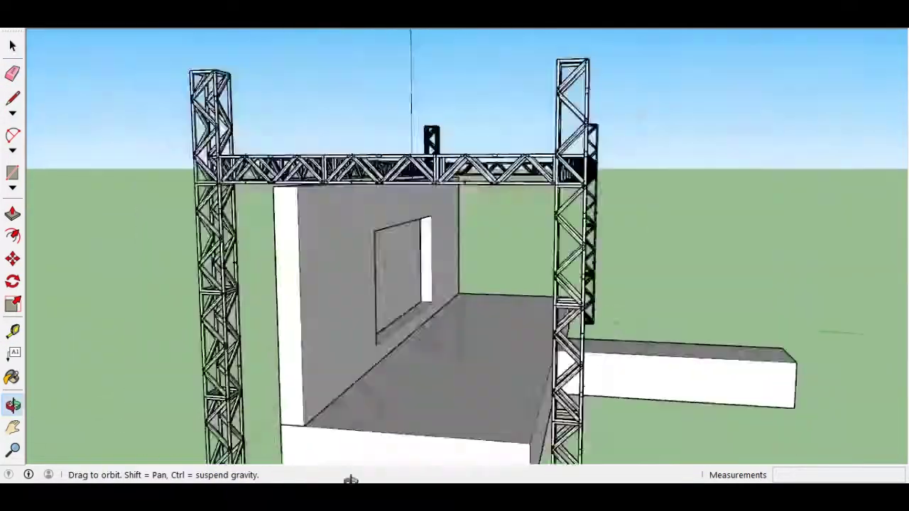
key("space")
key("r")
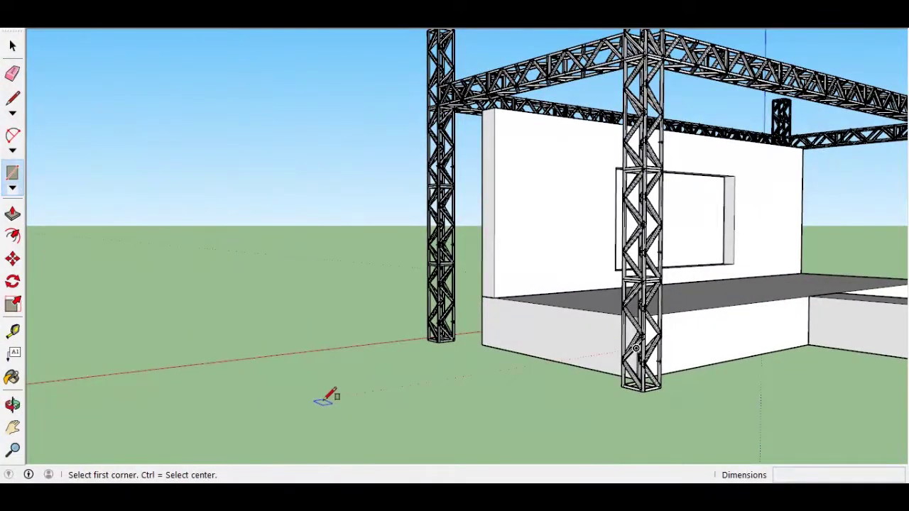
Draw a rectangle on the ground in front of the stage and raise it into a box
left_click(259, 369)
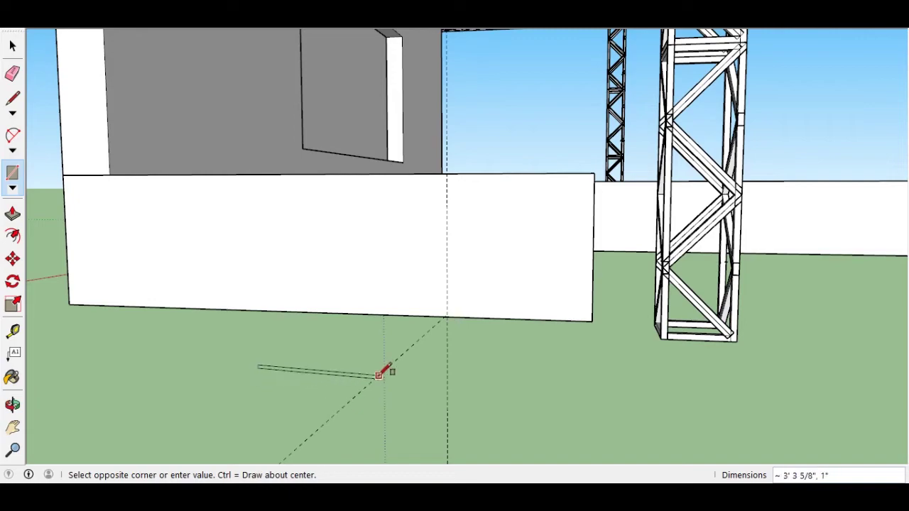
middle_click_drag(355, 378, 396, 425)
left_click(304, 374)
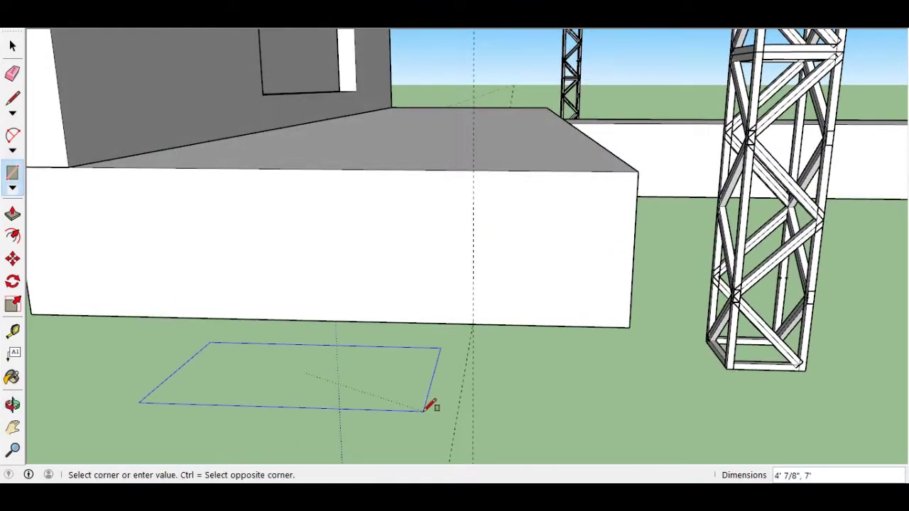
left_click(389, 425)
key("p")
left_click(394, 409)
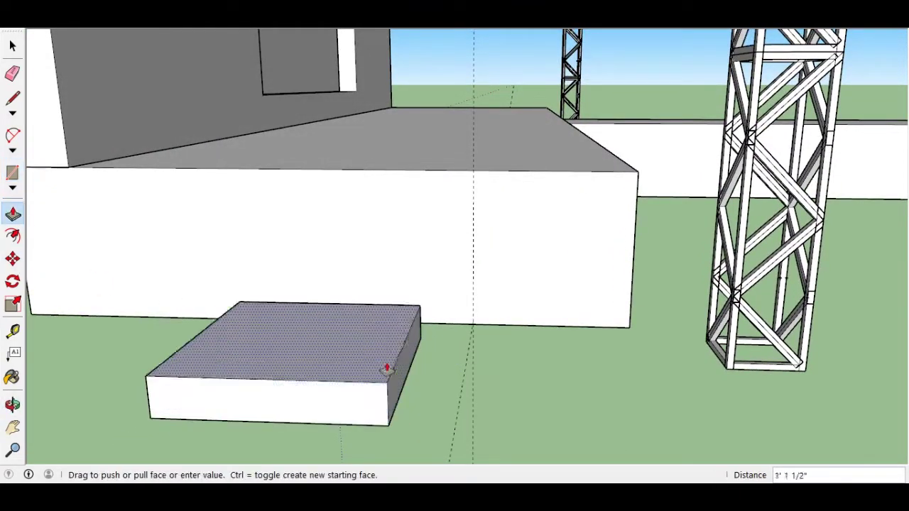
left_click(396, 219)
key("space")
mouse_move(192, 183)
middle_mouse_down()
mouse_move(263, 248)
mouse_move(467, 248)
mouse_move(88, 216)
middle_mouse_up()
Measure dashed guide lines up the box's front face
left_click(13, 331)
left_click(281, 435)
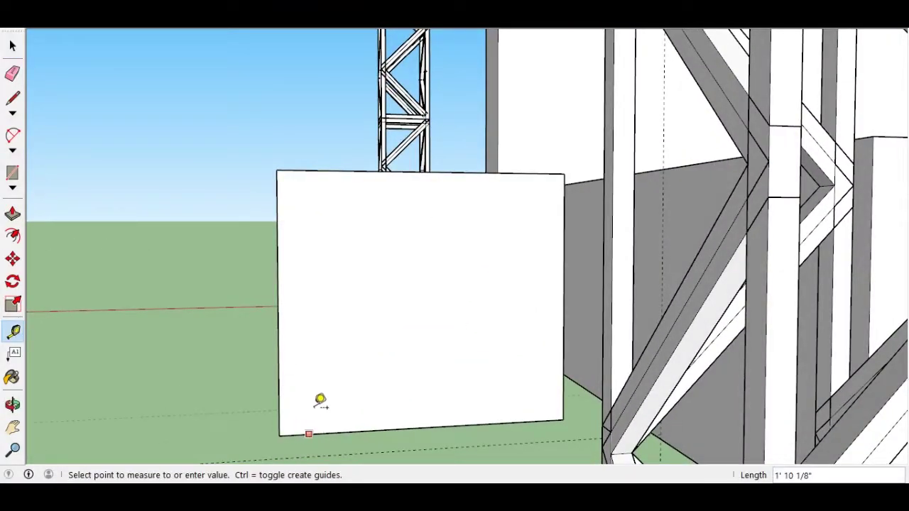
middle_click_drag(256, 396, 485, 424)
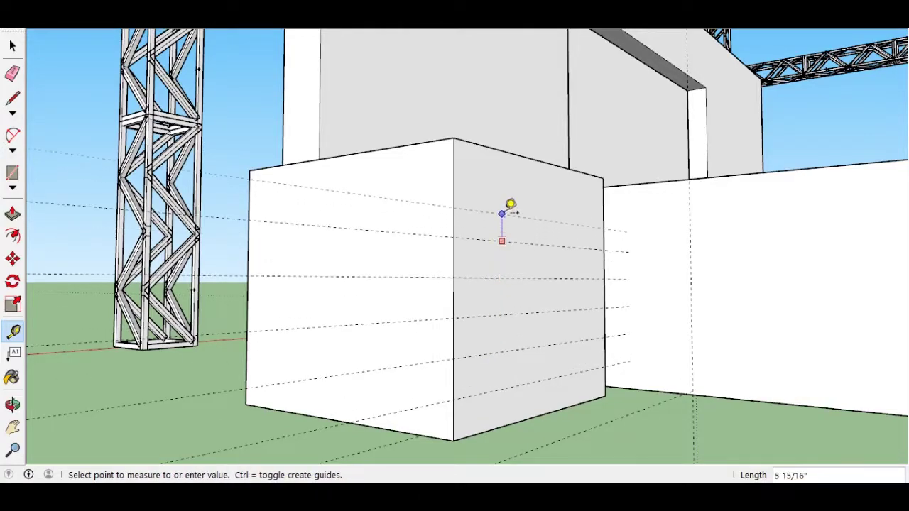
mouse_move(509, 164)
middle_mouse_down()
mouse_move(374, 407)
mouse_move(344, 391)
middle_mouse_up()
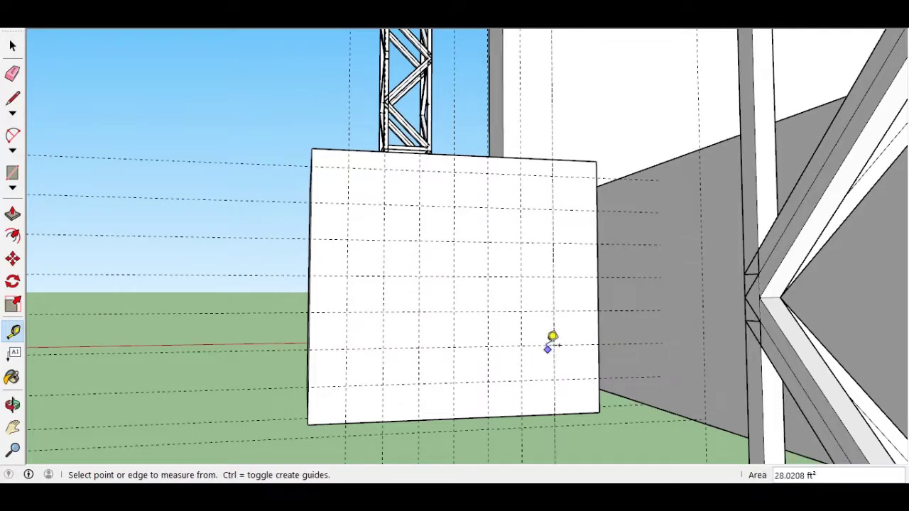
key("space")
left_click_drag(177, 135, 229, 416)
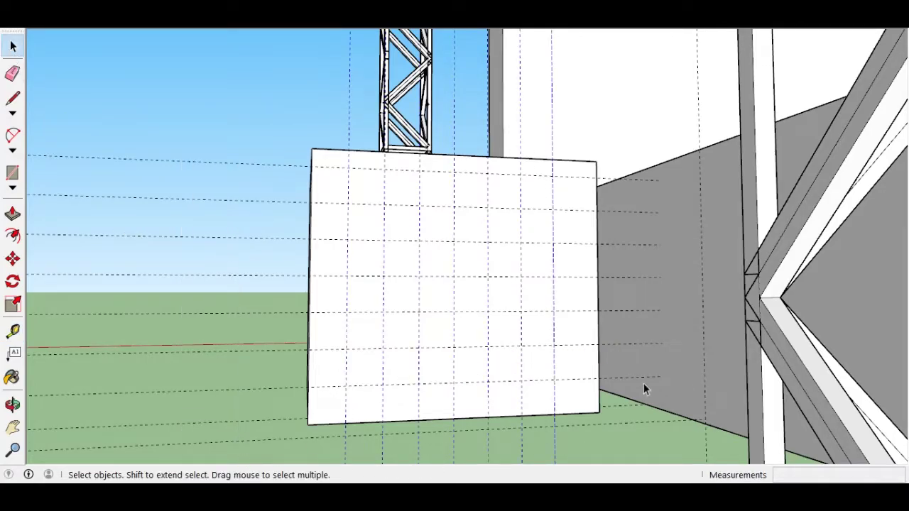
left_click(598, 362)
Push the box face 8 inches to form the solid stair block
left_click(13, 215)
left_click(604, 405)
scroll(533, 385, "up", 5)
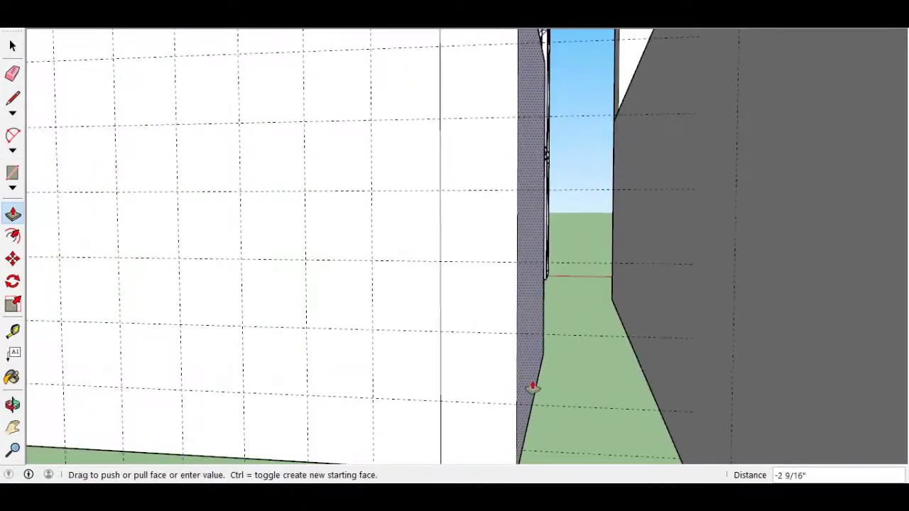
type("8")
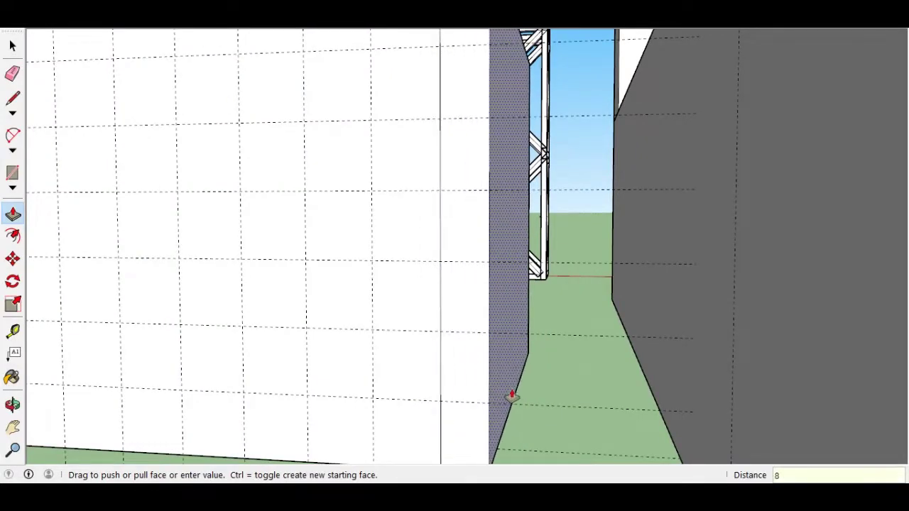
key("Return")
middle_click_drag(512, 396, 586, 349)
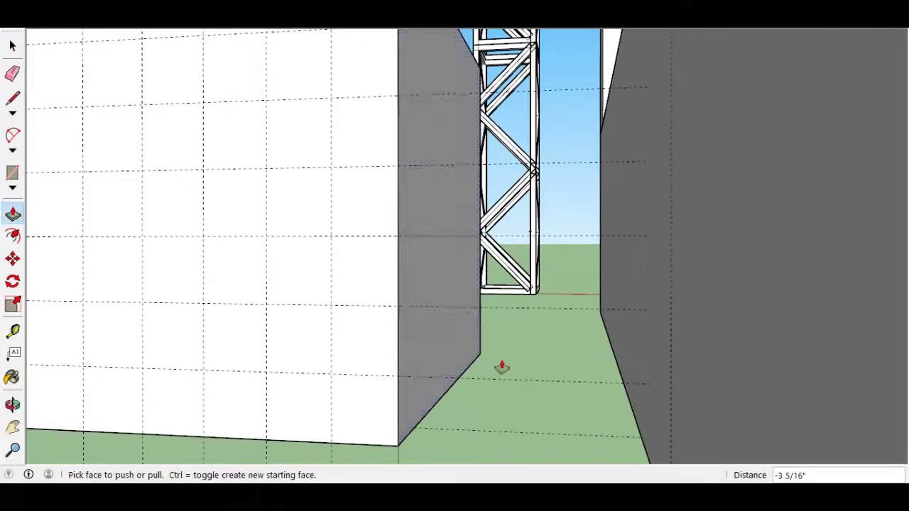
scroll(504, 364, "down", 3)
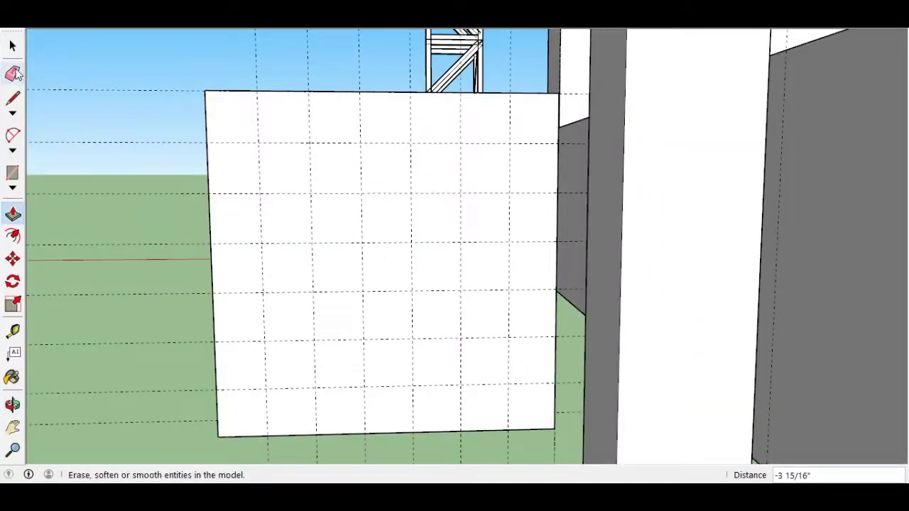
left_click(12, 98)
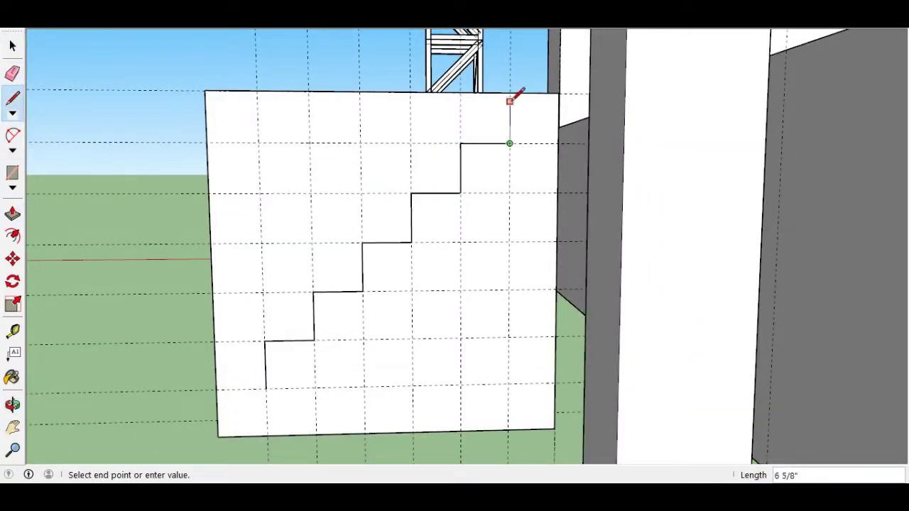
Finish the stepped outline on the block's side face and angle the view
left_click(266, 393)
key("ctrl+z")
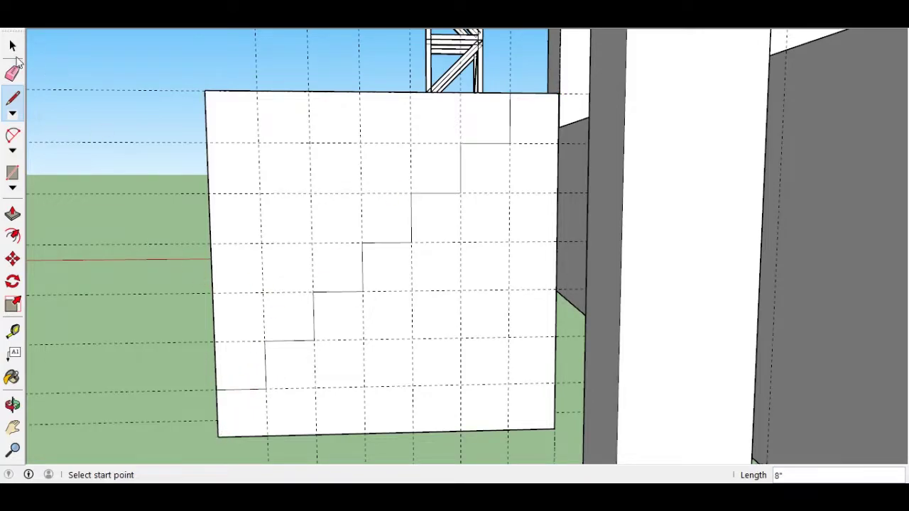
key("space")
middle_click_drag(239, 371, 199, 91)
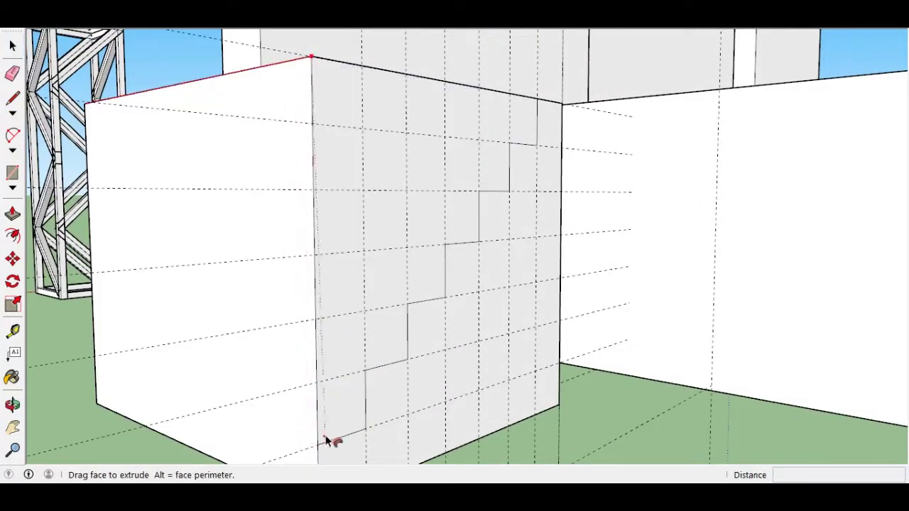
key("ctrl+z")
key("space")
Push/Pull away the block portion above the step profile
left_click(336, 178)
left_click(186, 167)
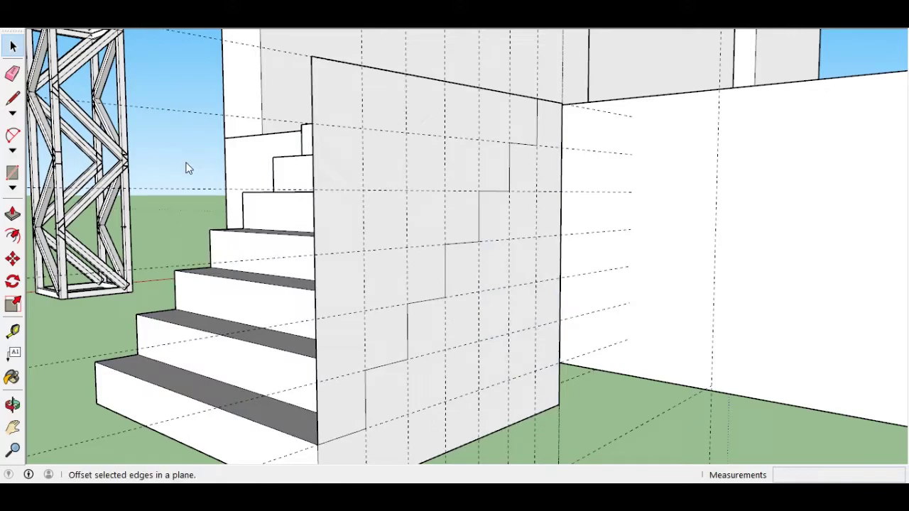
left_click(407, 242)
key("Escape")
middle_click_drag(278, 320, 359, 229)
key("space")
Orbit around to inspect the finished staircase, then select it entirely
left_click(613, 149)
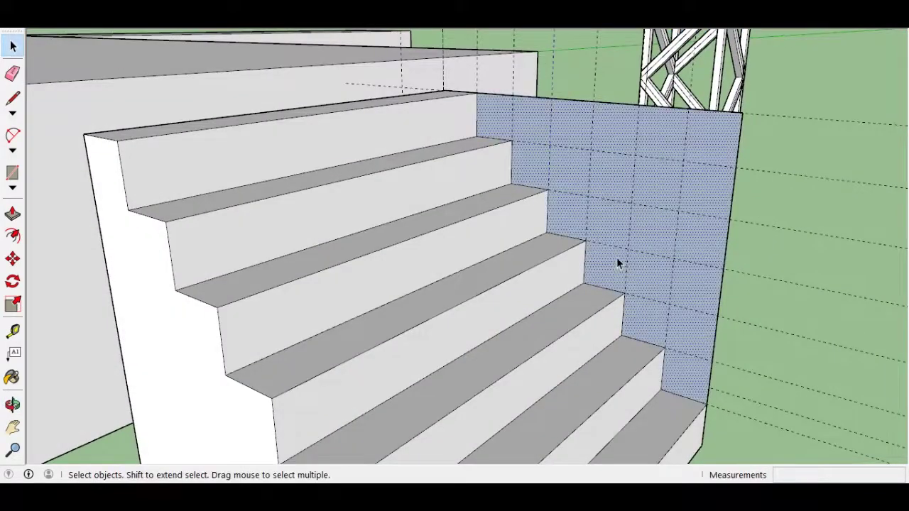
middle_click_drag(617, 265, 402, 128)
middle_click_drag(390, 96, 24, 52)
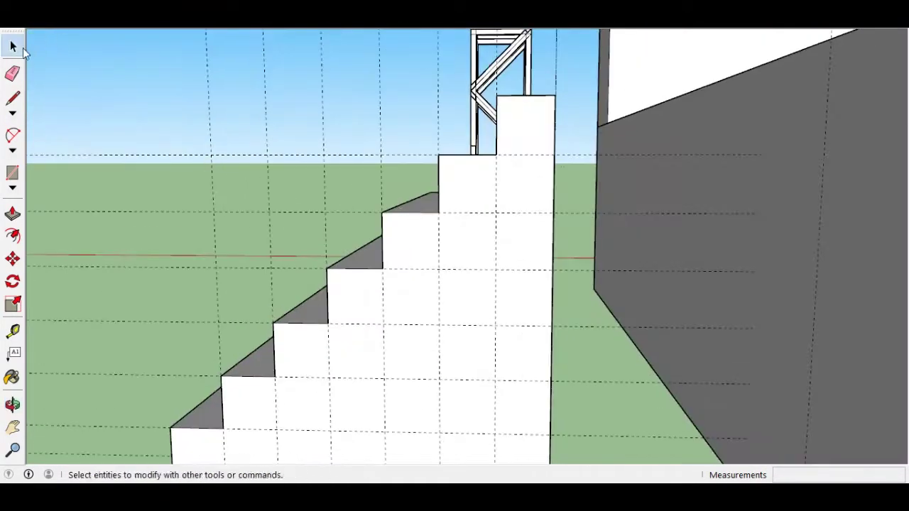
middle_click_drag(589, 444, 456, 88)
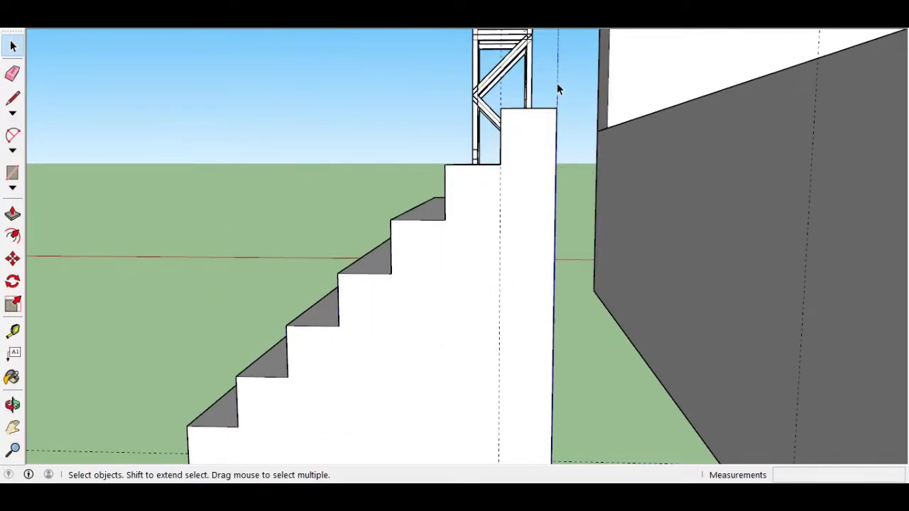
mouse_move(502, 106)
middle_mouse_down()
mouse_move(576, 241)
mouse_move(531, 318)
middle_mouse_up()
triple_click(532, 319)
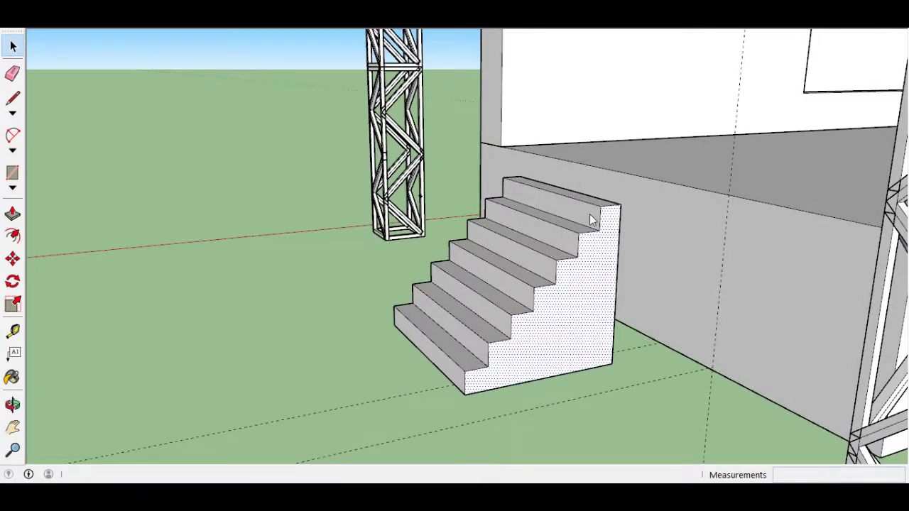
Group the staircase, move it against the stage platform's side, and view the stage from the front
key("ctrl+g")
key("m")
left_click(612, 369)
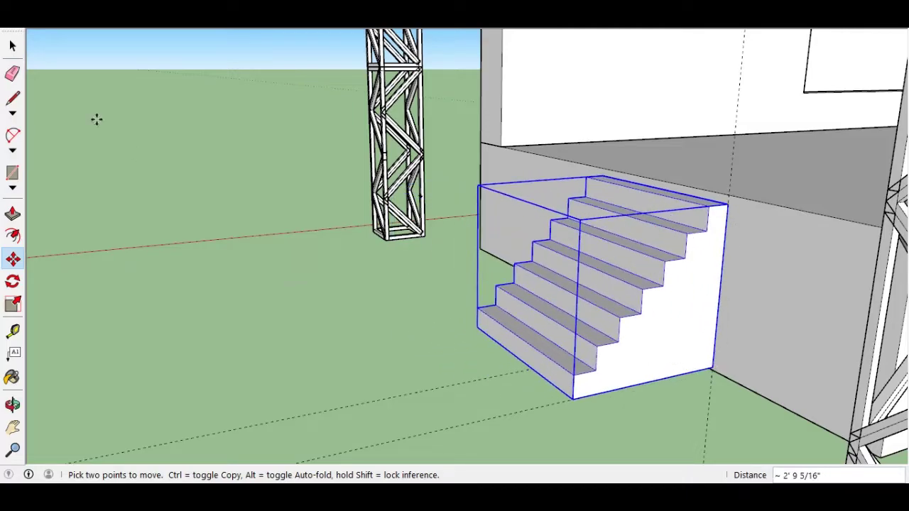
scroll(605, 302, "up", 5)
middle_click_drag(605, 302, 522, 386)
middle_click_drag(662, 447, 489, 462)
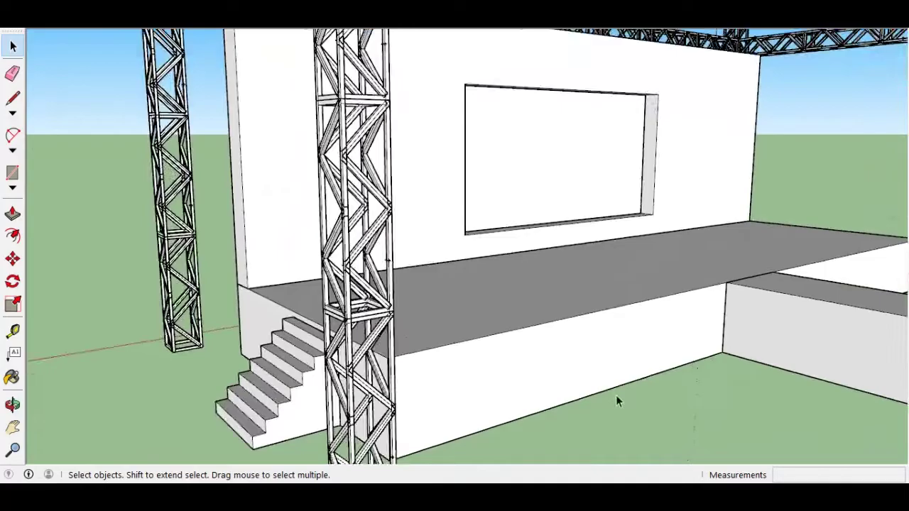
mouse_move(616, 402)
middle_mouse_down()
mouse_move(660, 400)
mouse_move(430, 368)
mouse_move(512, 384)
middle_mouse_up()
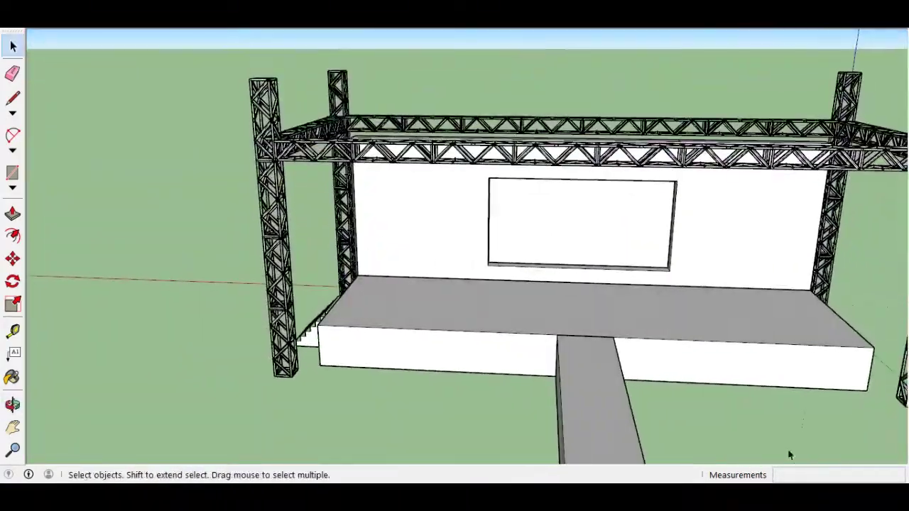
scroll(580, 231, "up", 5)
Paint the grey stage block with Wood Floor Dark from the Wood collection
key("b")
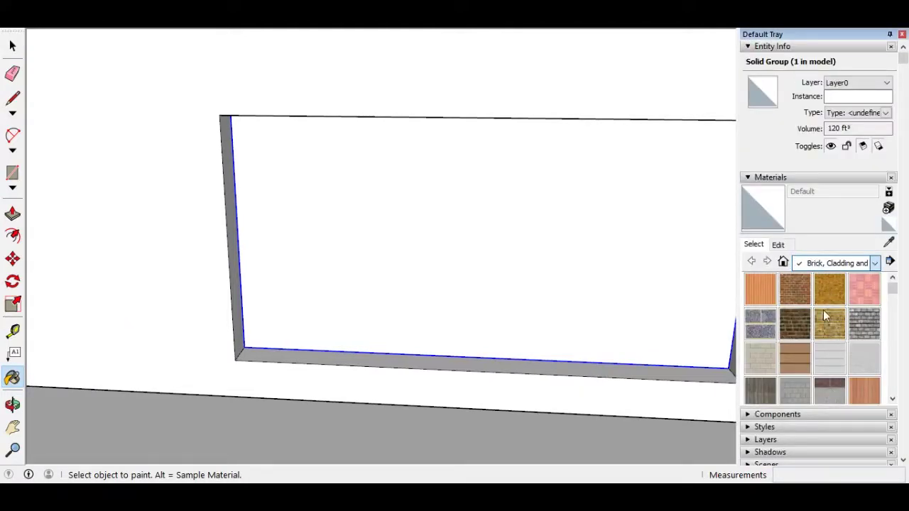
left_click(837, 263)
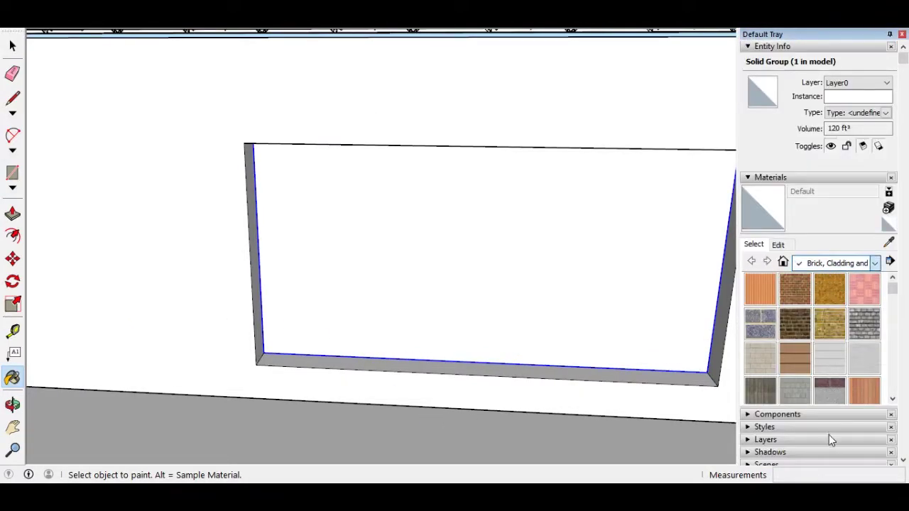
left_click(829, 435)
left_click(760, 325)
scroll(506, 327, "down", 5)
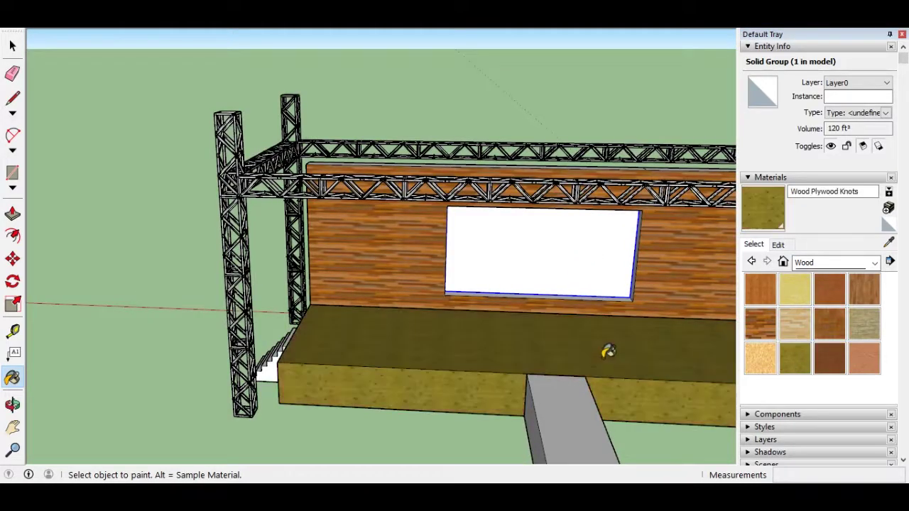
left_click(652, 366)
Paint the stage sides with Wood Plywood Knots, then repaint the stage in brown Wood Floor
middle_click_drag(653, 366, 512, 426)
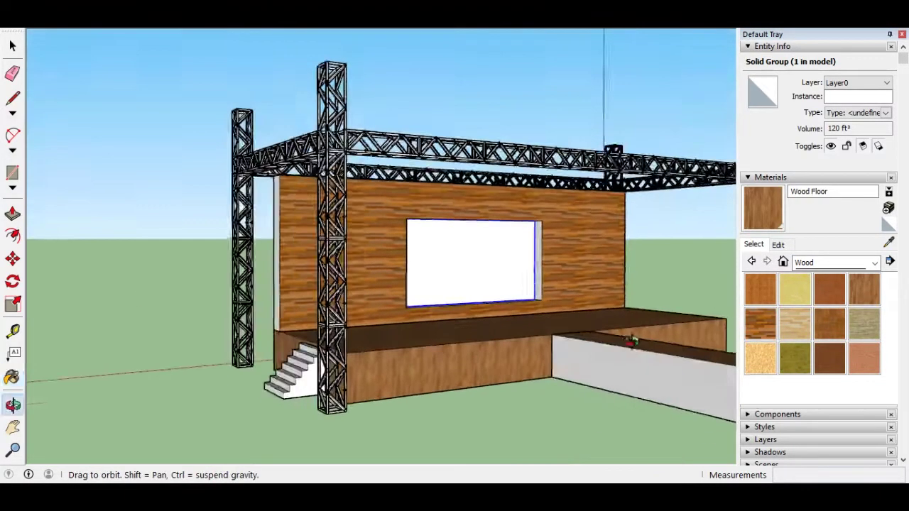
left_click(795, 358)
left_click(360, 426)
middle_click_drag(361, 426, 497, 398)
left_click(824, 312)
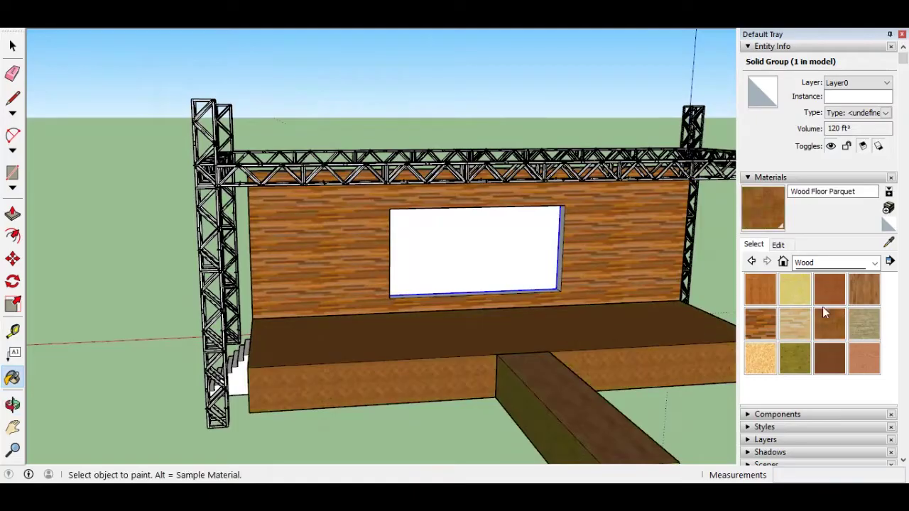
left_click(455, 383)
Paint the steps in Wood Floor Dark and view the stage from an elevated front angle
middle_click_drag(416, 432, 407, 398)
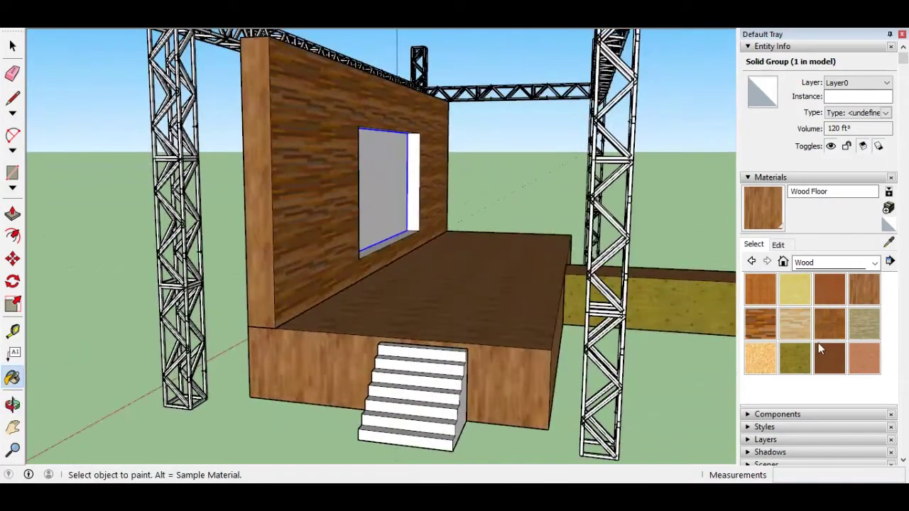
middle_click_drag(601, 386, 415, 381)
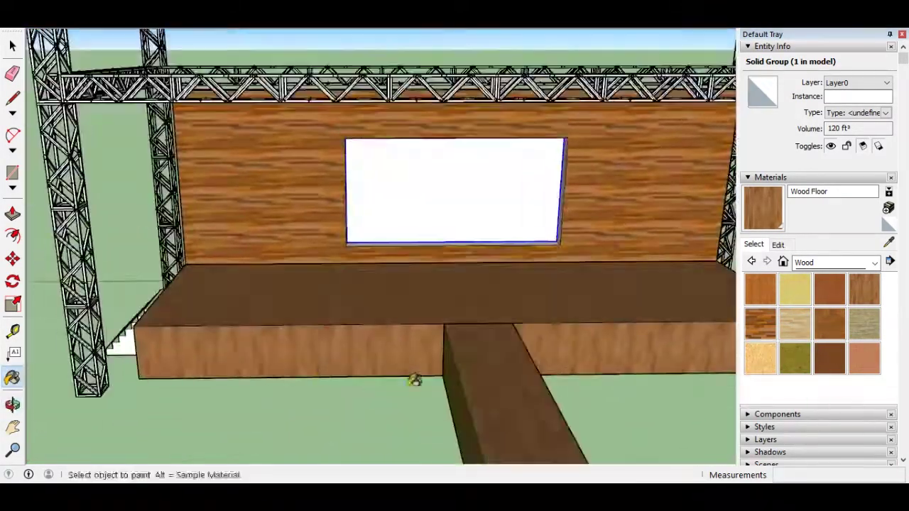
left_click(760, 324)
left_click(241, 369)
mouse_move(242, 370)
middle_mouse_down()
mouse_move(294, 425)
mouse_move(568, 311)
middle_mouse_up()
scroll(166, 268, "up", 3)
mouse_move(166, 268)
middle_mouse_down()
mouse_move(556, 324)
mouse_move(458, 329)
mouse_move(463, 49)
middle_mouse_up()
mouse_move(463, 290)
middle_mouse_down()
mouse_move(436, 430)
mouse_move(452, 375)
middle_mouse_up()
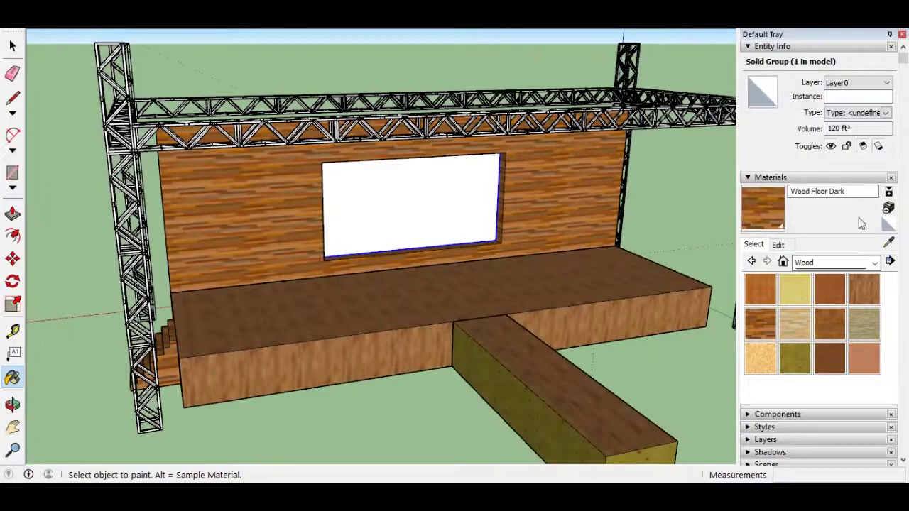
Paint the backdrop wall cyan with Color H04 from the Colors collection
left_click(835, 262)
left_click(824, 306)
scroll(852, 299, "down", 5)
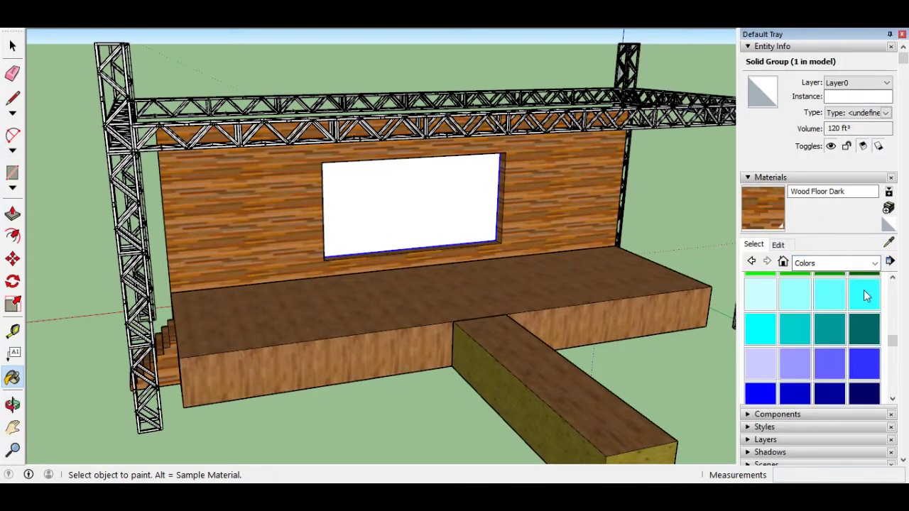
left_click(864, 294)
left_click(585, 315)
middle_click_drag(733, 385, 284, 213)
Select the front truss column segments and make them a group
key("space")
left_click(233, 196)
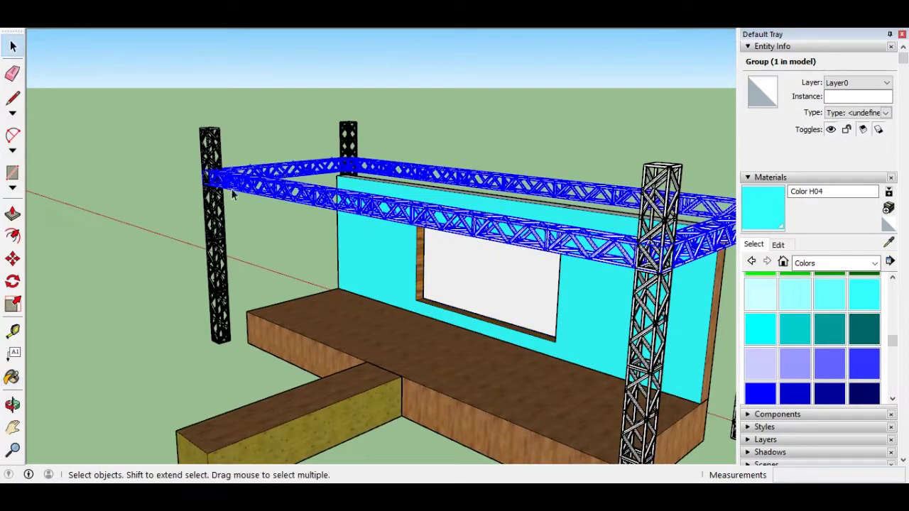
left_click(327, 391)
left_click(328, 242, "ctrl")
left_click(328, 156, "ctrl")
right_click(329, 298)
left_click(384, 426)
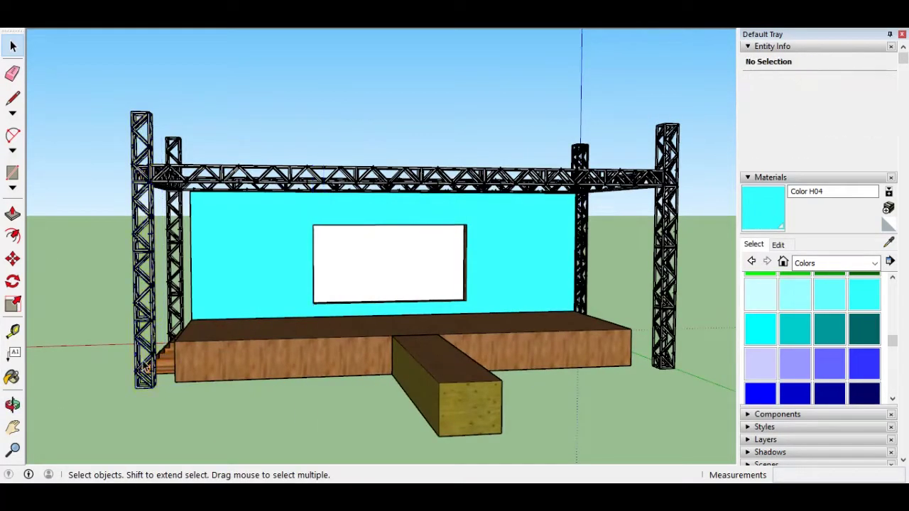
left_click(143, 284)
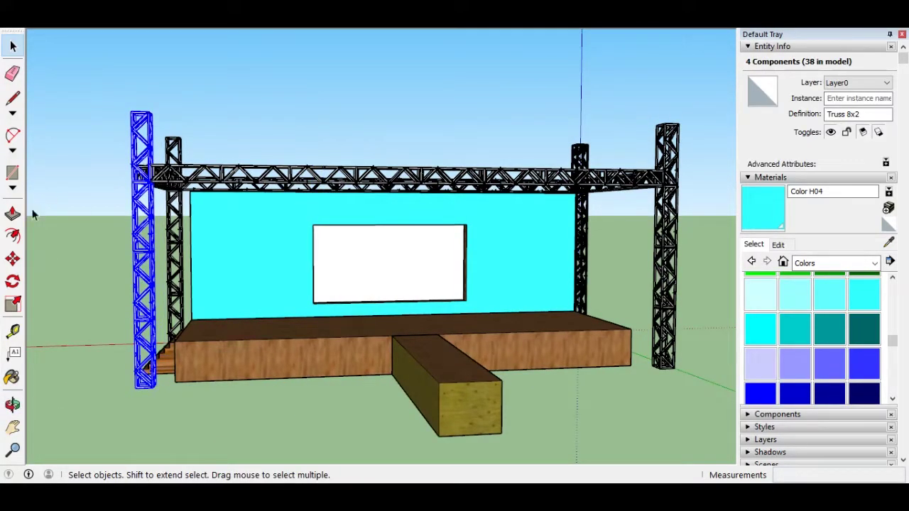
key("g")
Repaint the backdrop wall a lighter cyan, Color H02
left_click(795, 294)
left_click(532, 274)
middle_click_drag(532, 274, 640, 460)
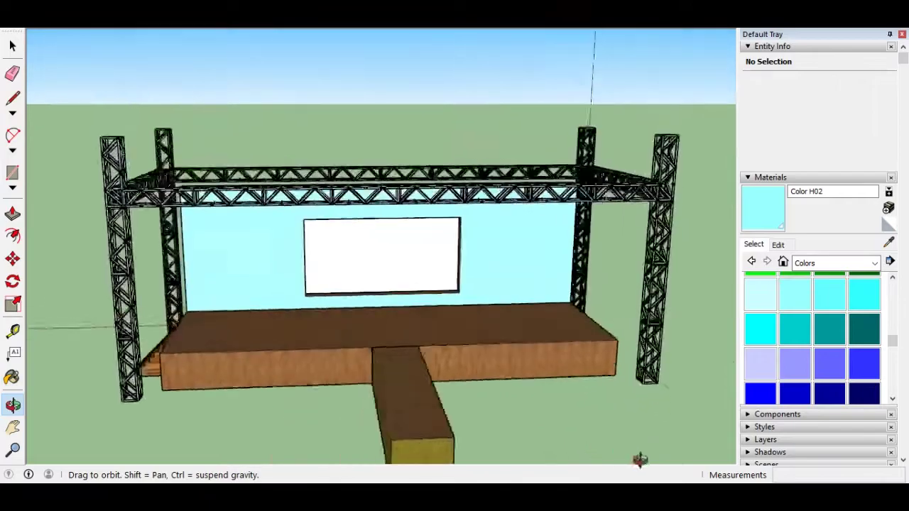
Select the remaining truss columns and beams and combine them into one group
key("space")
left_click(121, 270)
left_click(162, 149, "ctrl")
left_click(657, 256)
left_click(584, 149, "ctrl")
left_click(384, 181, "ctrl")
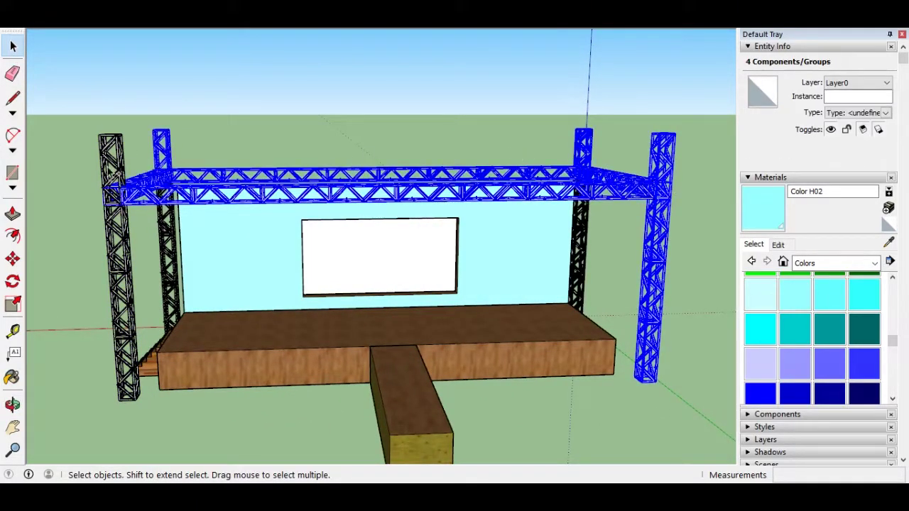
key("g")
scroll(835, 336, "up", 3)
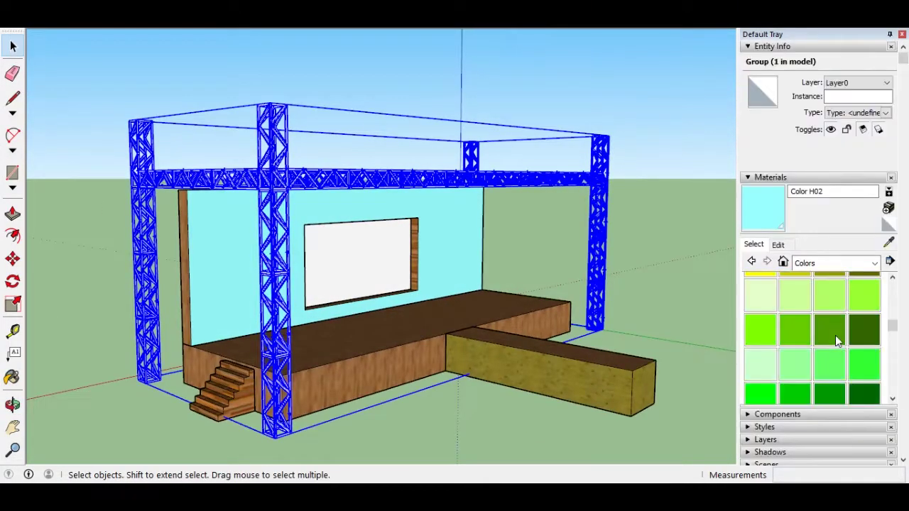
scroll(835, 335, "down", 5)
Paint the truss with Metal Corrugated Shiny from the Metal library
left_click(835, 263)
left_click(810, 377)
left_click(828, 291)
left_click(132, 151)
key("space")
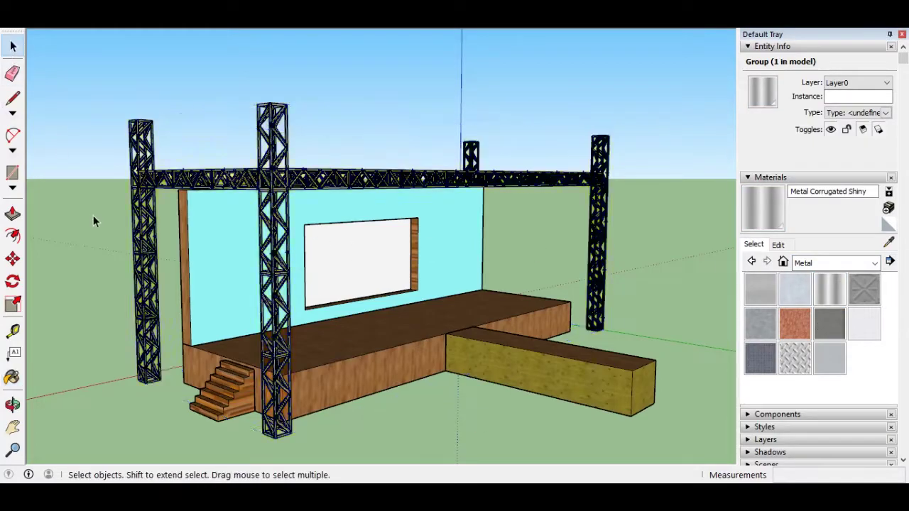
Try anodized aluminum and textured white steel, then finish the truss in plain Aluminum
left_click(93, 215)
scroll(99, 220, "up", 5)
scroll(151, 297, "up", 2)
left_click(795, 289)
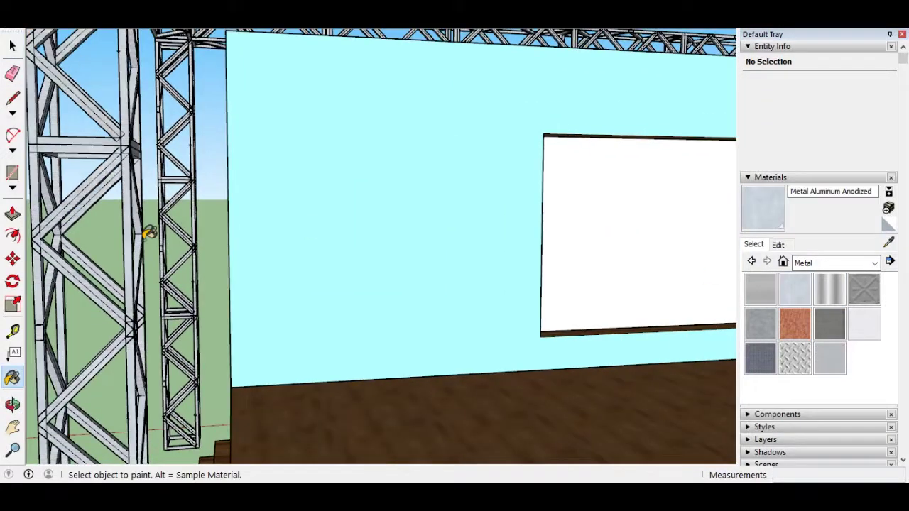
left_click(795, 359)
left_click(135, 284)
left_click(764, 323)
left_click(189, 291)
scroll(189, 291, "down", 5)
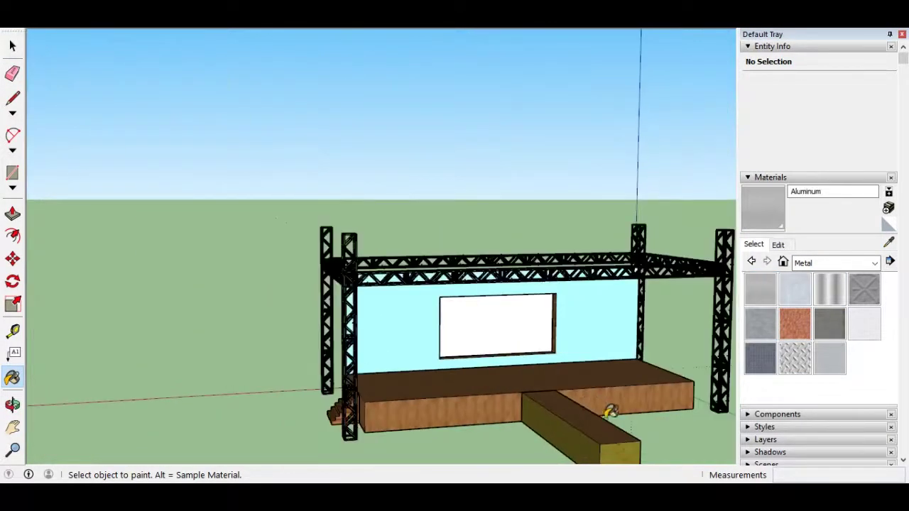
scroll(560, 339, "up", 5)
Paint the stage platform sides with the Wallpaper Thin Brown Strip texture from the Carpet, Fabrics, Leather library
left_click(495, 322)
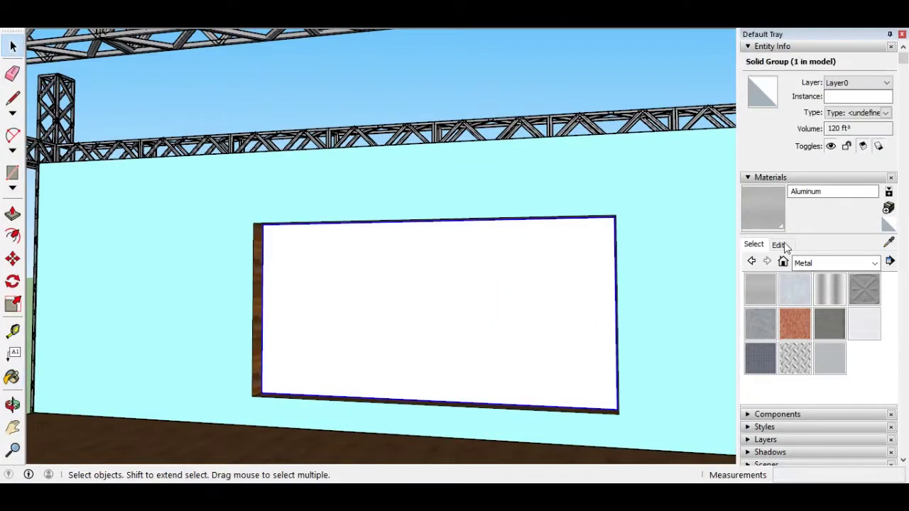
left_click(767, 262)
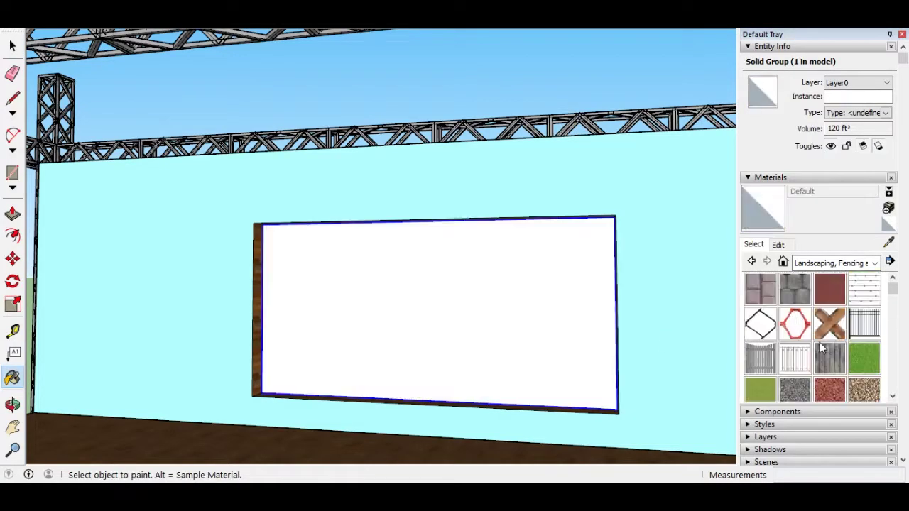
mouse_move(630, 355)
middle_mouse_down()
mouse_move(662, 357)
mouse_move(633, 425)
mouse_move(648, 472)
middle_mouse_up()
scroll(593, 446, "down", 1)
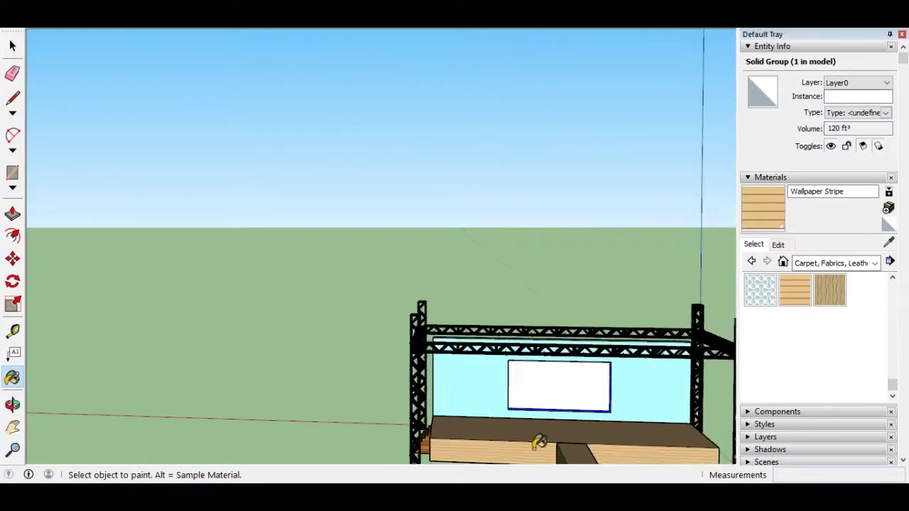
left_click(538, 443, "alt")
scroll(537, 443, "up", 5)
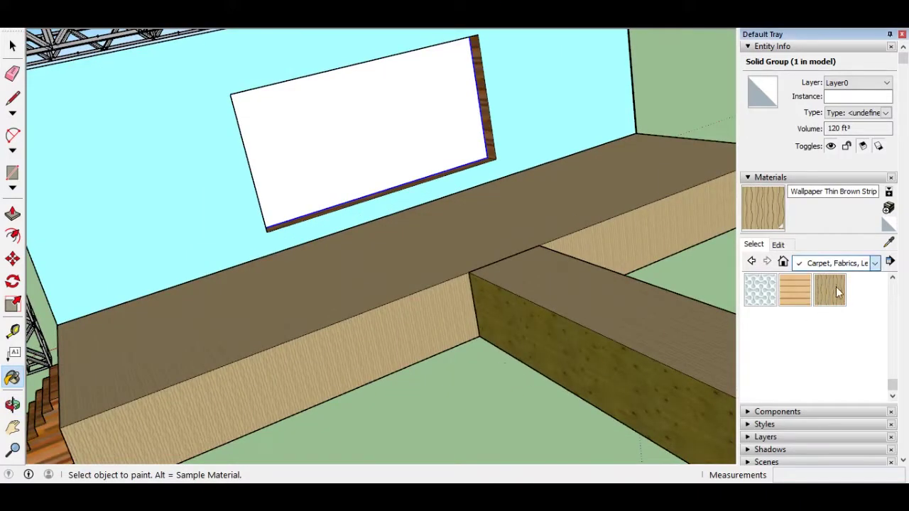
scroll(823, 266, "up", 3)
key("space")
scroll(453, 379, "down", 3)
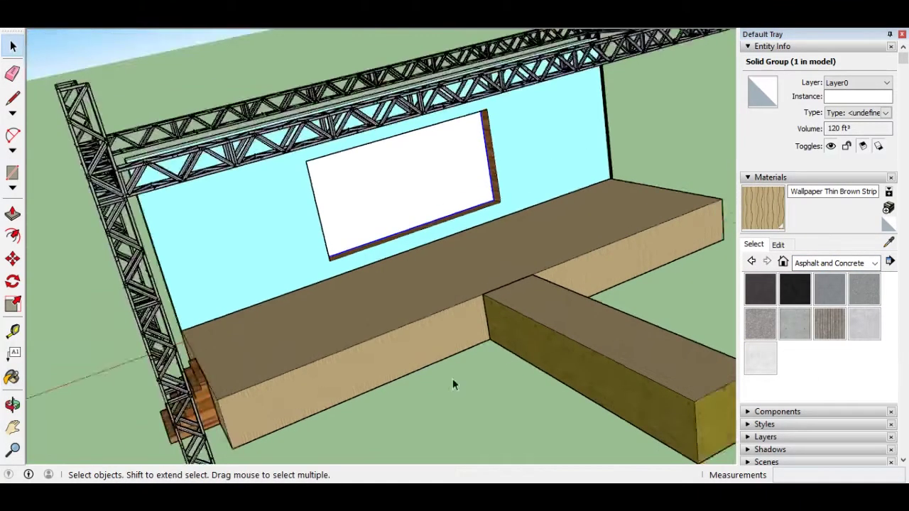
mouse_move(452, 379)
middle_mouse_down()
mouse_move(397, 356)
mouse_move(440, 319)
middle_mouse_up()
scroll(456, 299, "up", 3)
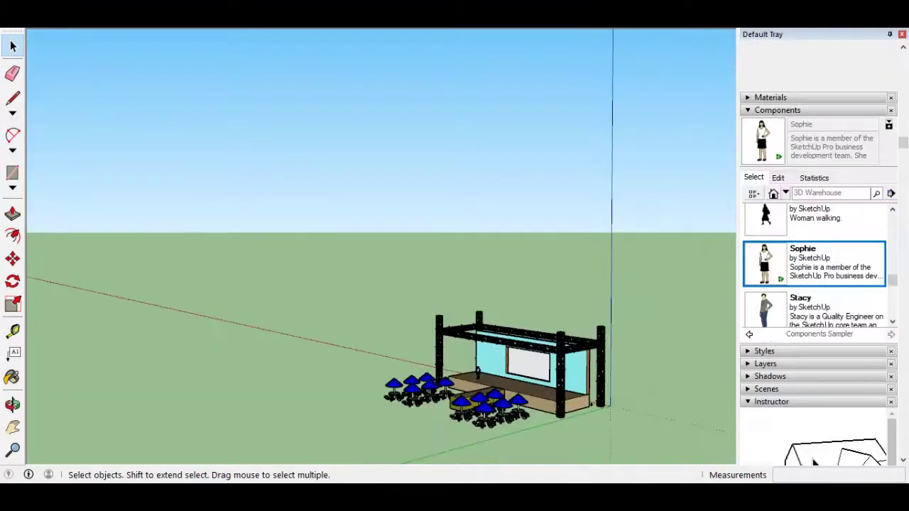
Place two Stacy standing figures on the stage, one at the centre and one at the right
scroll(384, 299, "up", 3)
middle_click_drag(384, 298, 426, 312)
left_click(801, 297)
left_click(424, 378)
left_click(800, 297)
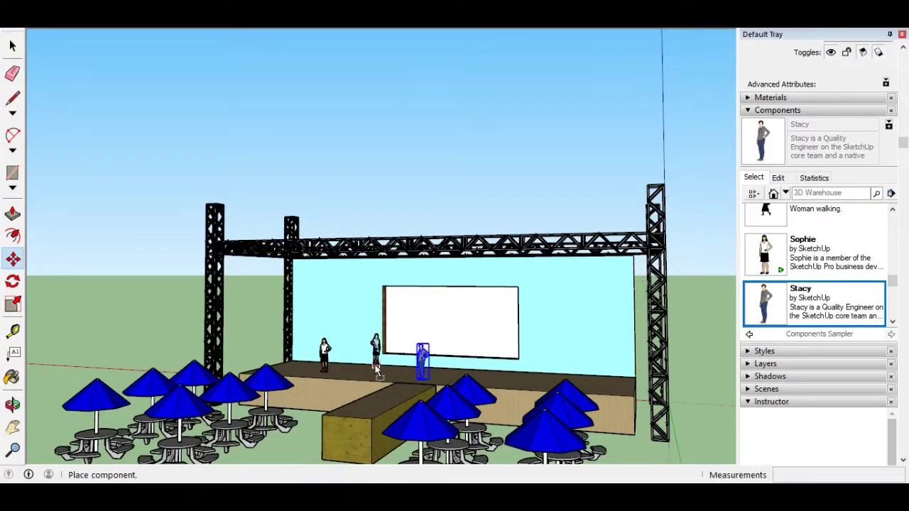
left_click(529, 381)
Pick the Drum kit component from the Music collection to place near the backdrop
scroll(810, 295, "down", 3)
scroll(809, 296, "down", 3)
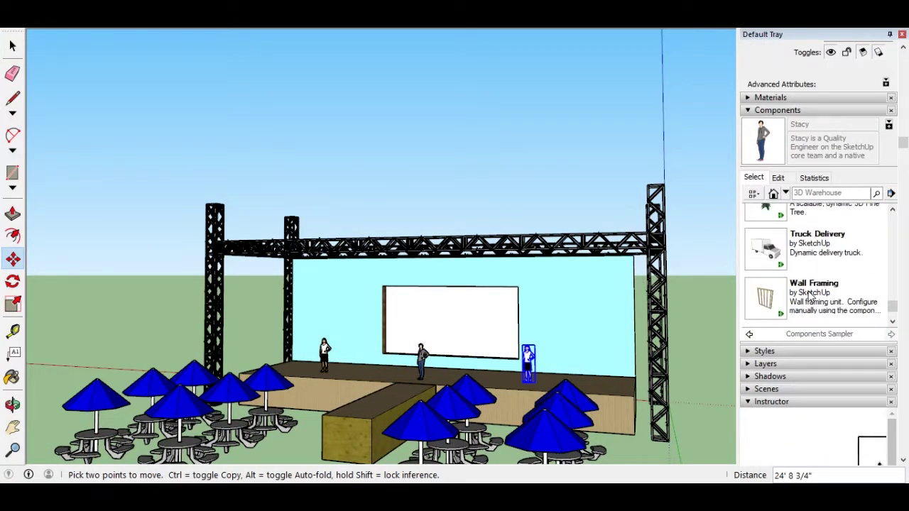
scroll(810, 297, "up", 3)
scroll(802, 291, "up", 5)
scroll(792, 288, "down", 3)
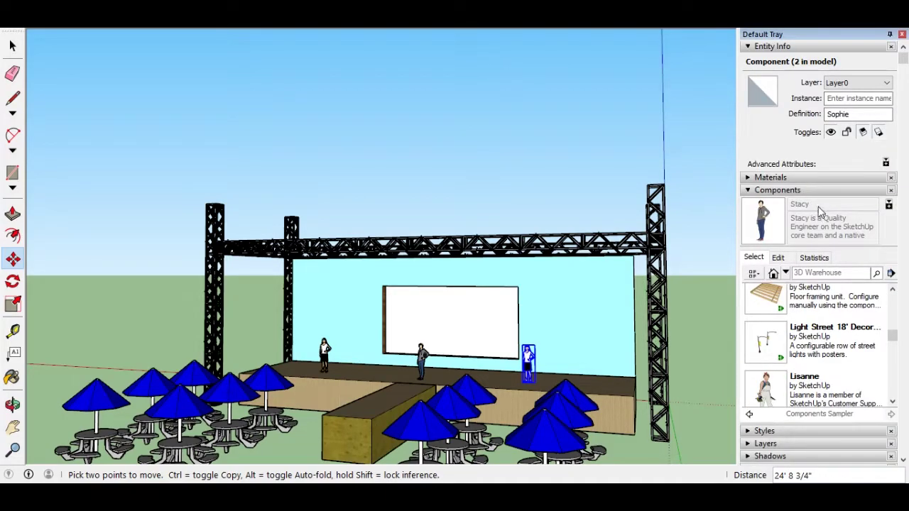
scroll(839, 383, "down", 3)
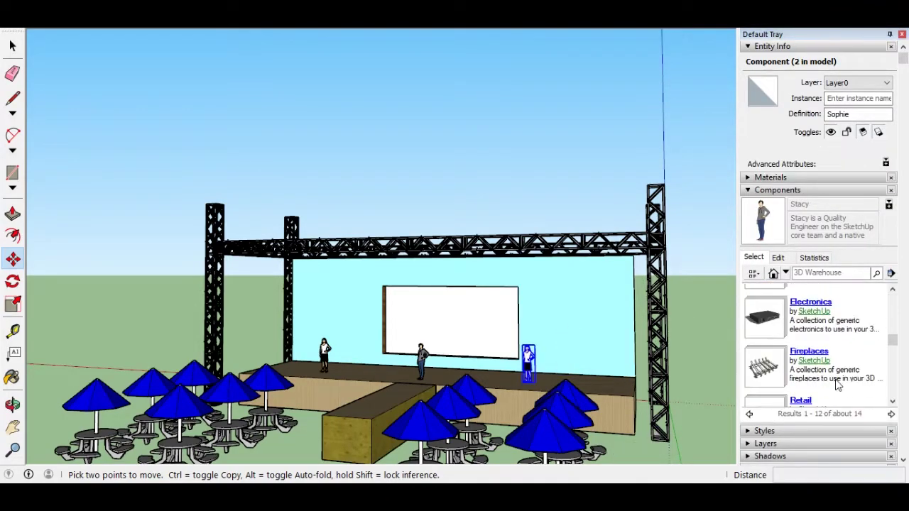
scroll(827, 380, "up", 2)
left_click(777, 339)
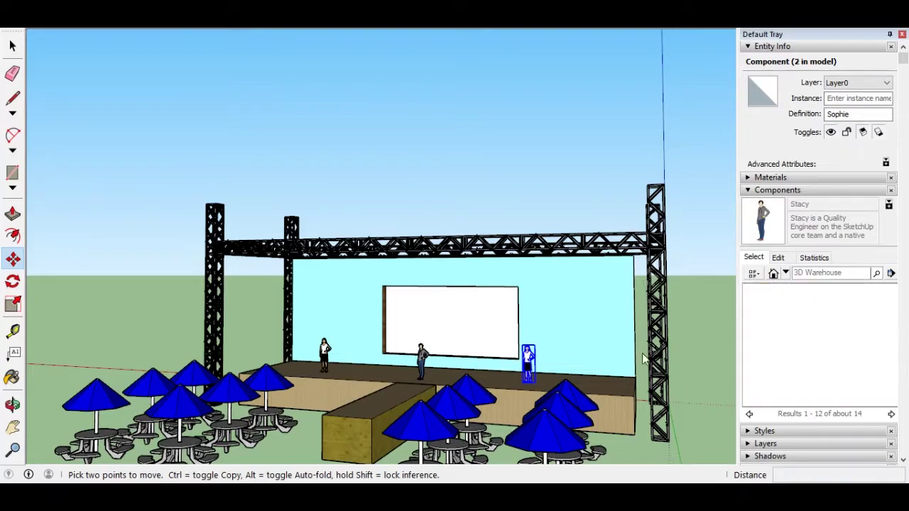
left_click(767, 360)
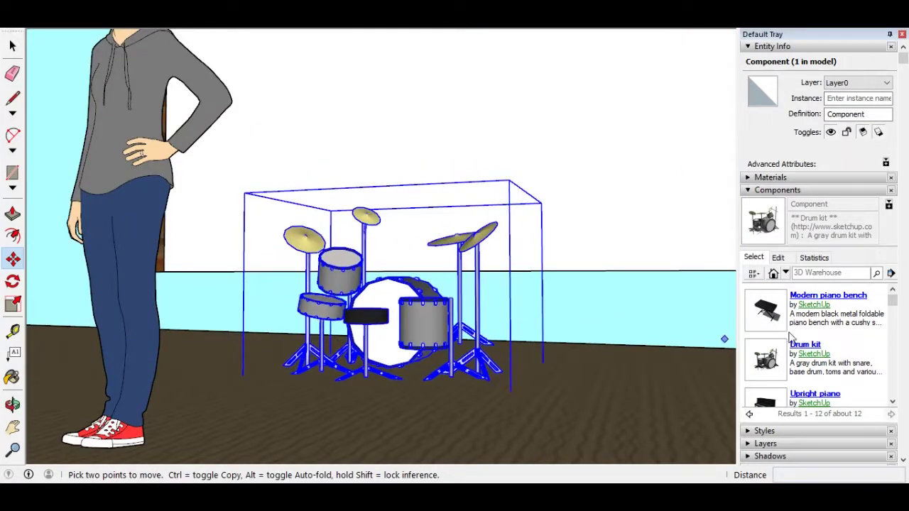
Set the drum kit down on the stage and place a piano bench
scroll(639, 402, "down", 5)
key("space")
left_click(627, 377)
middle_click_drag(628, 377, 557, 419)
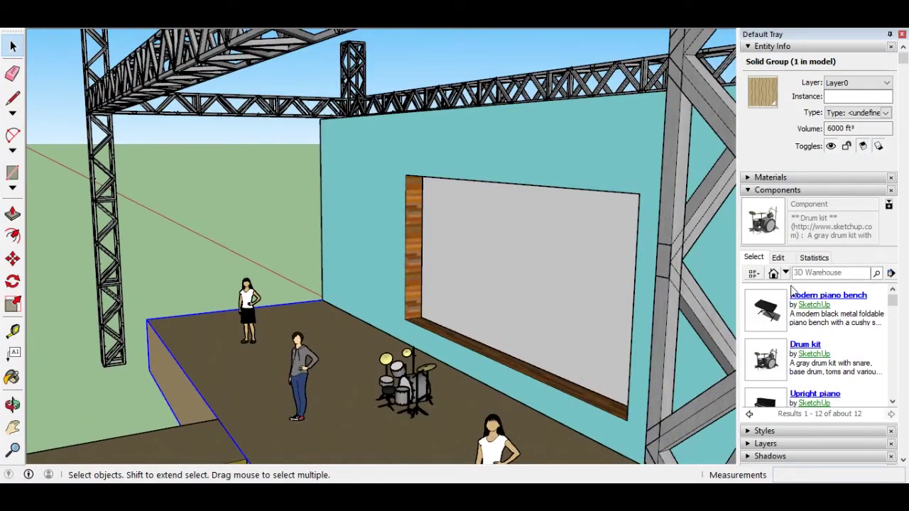
left_click(771, 305)
left_click(332, 347)
Add a music stand near the front and a guitar stand beside the drums
scroll(845, 355, "down", 3)
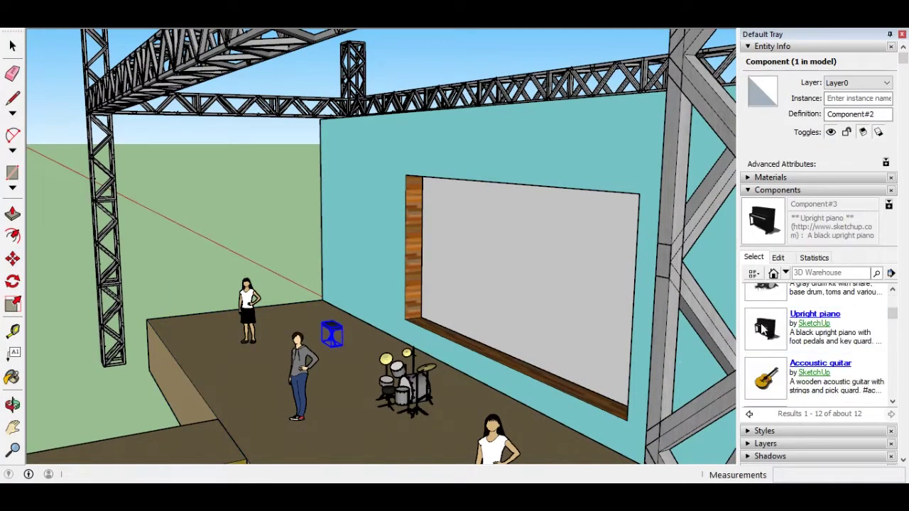
scroll(849, 390, "down", 3)
scroll(849, 391, "down", 2)
left_click(810, 356)
scroll(838, 341, "up", 3)
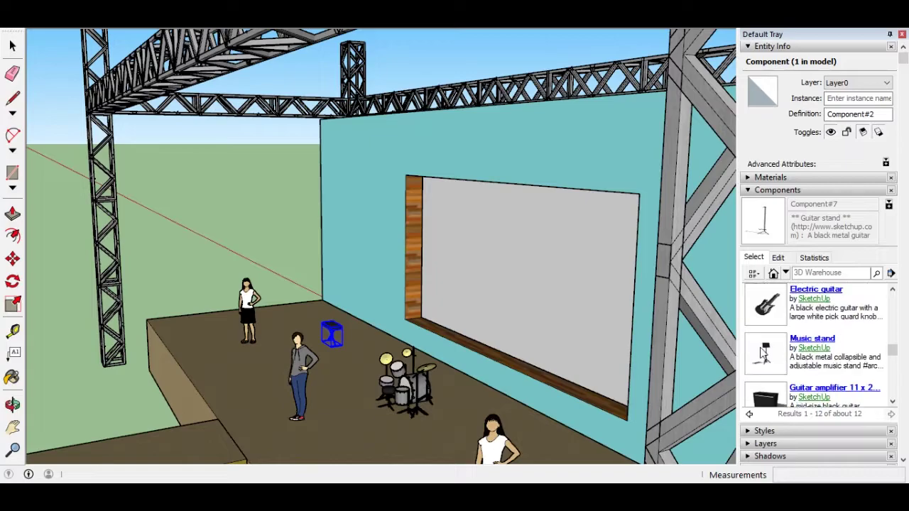
left_click(812, 339)
left_click(270, 432)
scroll(816, 356, "down", 2)
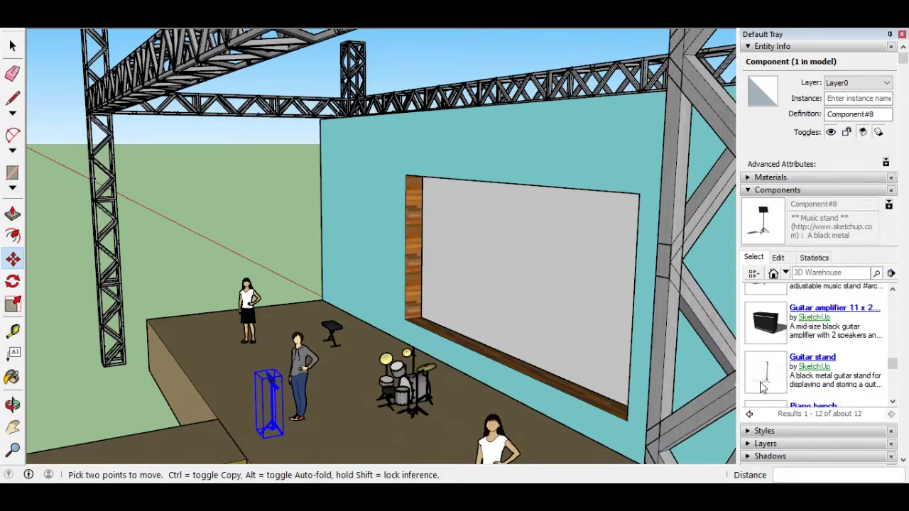
left_click(840, 379)
left_click(335, 382)
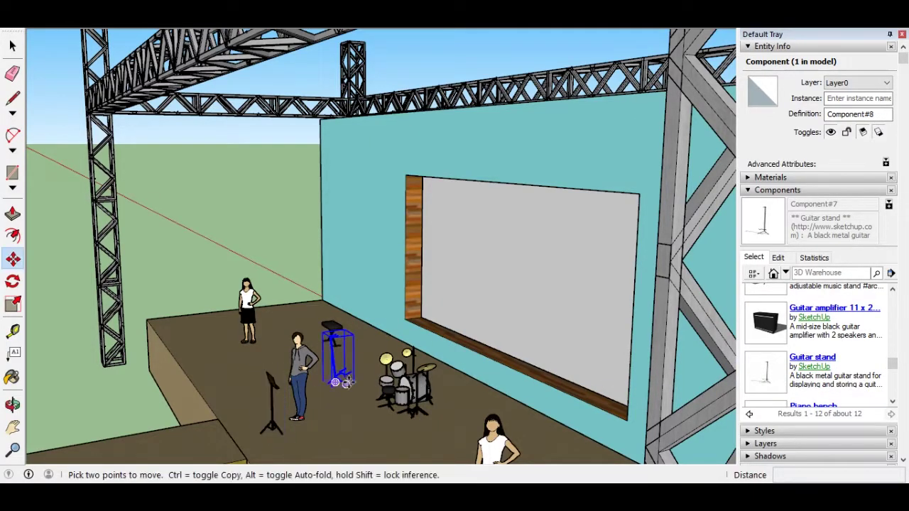
Place the electric guitar and rotate it so it leans upright at an angle
scroll(817, 348, "down", 2)
scroll(817, 348, "up", 5)
left_click(765, 304)
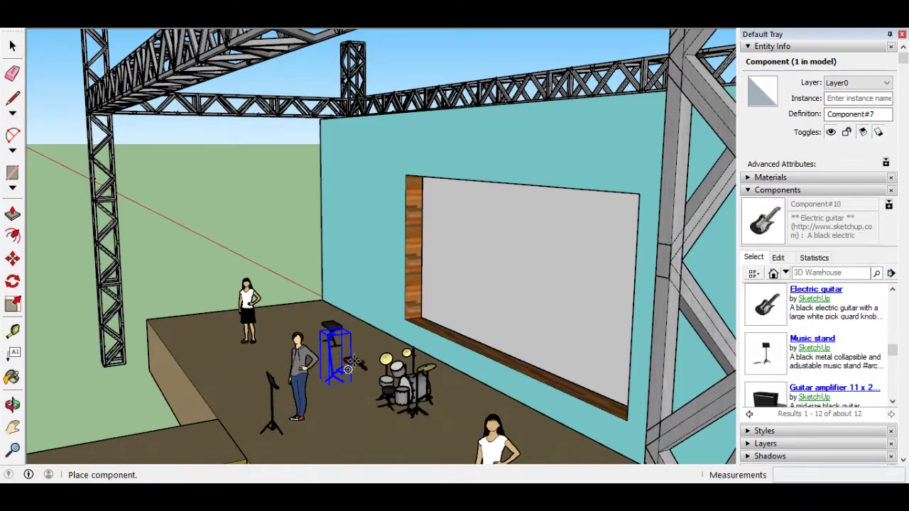
left_click(292, 380)
middle_click_drag(291, 380, 213, 355)
scroll(320, 370, "up", 3)
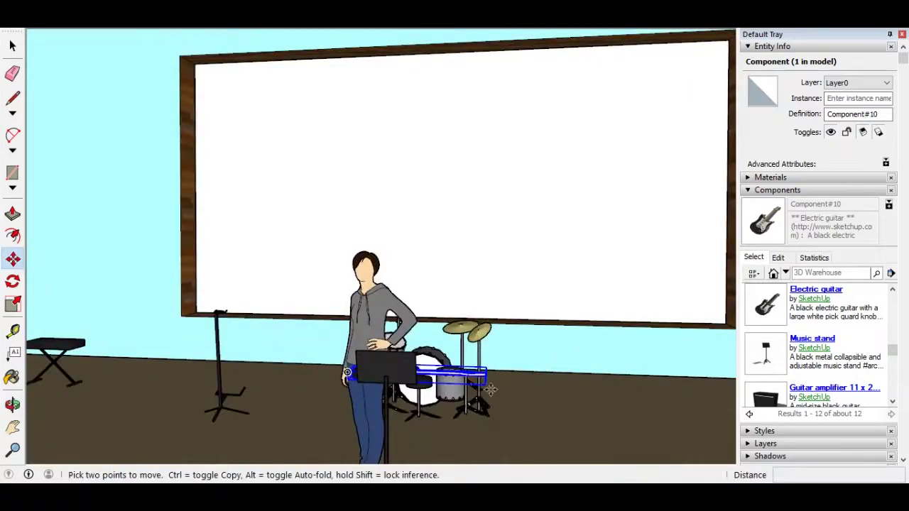
left_click_drag(398, 334, 455, 426)
middle_click_drag(405, 359, 454, 369)
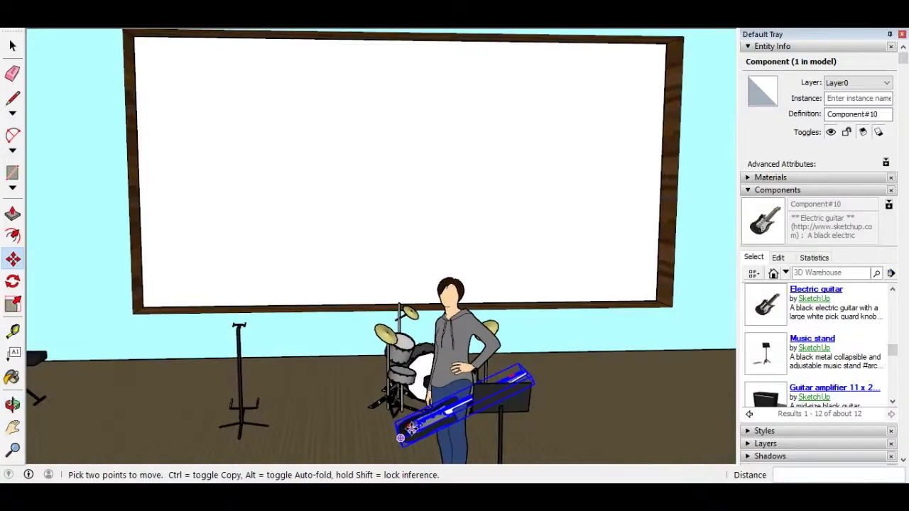
left_click_drag(404, 444, 419, 425)
scroll(416, 426, "up", 3)
middle_click_drag(415, 426, 640, 412)
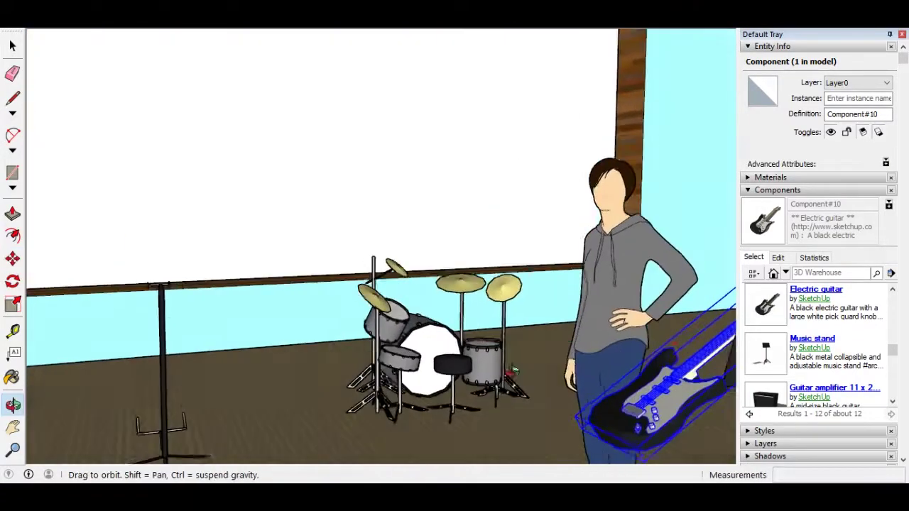
mouse_move(640, 412)
left_mouse_down()
mouse_move(631, 429)
mouse_move(604, 433)
left_mouse_up()
left_click(11, 49)
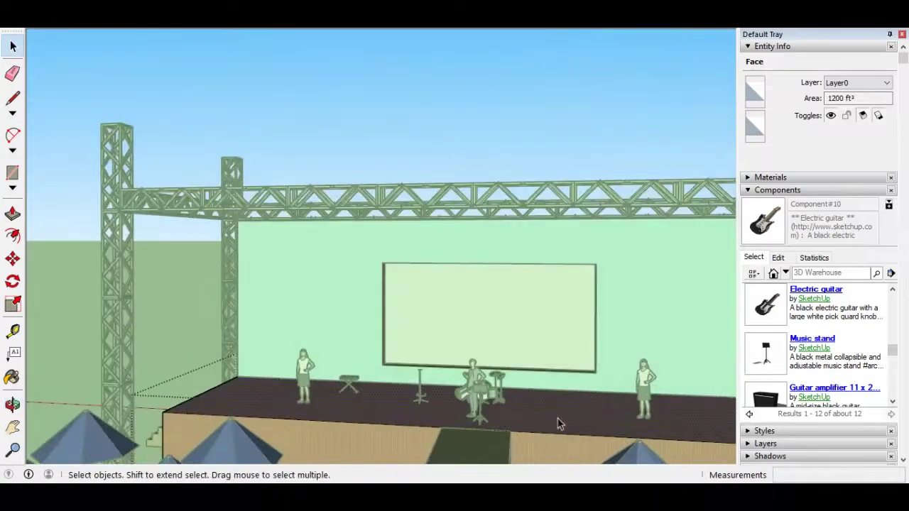
Place a guitar amplifier on the stage near the drum kit
scroll(837, 357, "down", 3)
scroll(837, 358, "up", 2)
left_click(766, 323)
left_click(460, 348)
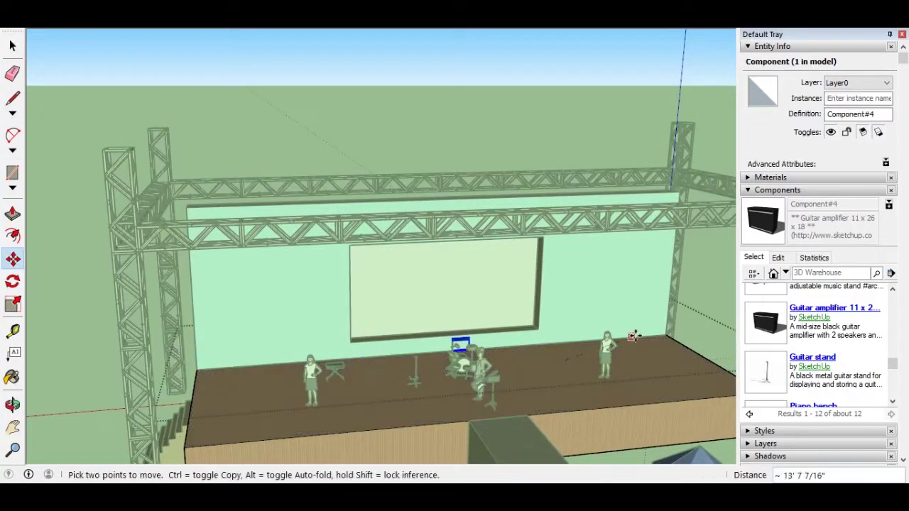
mouse_move(571, 347)
middle_mouse_down("shift")
mouse_move(538, 356)
mouse_move(579, 349)
middle_mouse_up("shift")
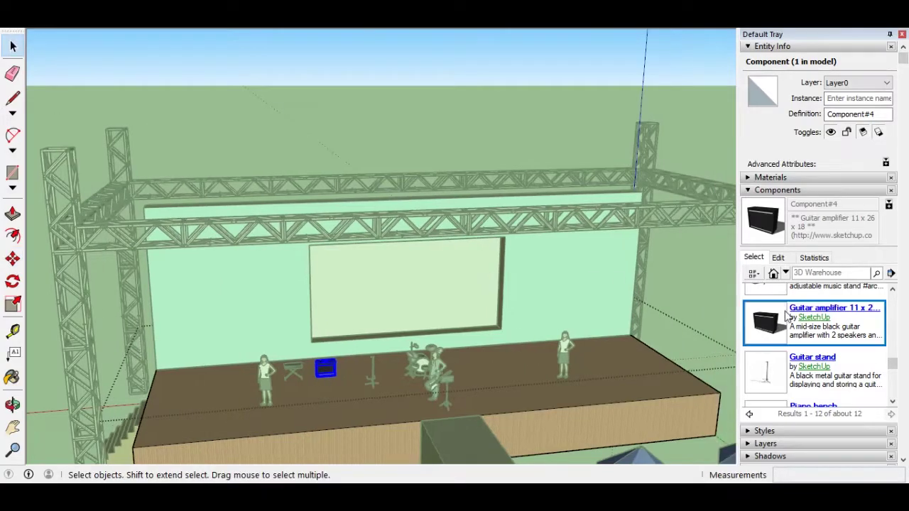
scroll(576, 383, "up", 3)
mouse_move(574, 406)
middle_mouse_down()
mouse_move(345, 391)
mouse_move(279, 365)
mouse_move(479, 315)
mouse_move(94, 382)
middle_mouse_up()
scroll(487, 343, "down", 3)
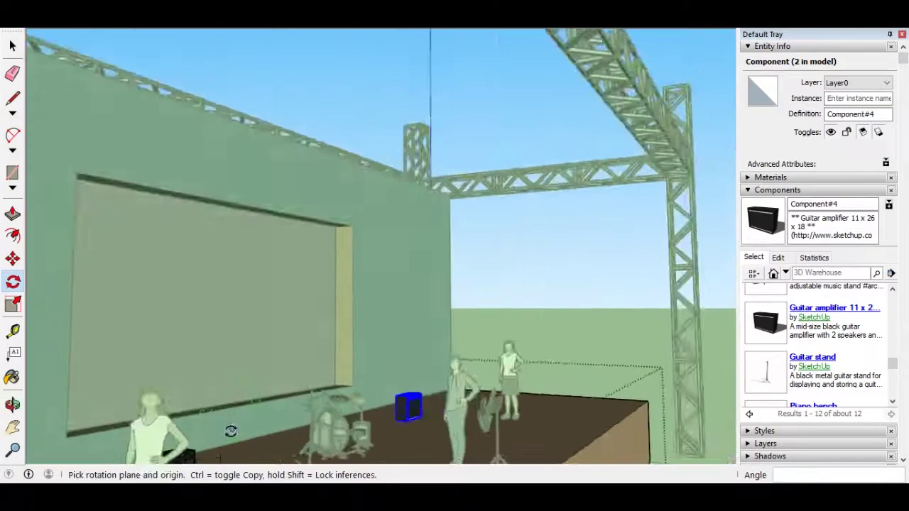
middle_click_drag(231, 431, 204, 404)
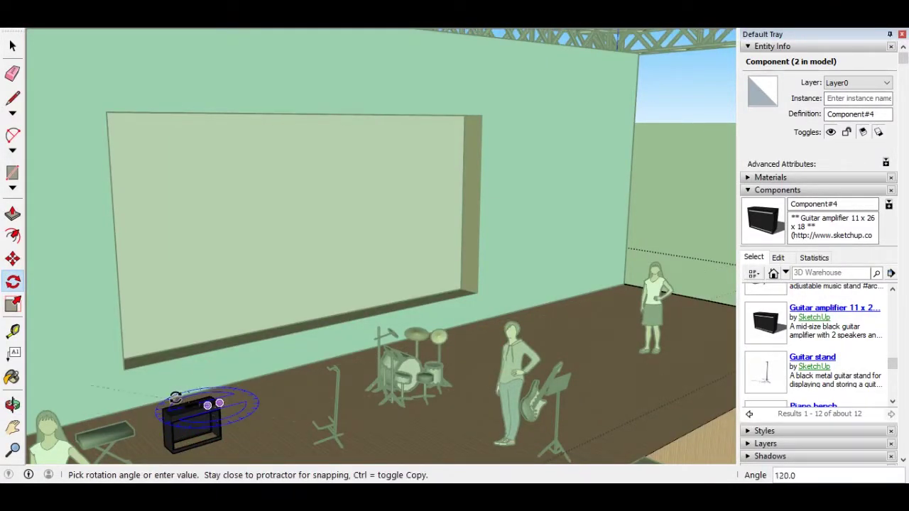
scroll(174, 398, "up", 5)
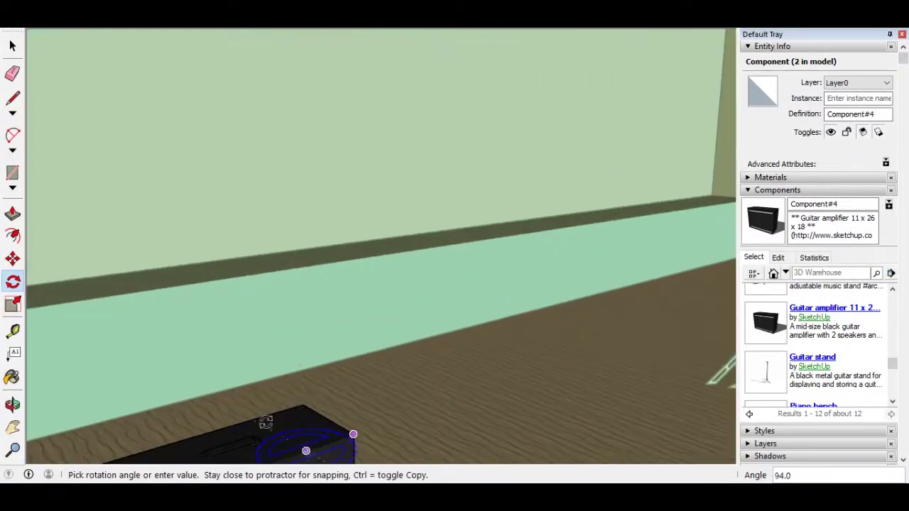
Rotate the amplifier so it faces the audience
left_click(391, 420)
scroll(493, 317, "down", 5)
scroll(666, 275, "up", 5)
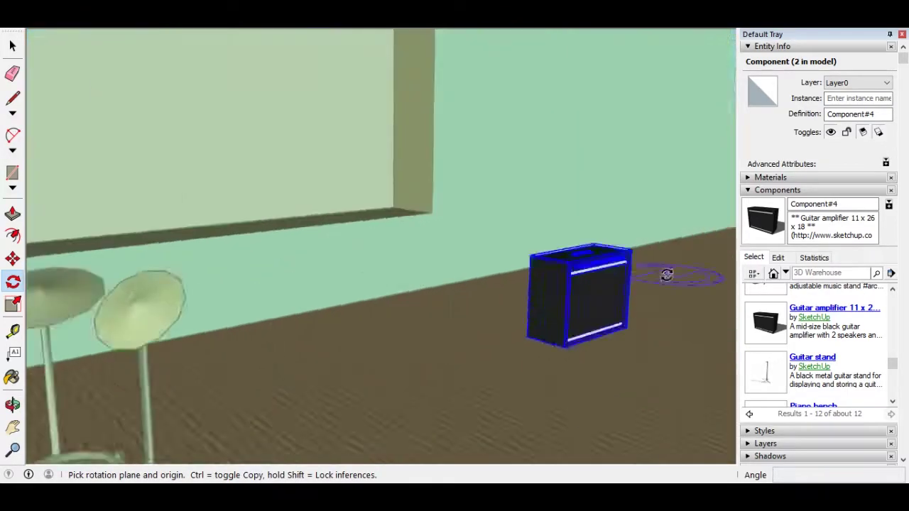
scroll(666, 274, "down", 5)
key("space")
left_click(72, 457)
left_click(375, 345)
key("q")
middle_click_drag(375, 345, 395, 269)
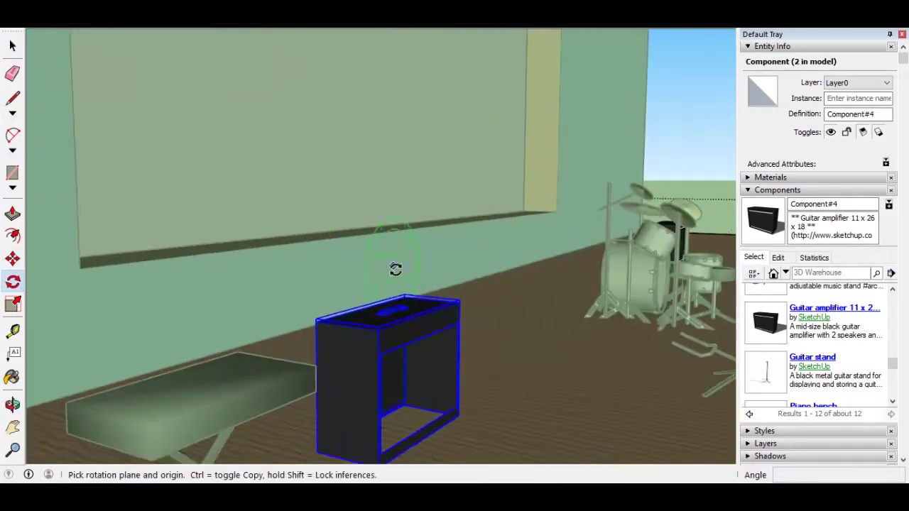
left_click(422, 311)
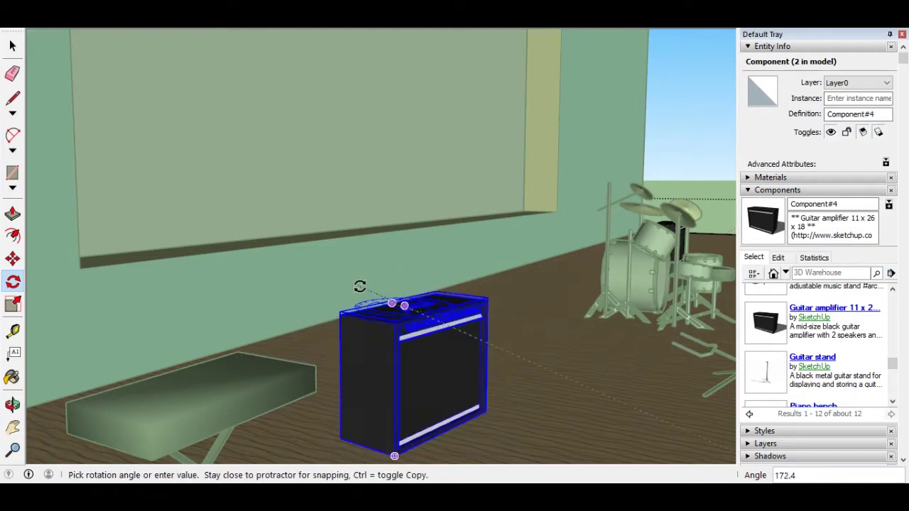
left_click(359, 286)
Select the guitar stand and anchor its rotation at the base
scroll(424, 355, "down", 5)
scroll(424, 356, "up", 3)
scroll(481, 384, "up", 3)
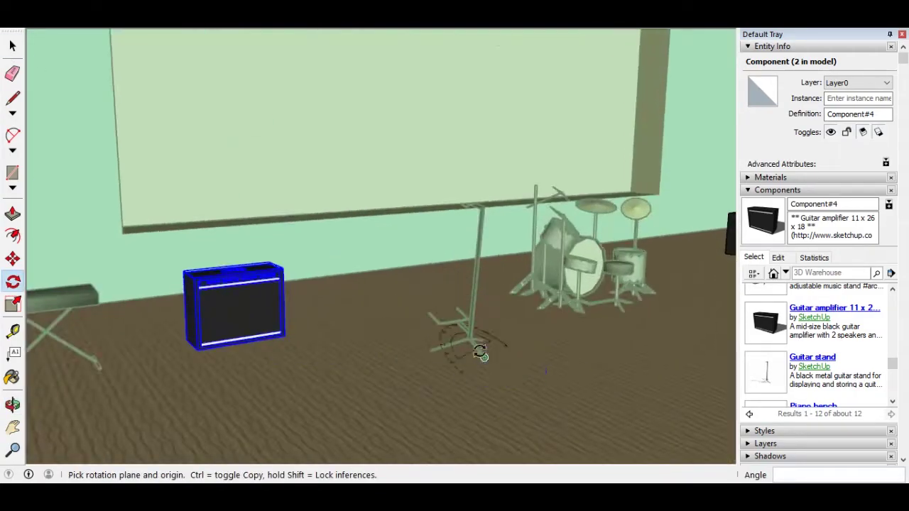
left_click(480, 295)
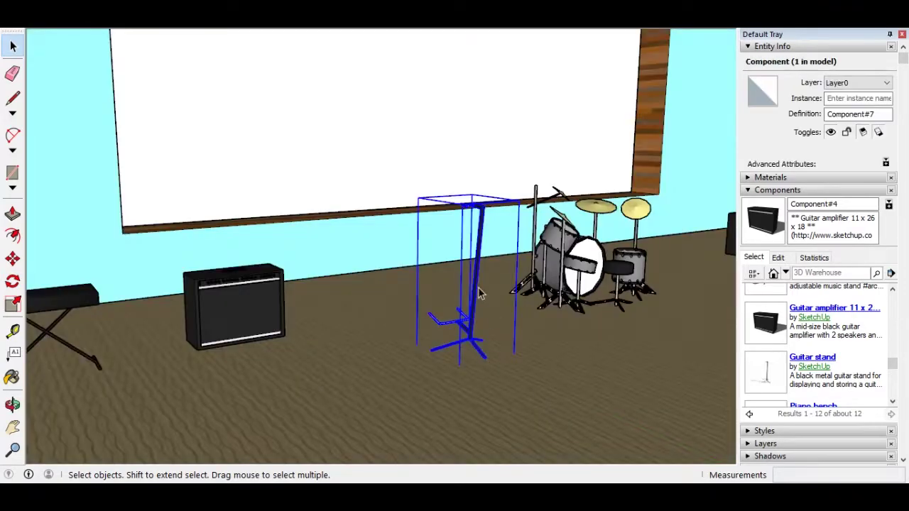
left_click(469, 322)
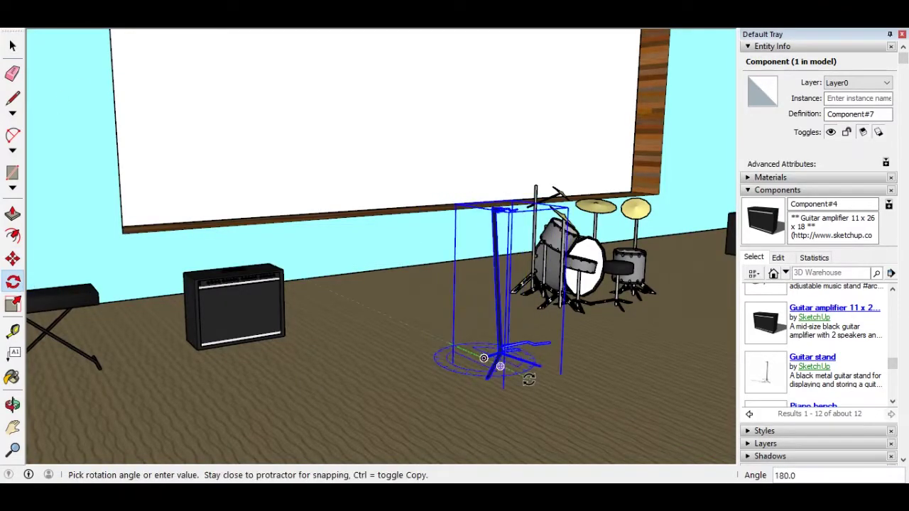
Insert the 'Guitar stand with acoustic guitar' component and rotate it into place
scroll(838, 204, "up", 2)
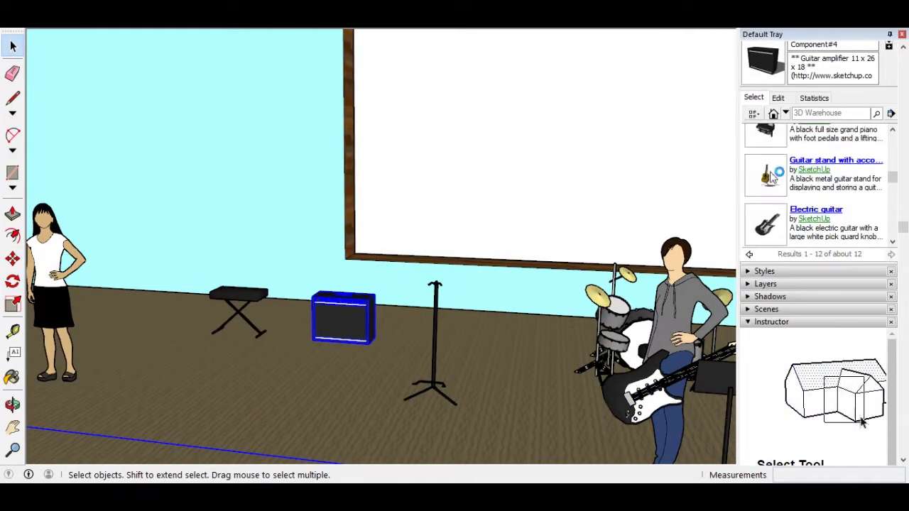
left_click(831, 174)
left_click(504, 399)
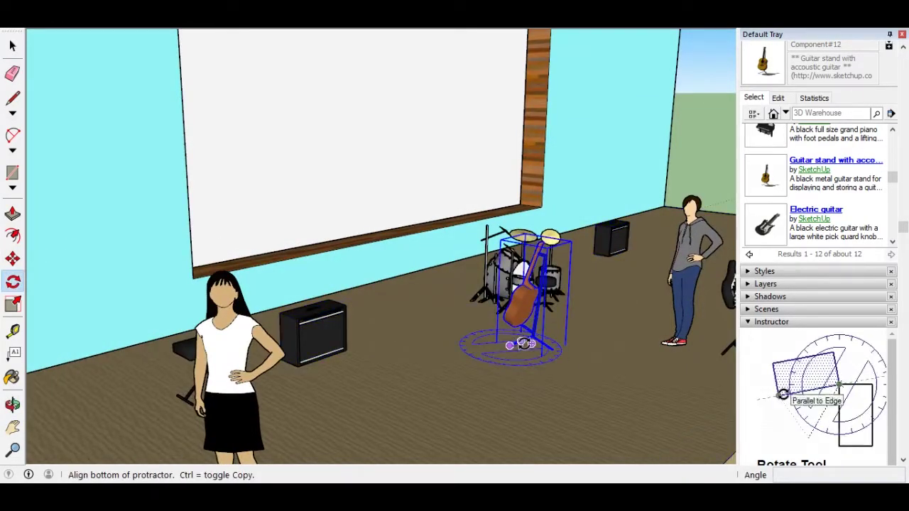
left_click(526, 346)
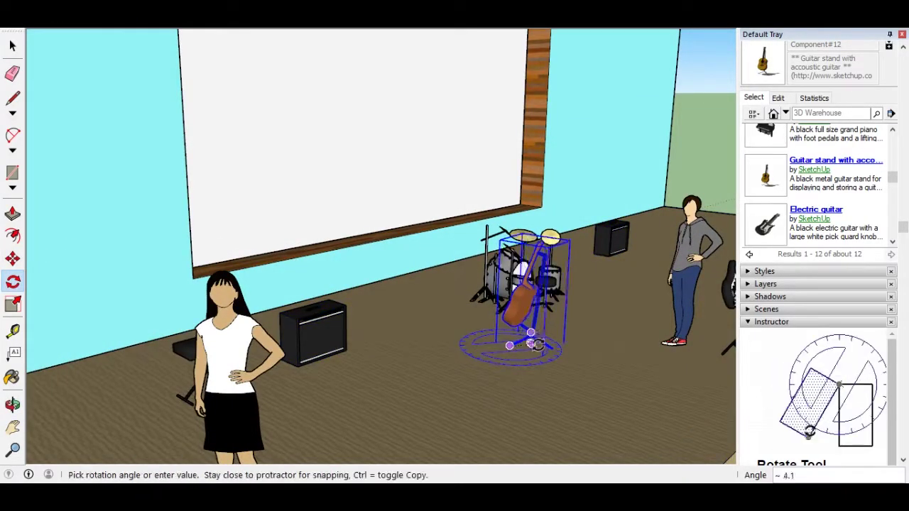
left_click(523, 366)
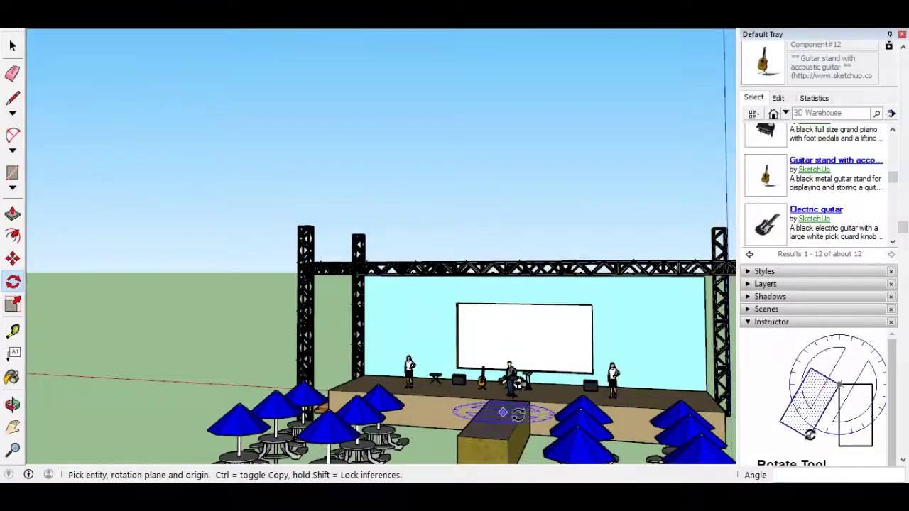
Place 'Single Source' 3D text diagonally on the backdrop and enlarge it
middle_click_drag(519, 416, 398, 298)
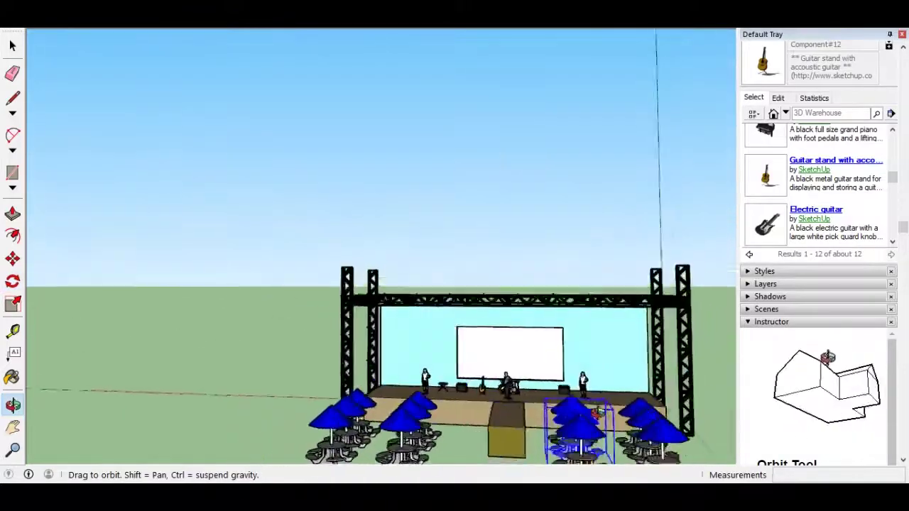
scroll(308, 182, "up", 5)
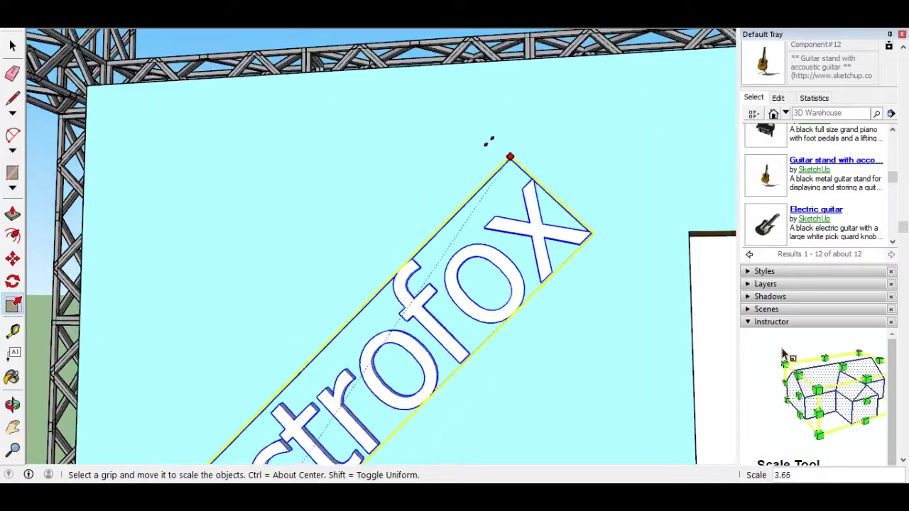
scroll(489, 141, "down", 5)
key("space")
middle_click_drag(615, 380, 348, 319)
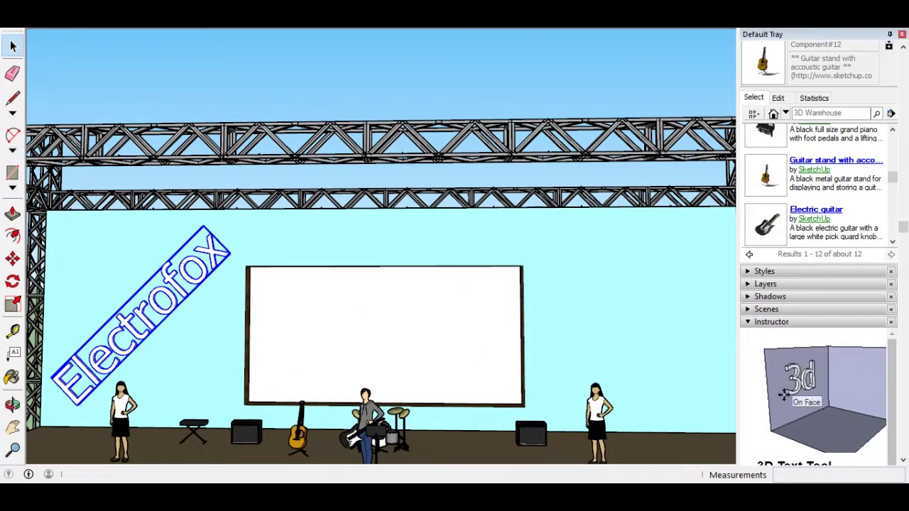
left_click(595, 331)
left_click_drag(625, 305, 618, 334)
key("s")
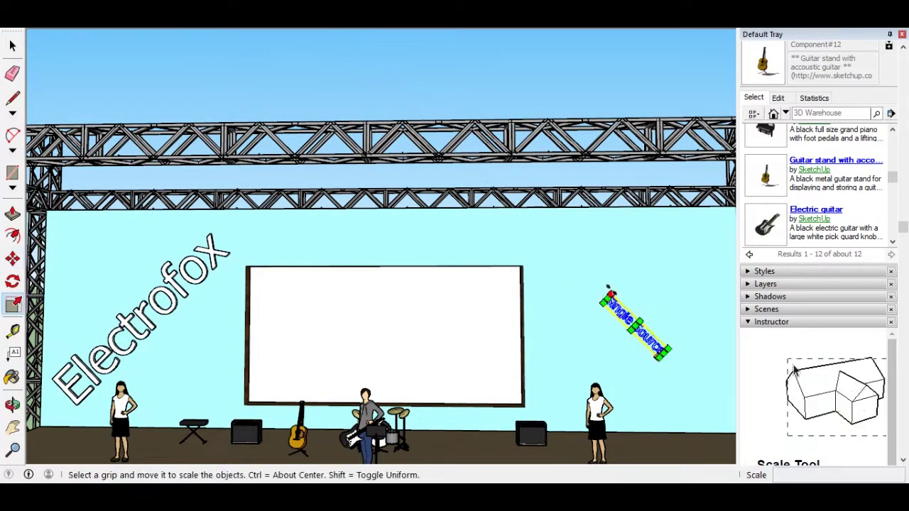
left_click_drag(668, 364, 680, 418)
Place 'Electrofoxtech.com' 3D text above the screen and scale it larger
key("space")
double_click(158, 312)
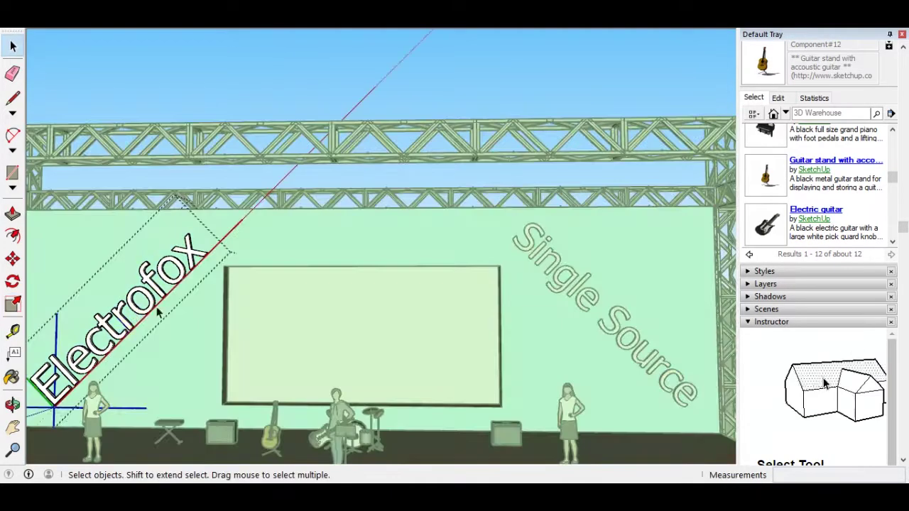
scroll(310, 324, "down", 5)
middle_click_drag(311, 325, 305, 310)
scroll(304, 311, "up", 5)
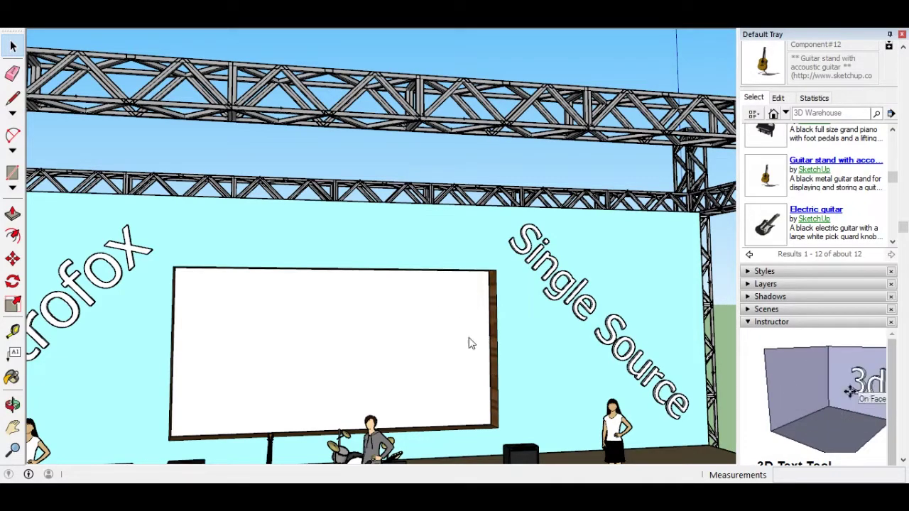
left_click(397, 242)
key("s")
left_click_drag(254, 227, 326, 206)
key("space")
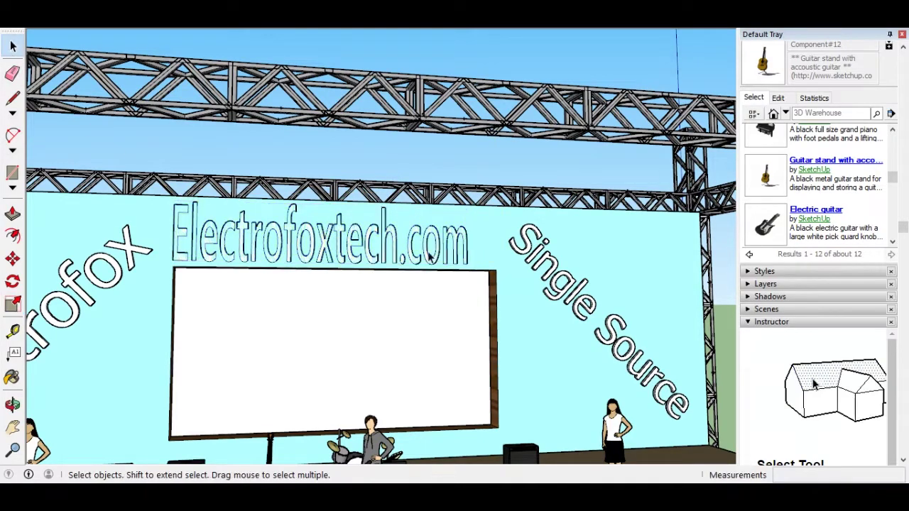
key("m")
mouse_move(340, 245)
middle_mouse_down()
mouse_move(708, 324)
mouse_move(368, 348)
middle_mouse_up()
scroll(708, 325, "down", 5)
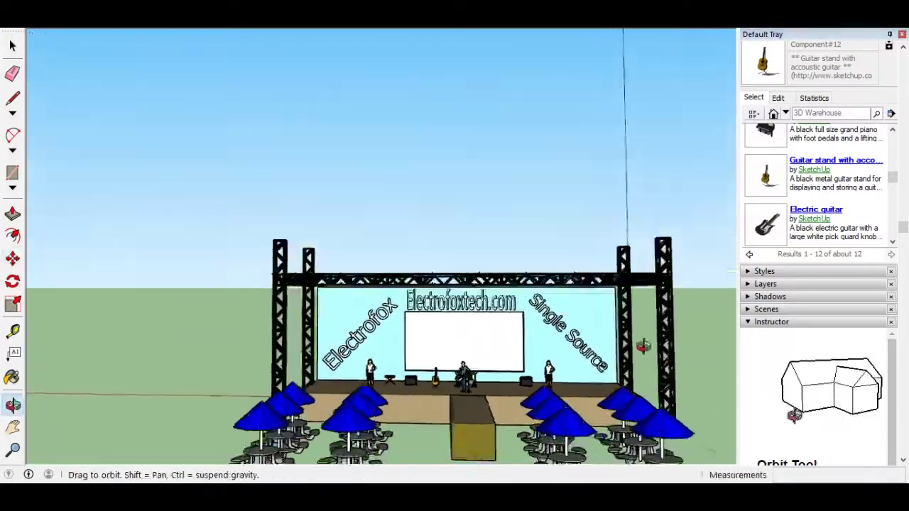
Paint the selected screen panel with the Water Dark Blue material from the Water collection
scroll(367, 348, "up", 3)
key("space")
left_click(367, 349)
left_click(769, 177)
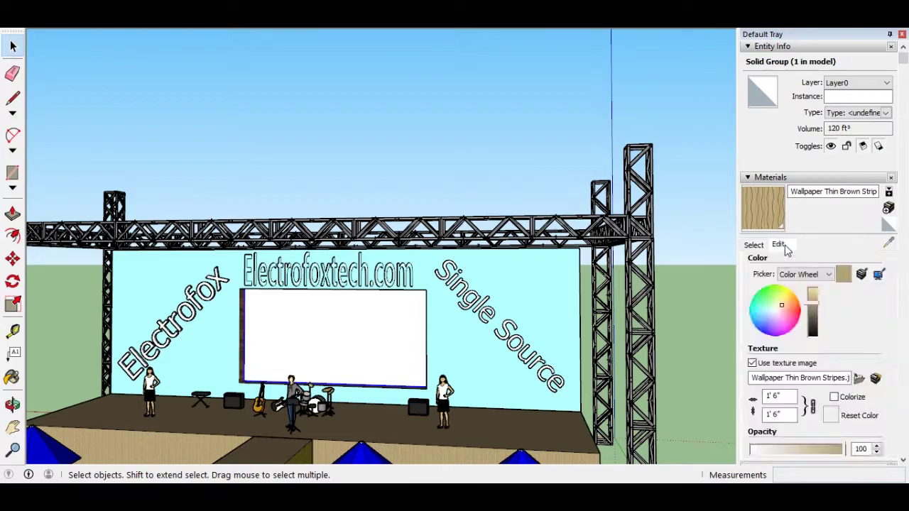
scroll(837, 263, "up", 3)
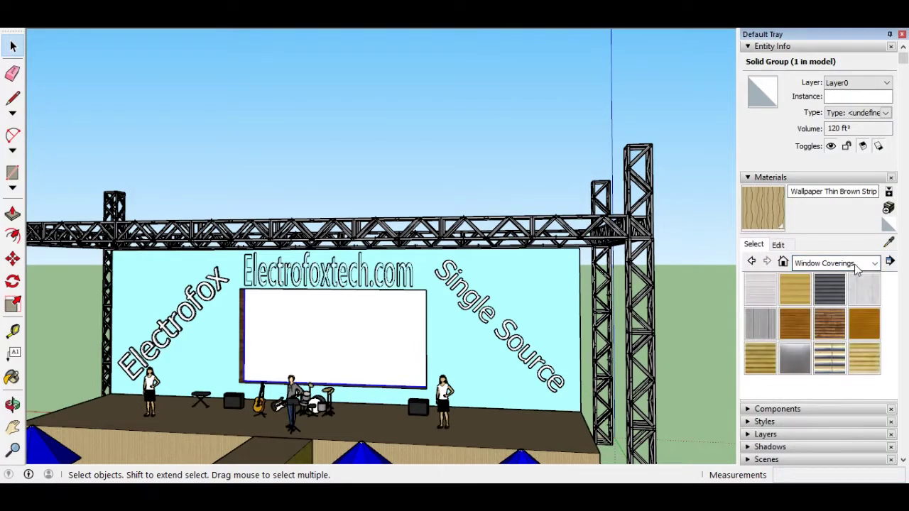
left_click(762, 290)
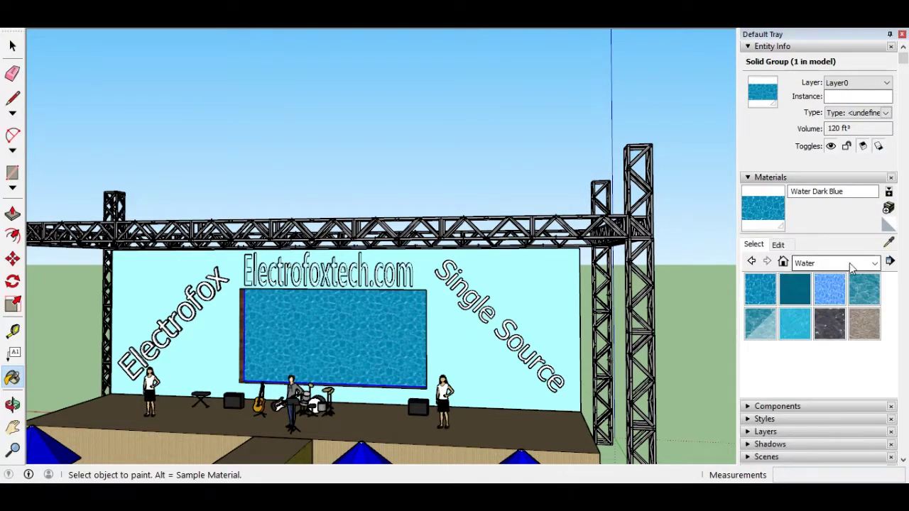
left_click(779, 245)
scroll(835, 309, "down", 2)
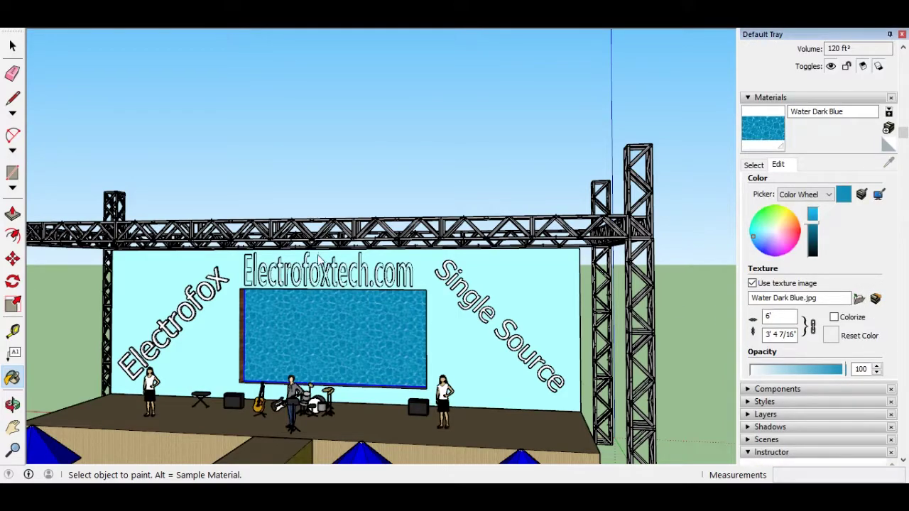
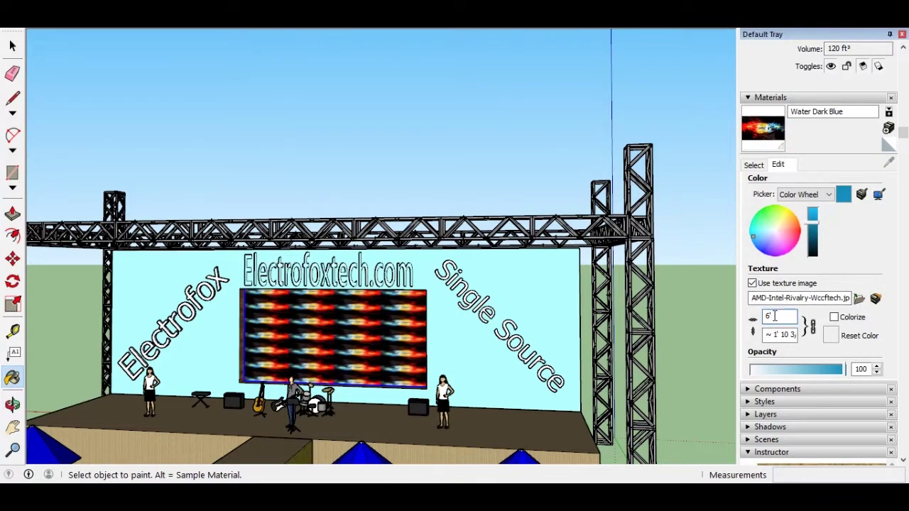
Try screen texture widths of 1', 6' and 50', then revert to 6'
type("1")
key("Return")
key("Return")
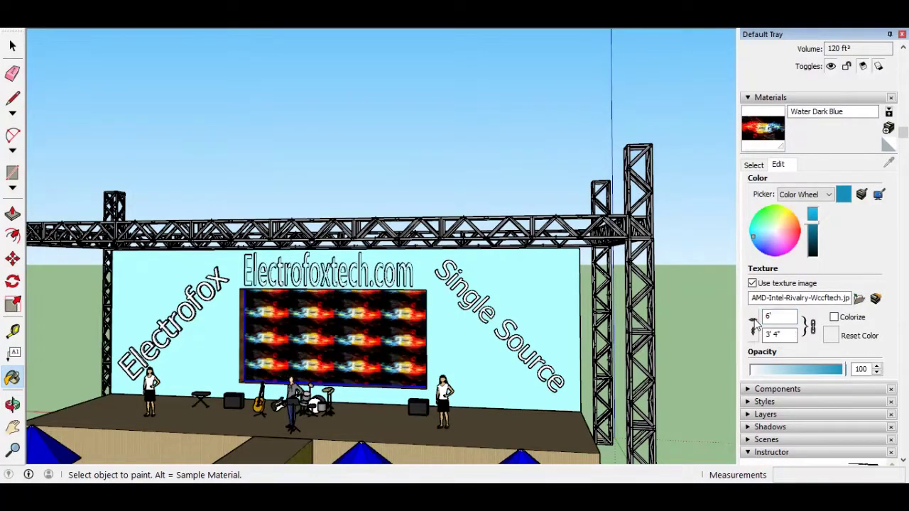
type("6")
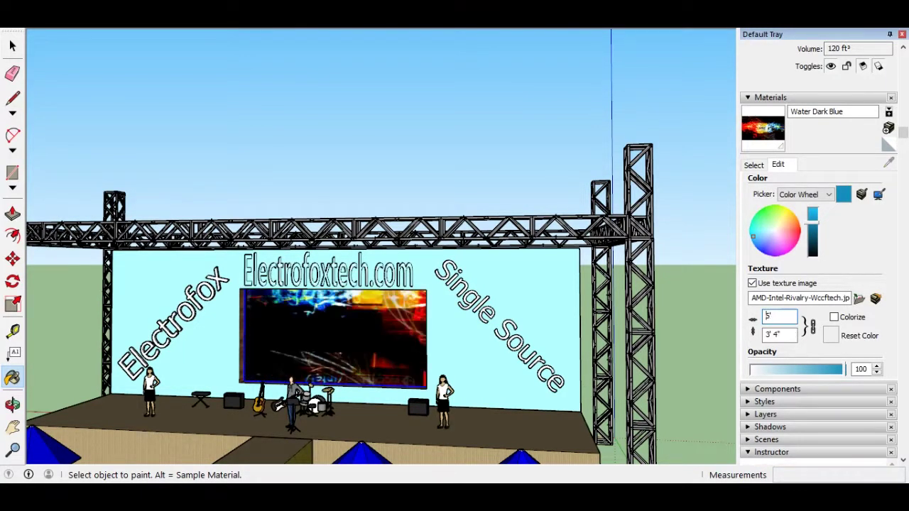
key("Return")
type("50'")
key("Return")
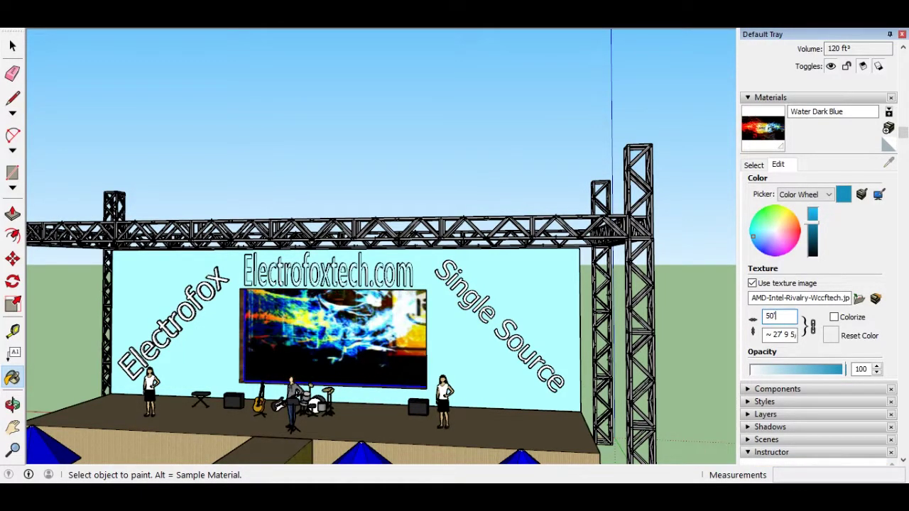
key("ctrl+z")
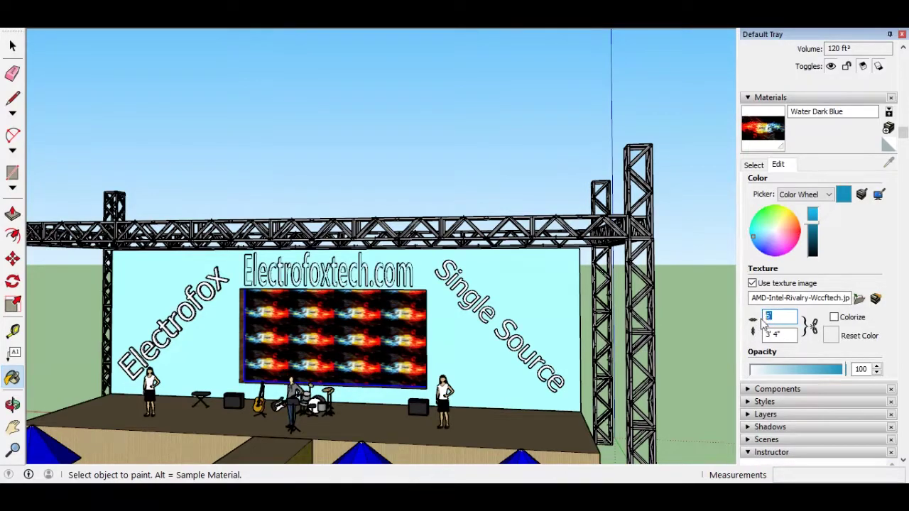
key("Return")
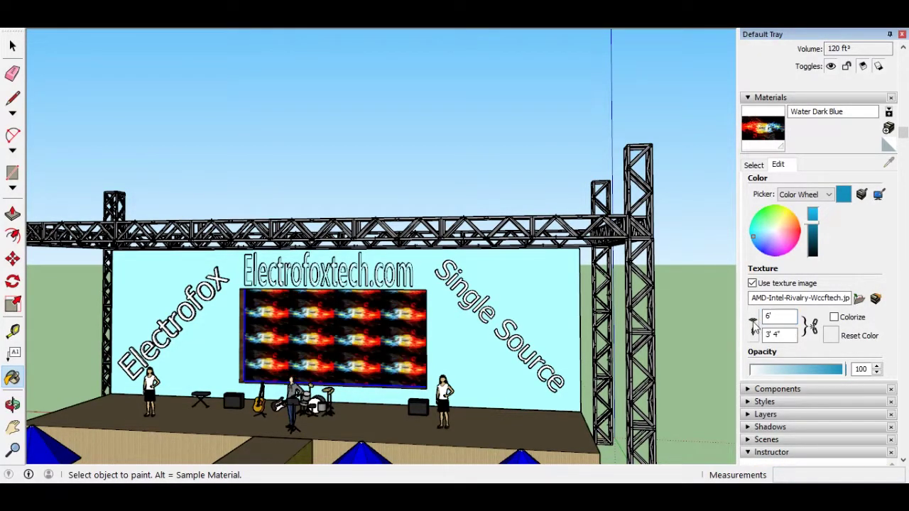
Set the texture width to 5 inches and tint the screen material brown
type("5")
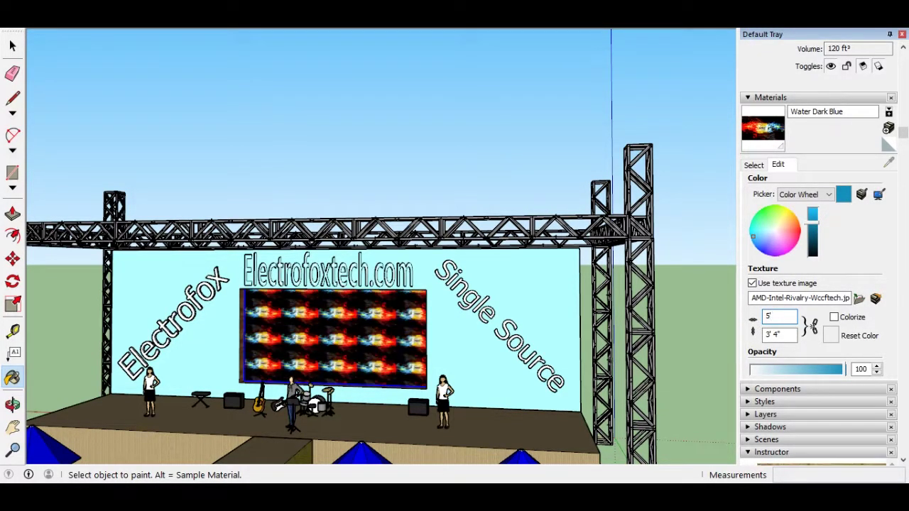
key("BackSpace")
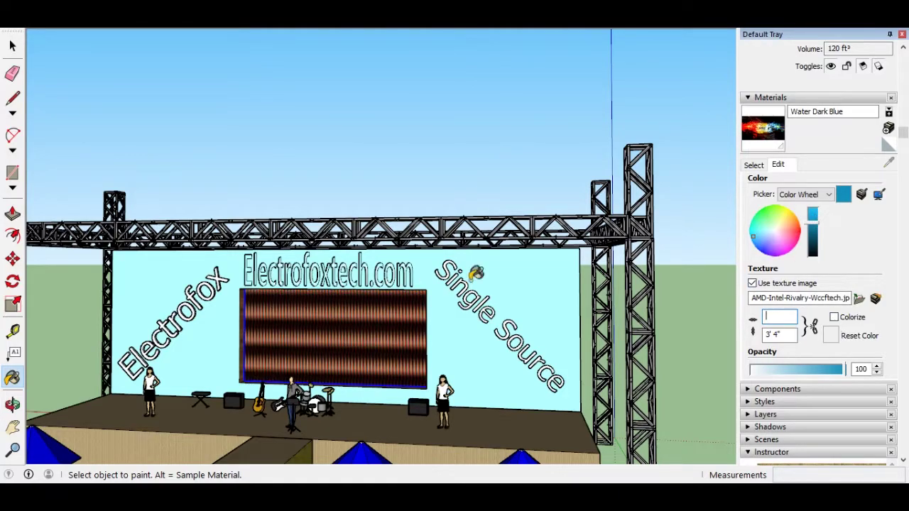
type("5")
key("Return")
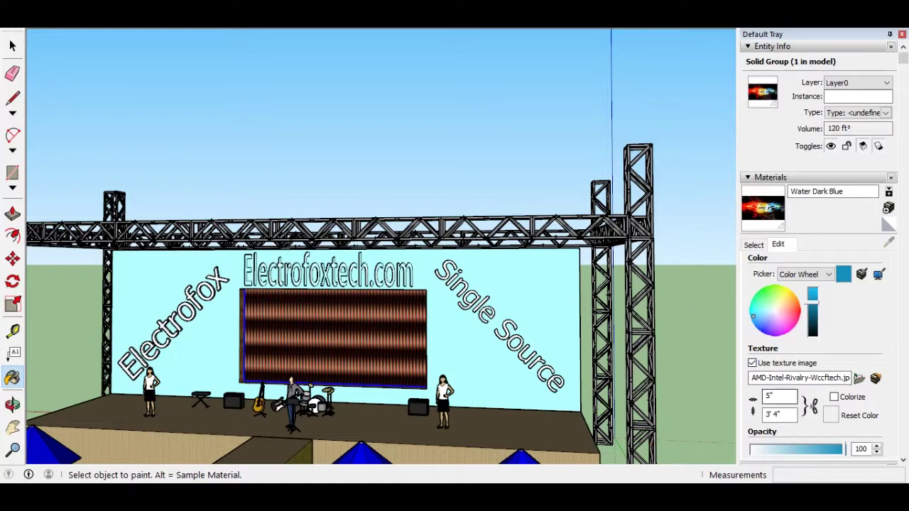
left_click(880, 277)
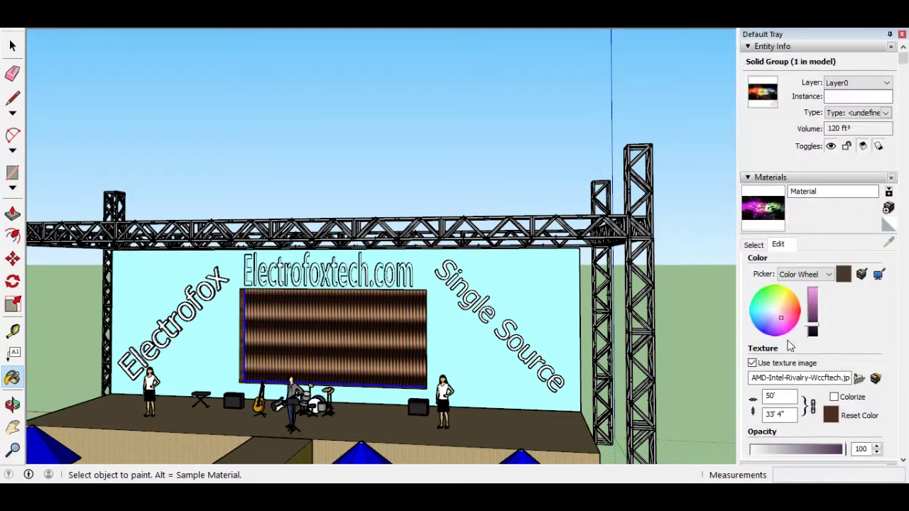
Set the purple image material's texture width to 50, then paint the LED screen with it from In Model
double_click(780, 397)
type("50")
key("Return")
left_click(755, 244)
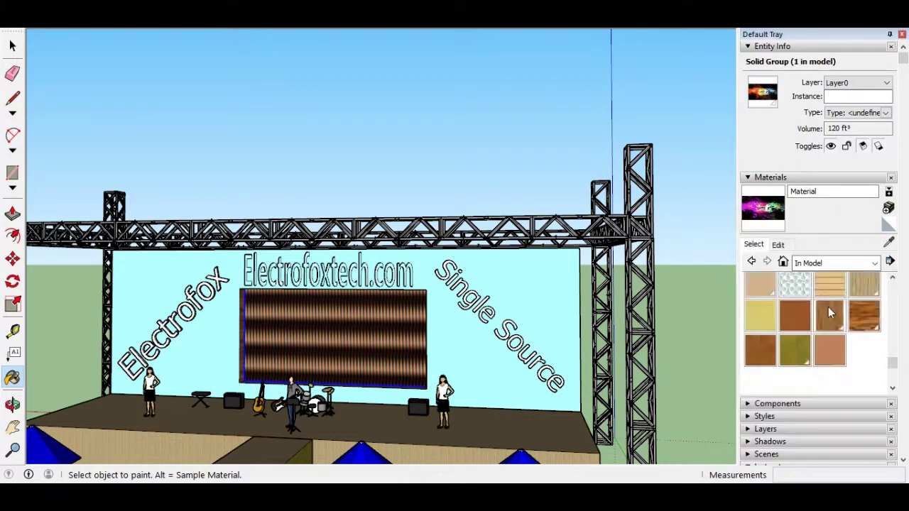
left_click(784, 262)
left_click(830, 348)
left_click(864, 348)
left_click(334, 334)
Orbit and zoom around the stage to view the newly painted screen
middle_click_drag(334, 334, 426, 320)
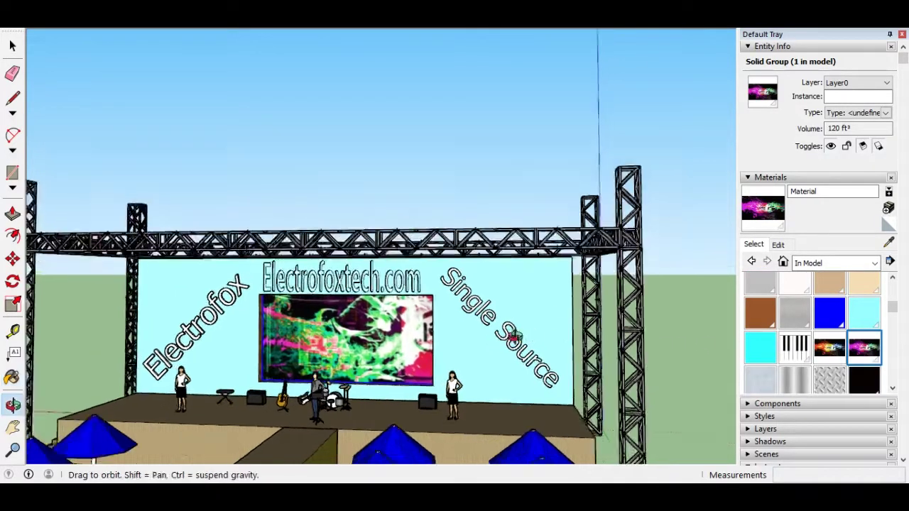
scroll(529, 348, "down", 5)
scroll(529, 348, "up", 3)
mouse_move(529, 349)
middle_mouse_down()
mouse_move(536, 361)
mouse_move(512, 373)
middle_mouse_up()
scroll(536, 362, "up", 2)
scroll(512, 373, "down", 3)
scroll(511, 373, "up", 2)
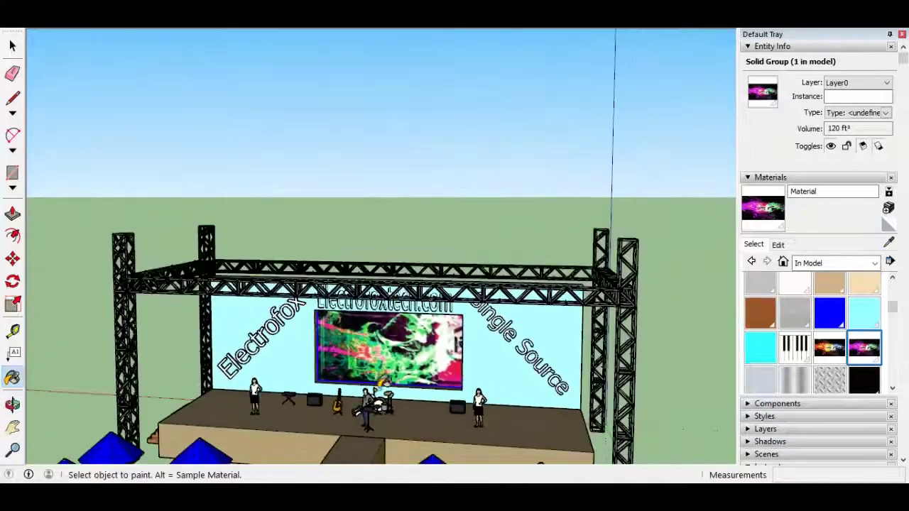
scroll(512, 373, "down", 2)
scroll(446, 383, "up", 2)
scroll(835, 318, "up", 3)
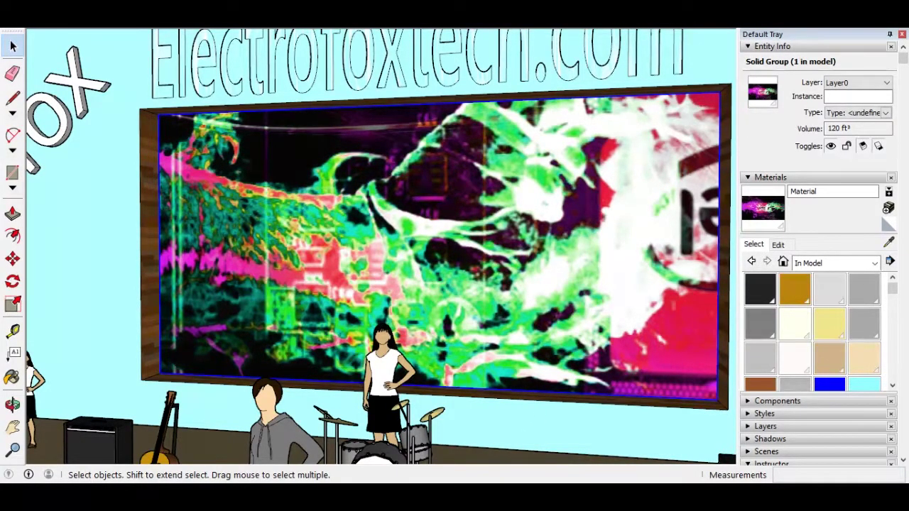
Inside the screen group, choose the DarkGoldenrod material and open it for editing to load the stage image
double_click(437, 275)
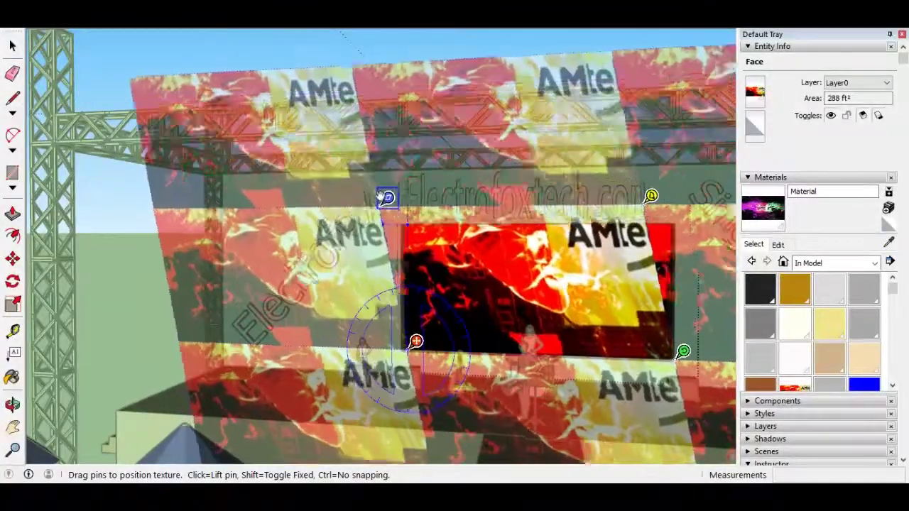
left_click(498, 197)
scroll(820, 260, "down", 3)
scroll(804, 254, "down", 3)
left_click(864, 268)
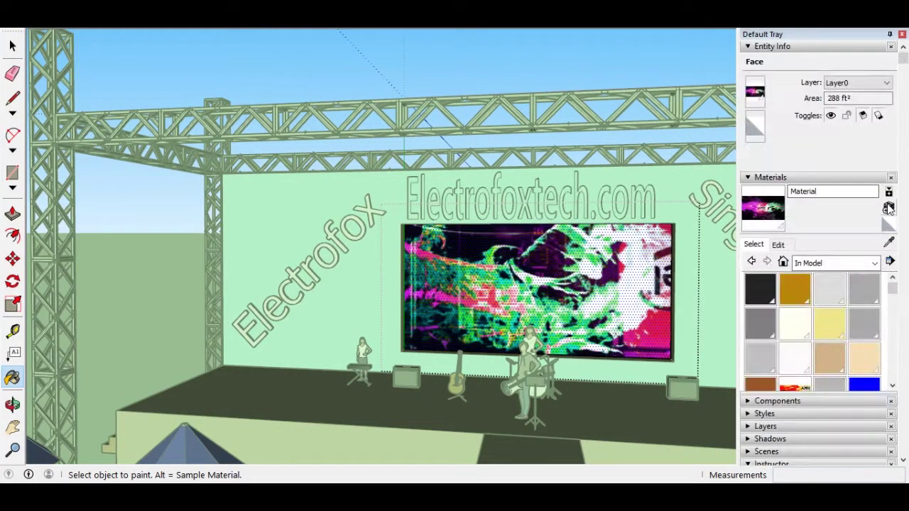
left_click(795, 289)
left_click(779, 244)
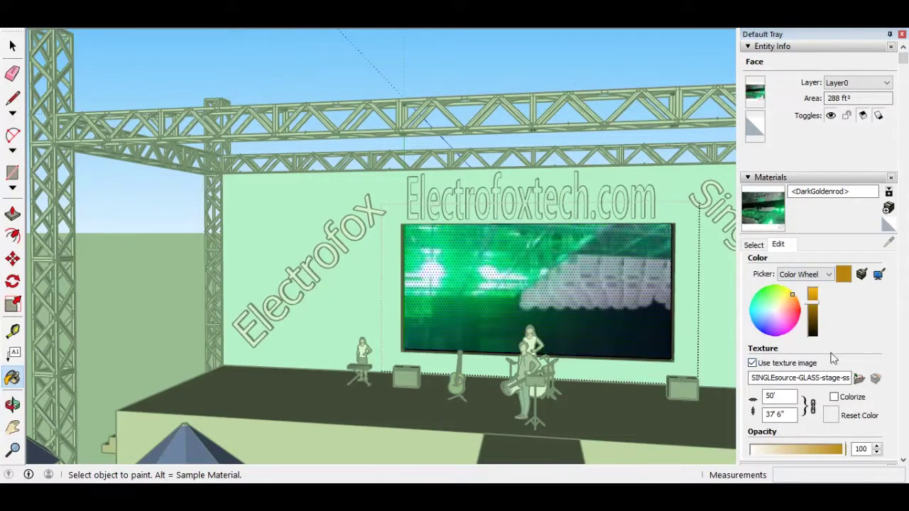
Try texture widths 100, 150 and 190 for the stage image, settling on 250
type("150")
key("BackSpace")
key("BackSpace")
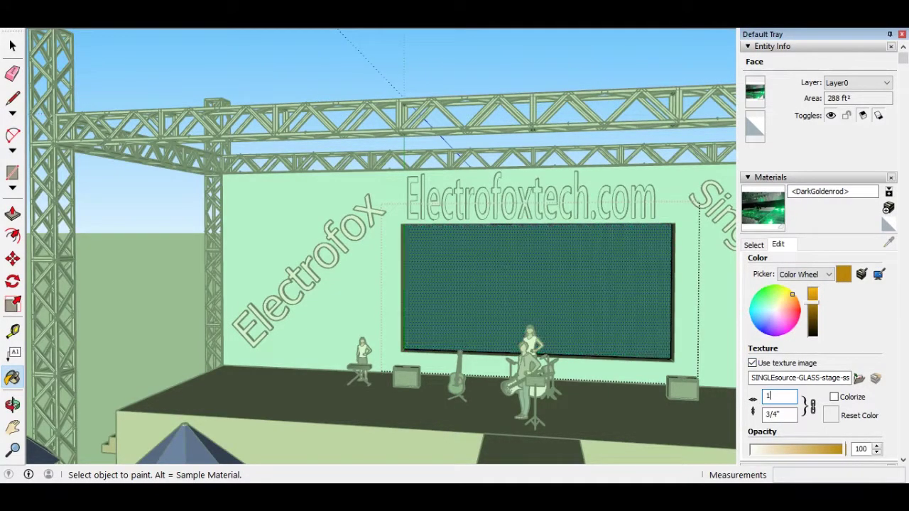
type("3")
key("BackSpace")
type("1")
type("00")
key("BackSpace")
key("BackSpace")
type("50")
key("BackSpace")
key("BackSpace")
type("9")
type("0")
key("BackSpace")
key("BackSpace")
key("BackSpace")
type("250")
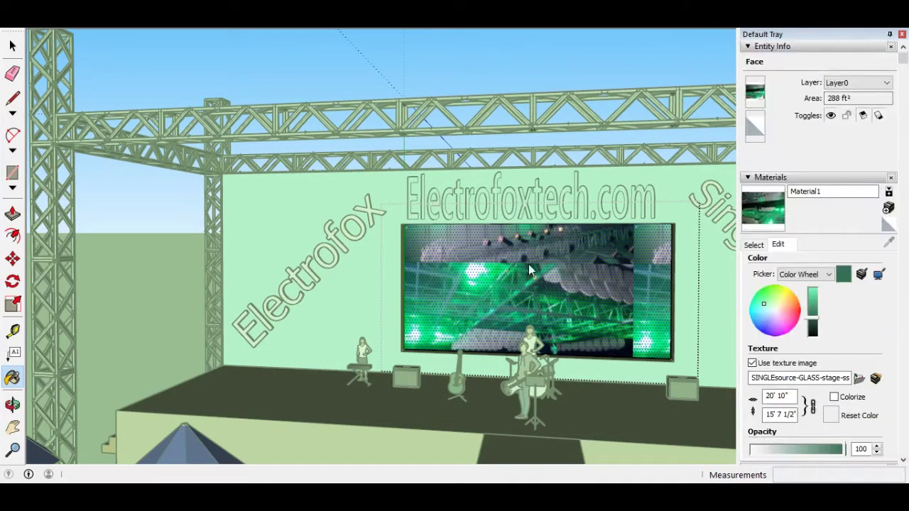
scroll(540, 214, "up", 3)
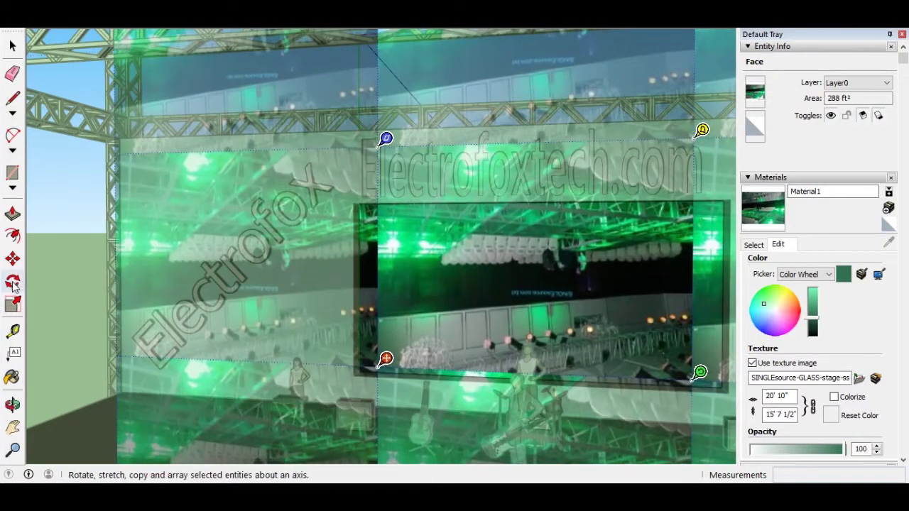
Scale the LED screen wider and taller so its face grows to 349.272 ft²
left_click(13, 304)
left_click(348, 203)
scroll(716, 397, "down", 3)
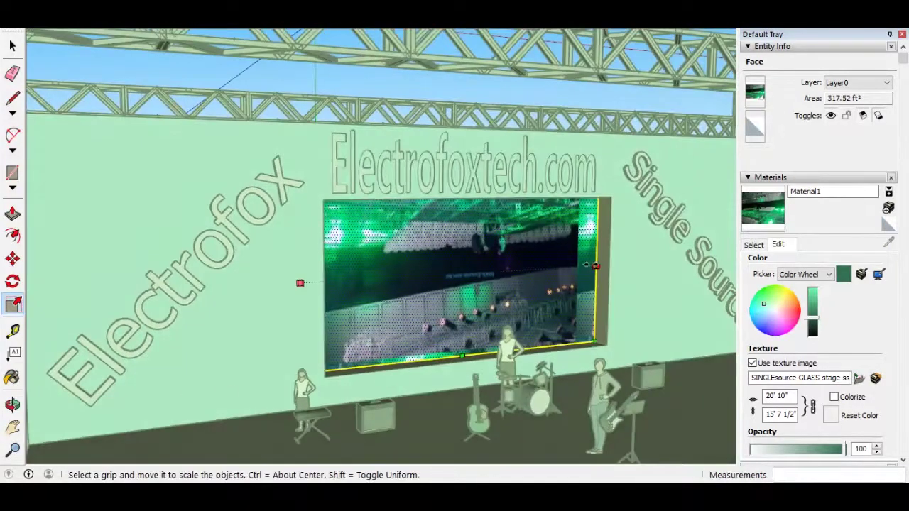
left_click(609, 258)
left_click(618, 259)
left_click(486, 359)
left_click(486, 359)
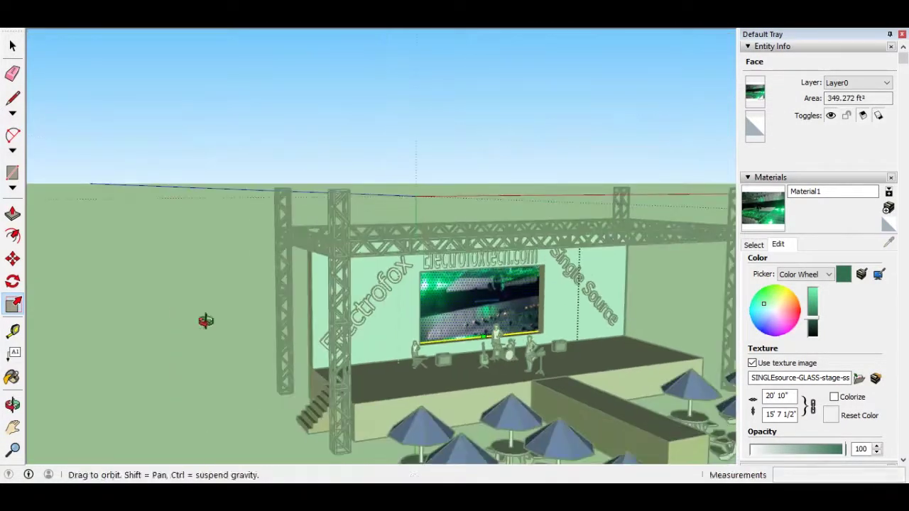
middle_click_drag(485, 358, 128, 350)
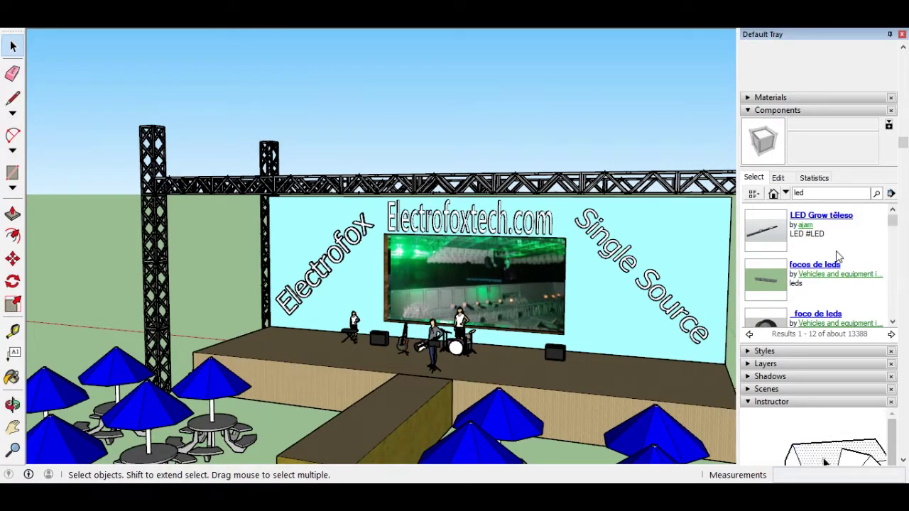
Search the Components library for "parken" and orbit to a frontal view of the stage
scroll(860, 254, "down", 3)
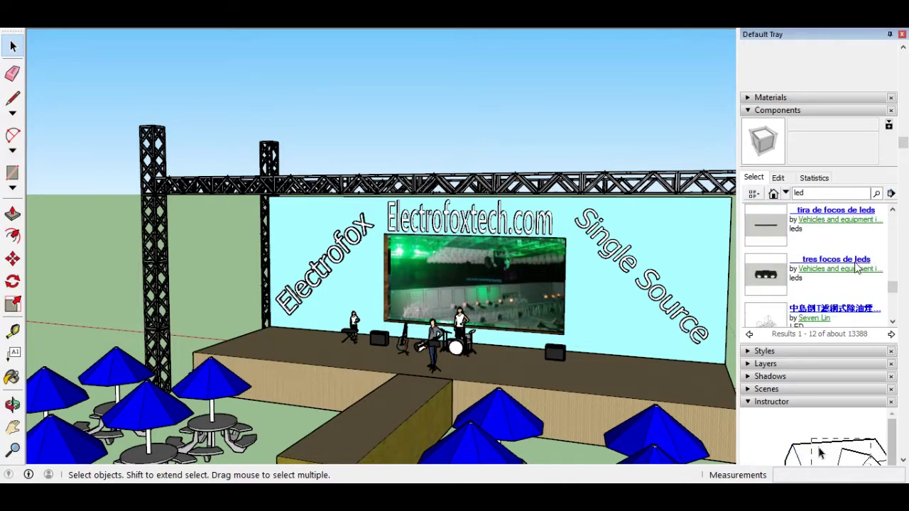
type("parken")
key("Return")
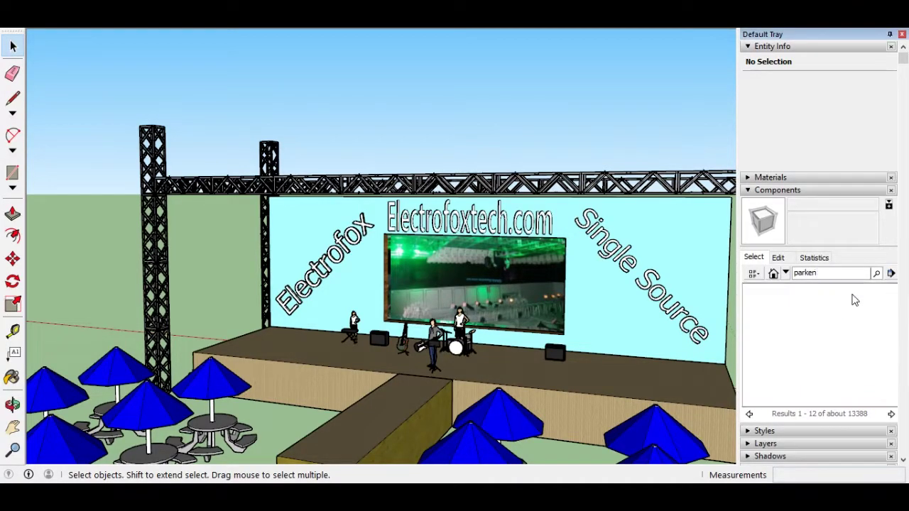
scroll(828, 303, "down", 4)
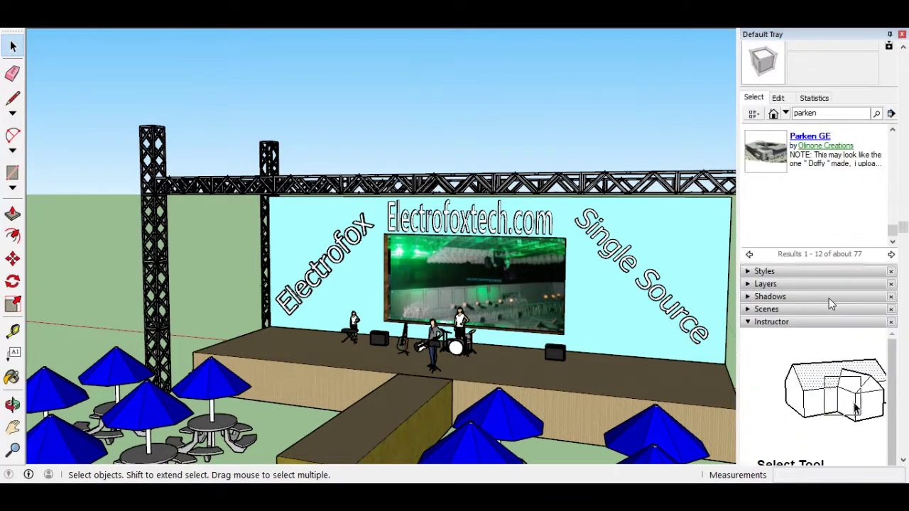
scroll(829, 302, "up", 2)
middle_click_drag(550, 217, 559, 308)
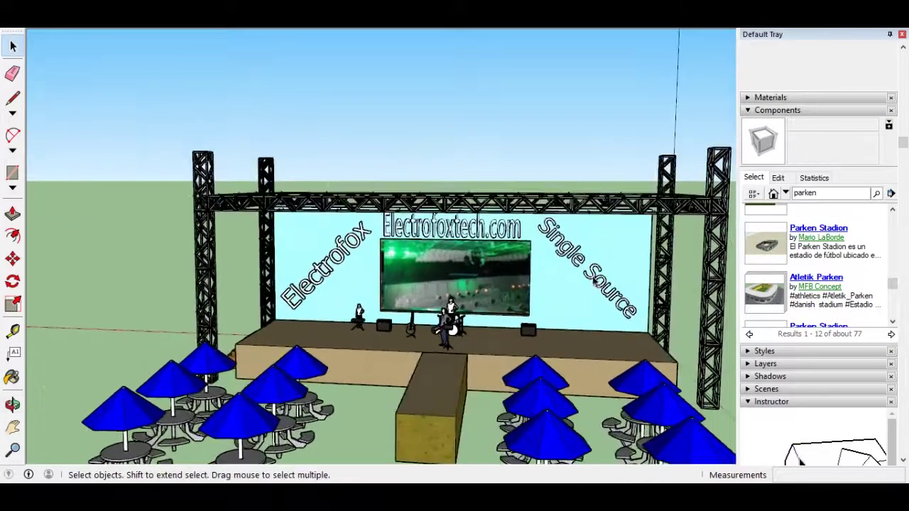